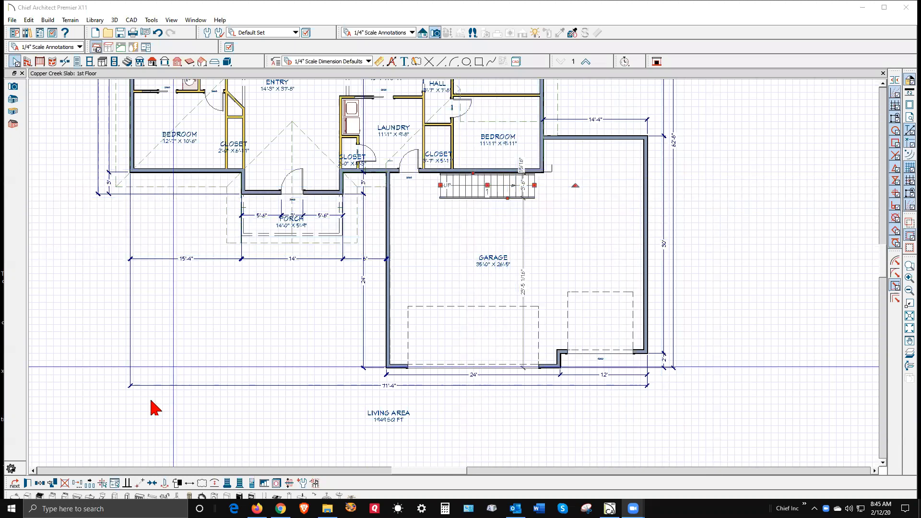
- Review the garage staircase specification, stretch the top end of the stairs to a total length of 169 inches, and recheck the specification
{"action": "double_click", "coordinate": [465, 204]}
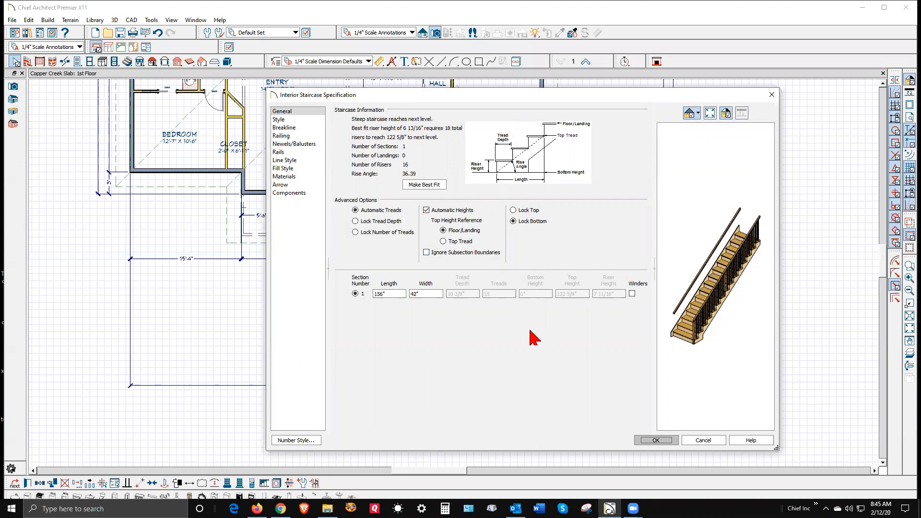
{"action": "left_click", "coordinate": [660, 441]}
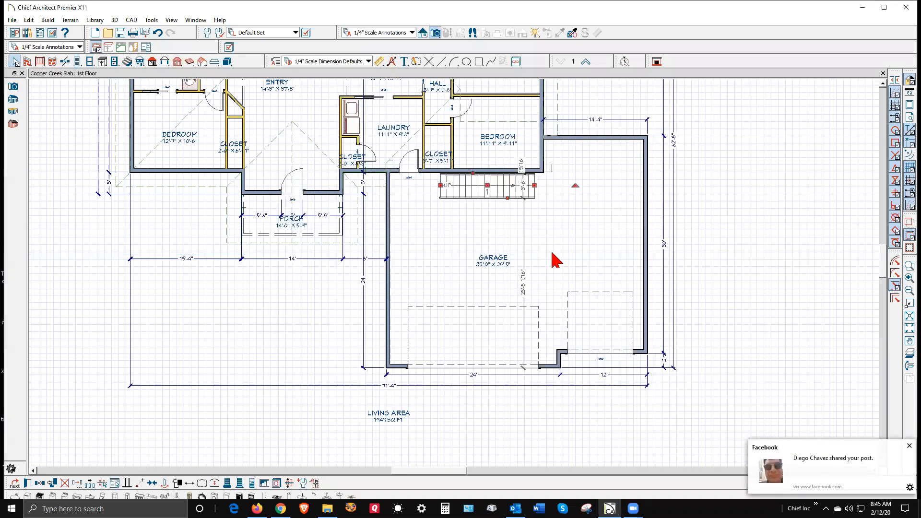
{"action": "left_click_drag", "start_coordinate": [534, 185], "coordinate": [541, 185]}
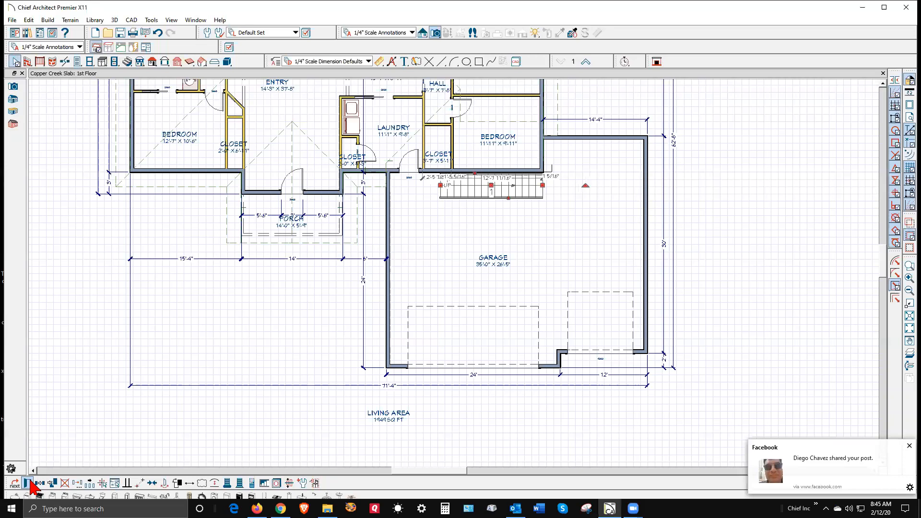
{"action": "double_click", "coordinate": [423, 186]}
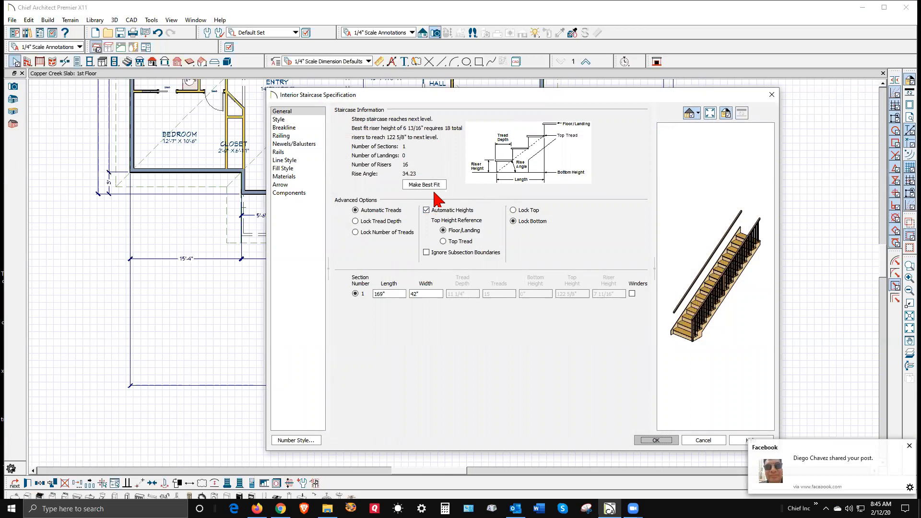
{"action": "left_click", "coordinate": [671, 441]}
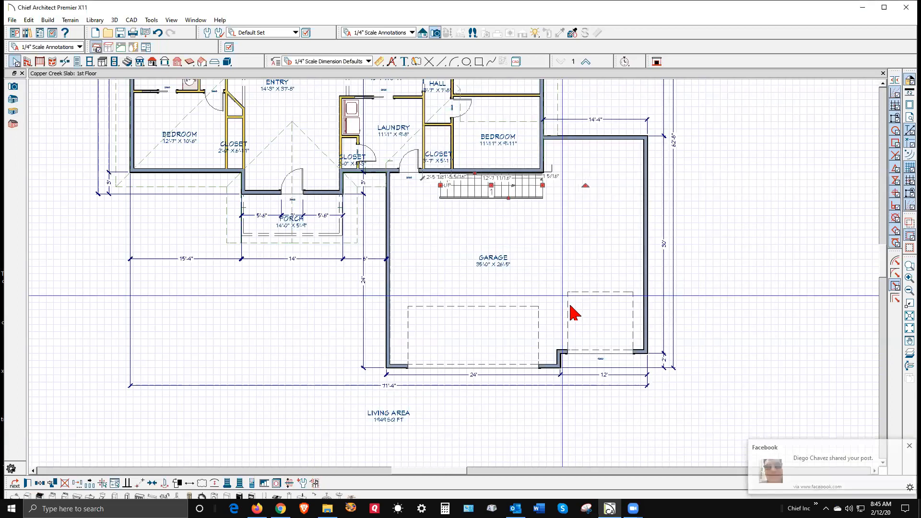
- Stretch the bottom end of the garage staircase to a total length of 192 inches, check its specification, and maximize the window
{"action": "scroll", "coordinate": [508, 206], "scroll_direction": "up", "scroll_amount": 1}
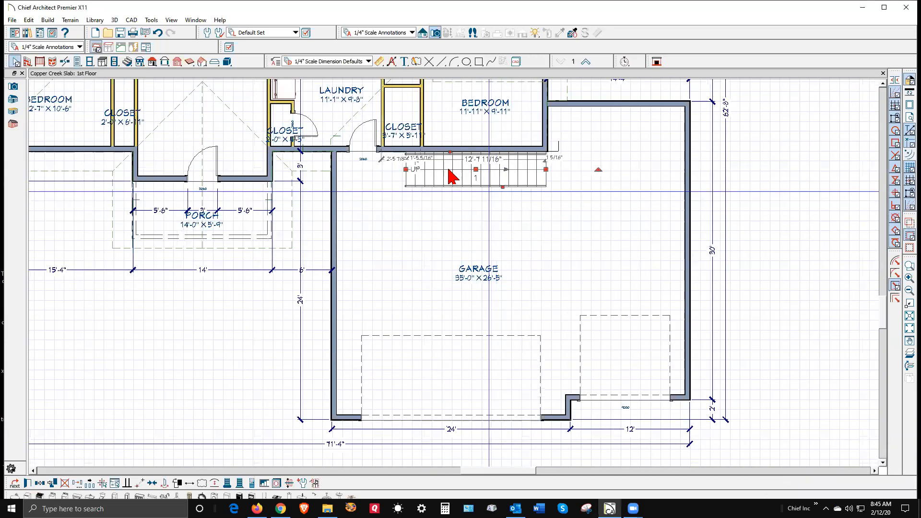
{"action": "left_click", "coordinate": [416, 177]}
{"action": "left_click_drag", "start_coordinate": [401, 168], "coordinate": [385, 170]}
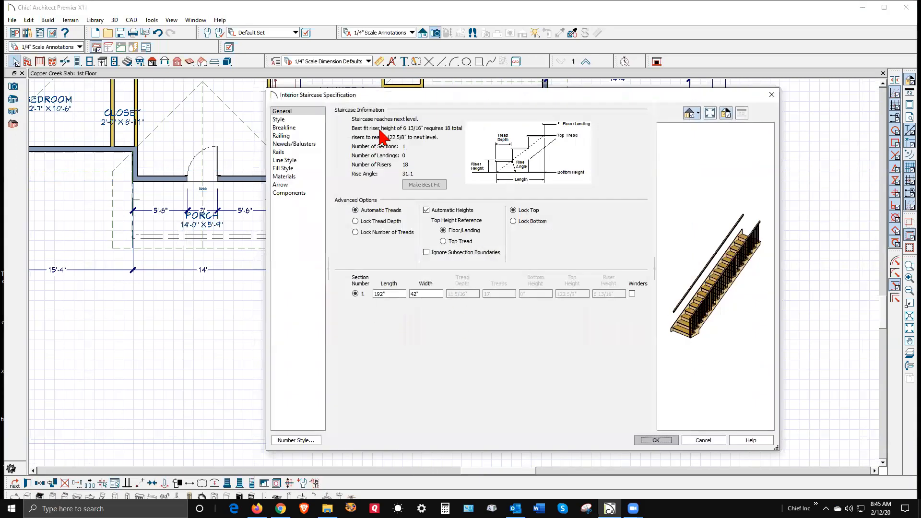
{"action": "left_click", "coordinate": [657, 440]}
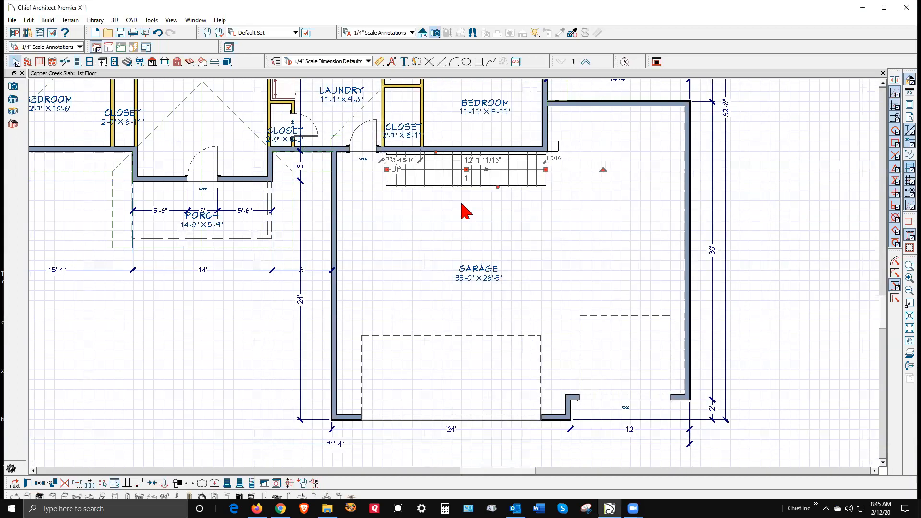
{"action": "left_click", "coordinate": [884, 7]}
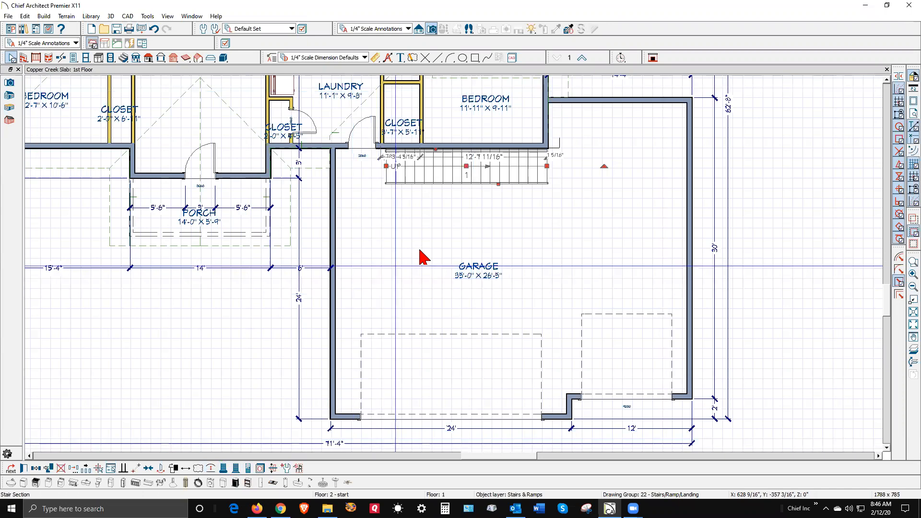
{"action": "key", "text": "Escape"}
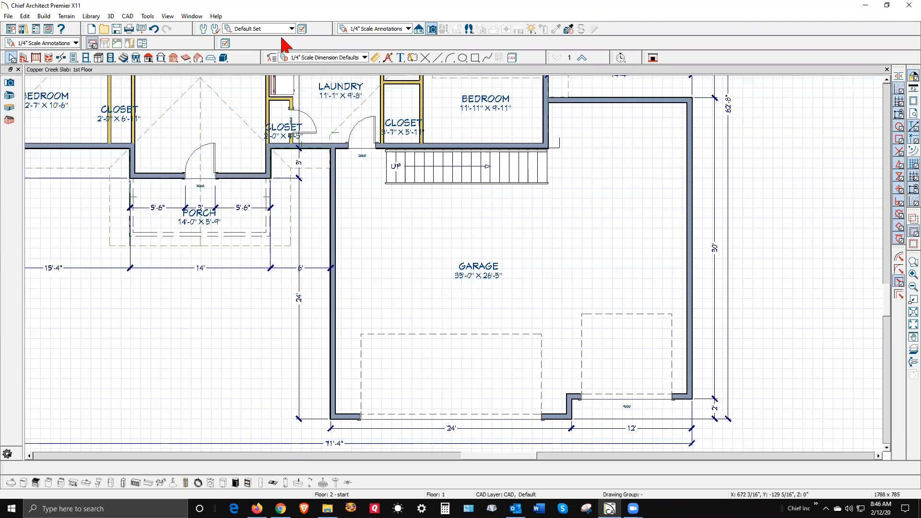
- Go up to the second floor and cut backclipped cross sections at the stairwell to examine the stairs
{"action": "left_click", "coordinate": [582, 58]}
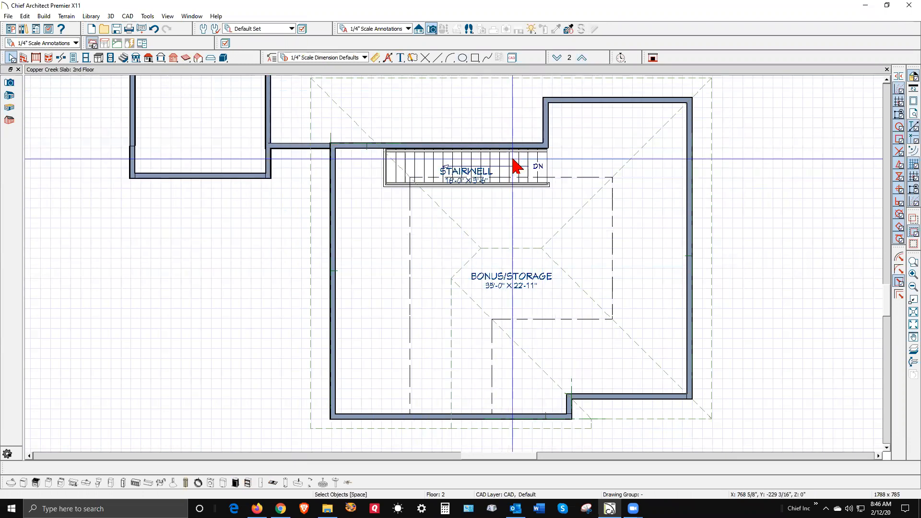
{"action": "left_click", "coordinate": [418, 30]}
{"action": "left_click", "coordinate": [9, 94]}
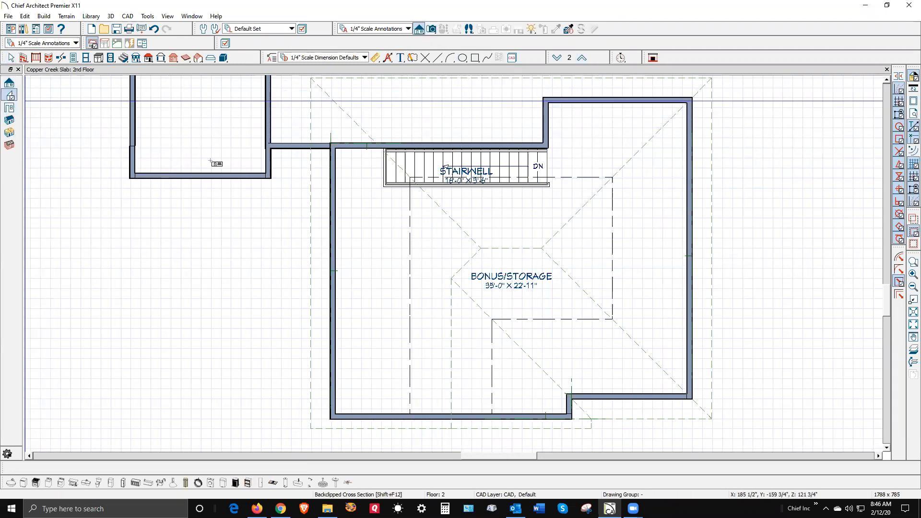
{"action": "left_click_drag", "start_coordinate": [427, 194], "coordinate": [536, 192]}
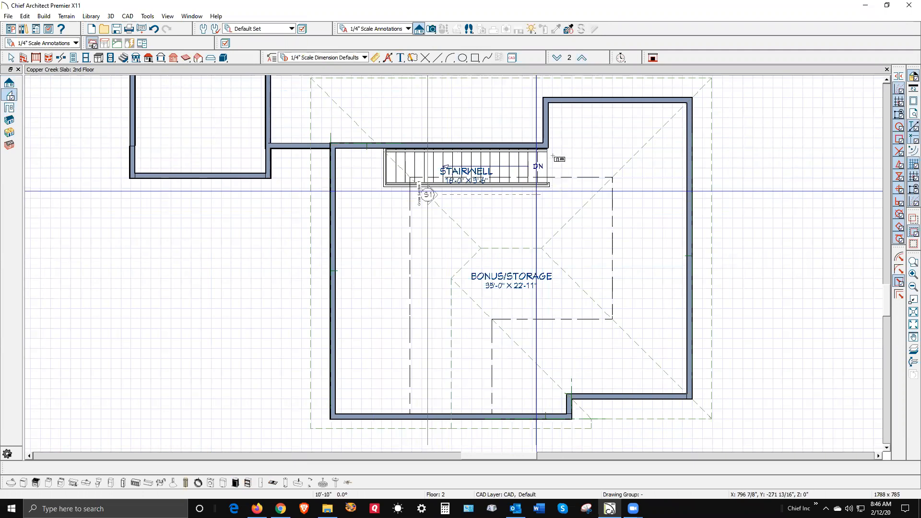
{"action": "left_click_drag", "start_coordinate": [552, 157], "coordinate": [552, 161]}
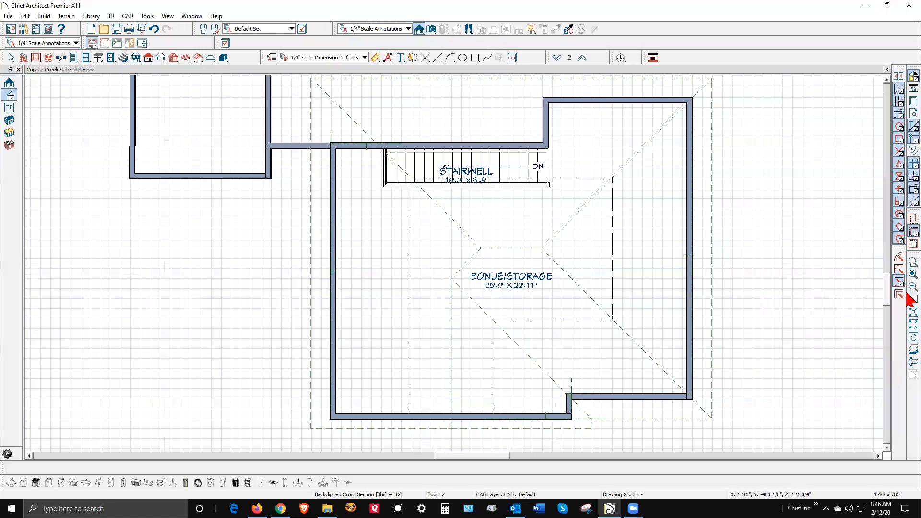
- Hide the drawing grid and move the first-floor roof planes over the master bedroom and the rear of the house up to the second floor
{"action": "left_click", "coordinate": [908, 168]}
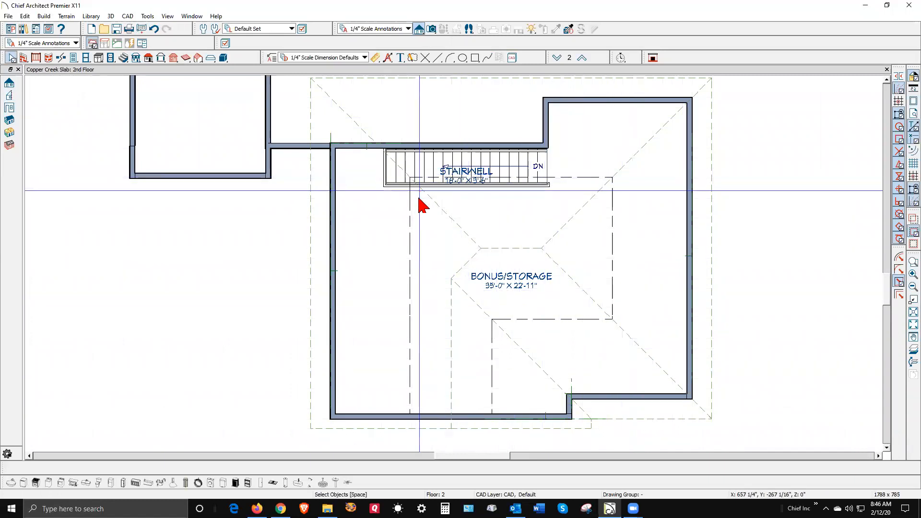
{"action": "scroll", "coordinate": [548, 234], "scroll_direction": "down", "scroll_amount": 4}
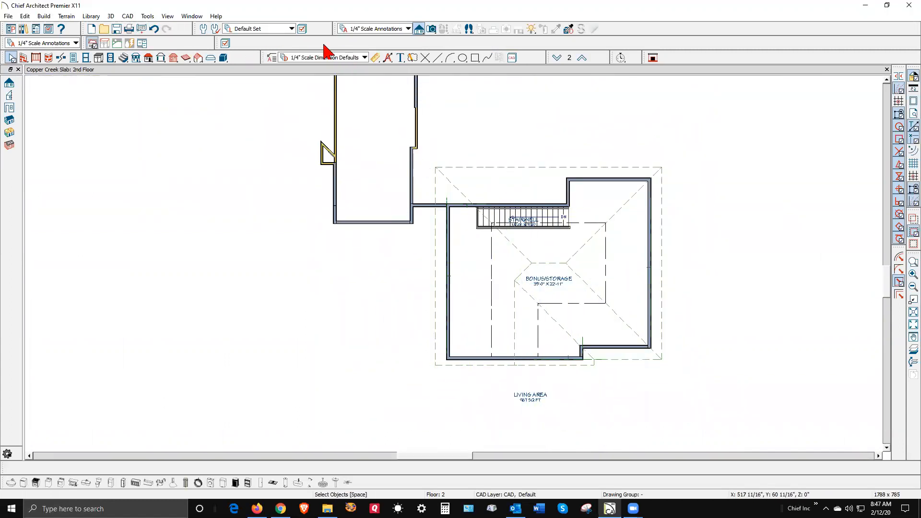
{"action": "left_click", "coordinate": [557, 57]}
{"action": "scroll", "coordinate": [571, 316], "scroll_direction": "down", "scroll_amount": 3}
{"action": "left_click", "coordinate": [580, 182]}
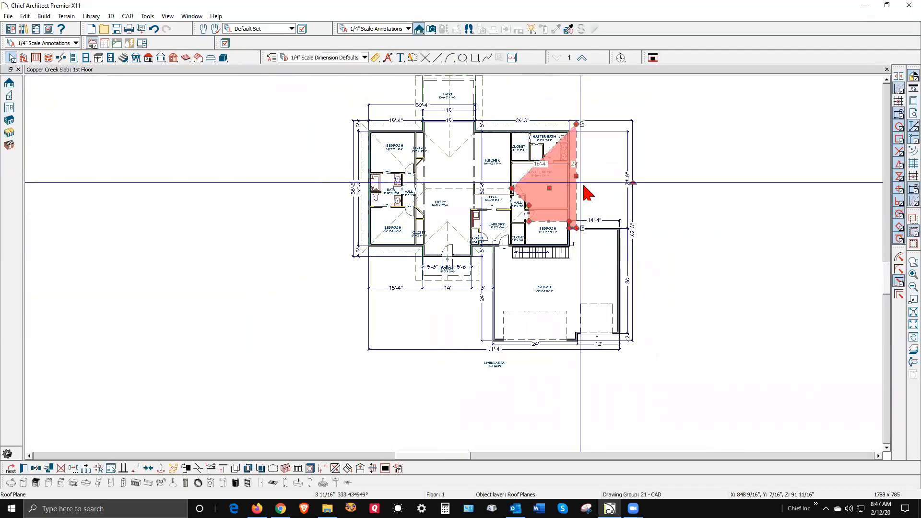
{"action": "left_click", "coordinate": [499, 133], "text": "shift"}
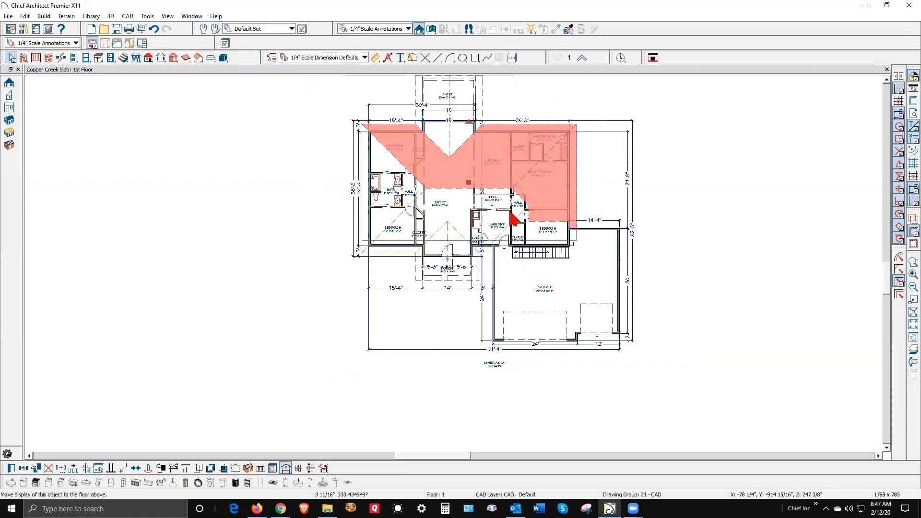
{"action": "key", "text": "Escape"}
- Move the front roof plane over the entry and laundry up a floor and check it on the second floor
{"action": "left_click", "coordinate": [520, 179]}
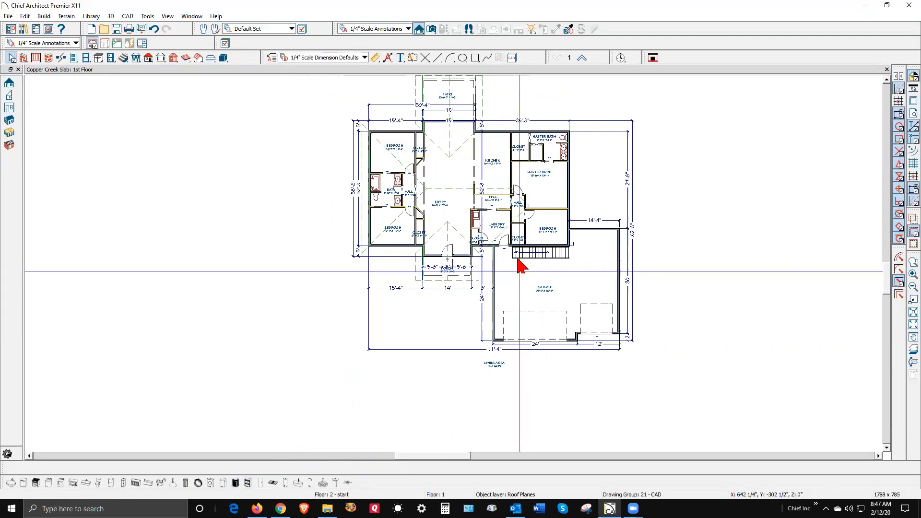
{"action": "left_click", "coordinate": [501, 231]}
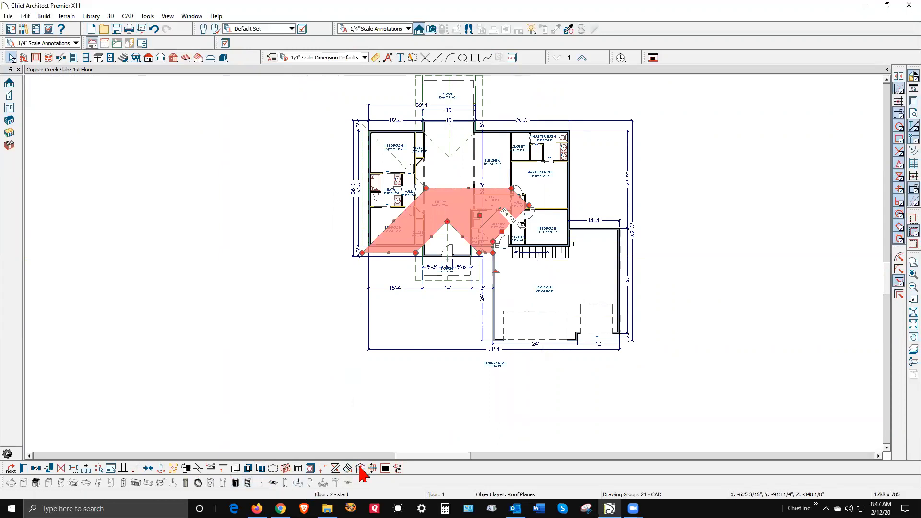
{"action": "scroll", "coordinate": [504, 234], "scroll_direction": "up", "scroll_amount": 5}
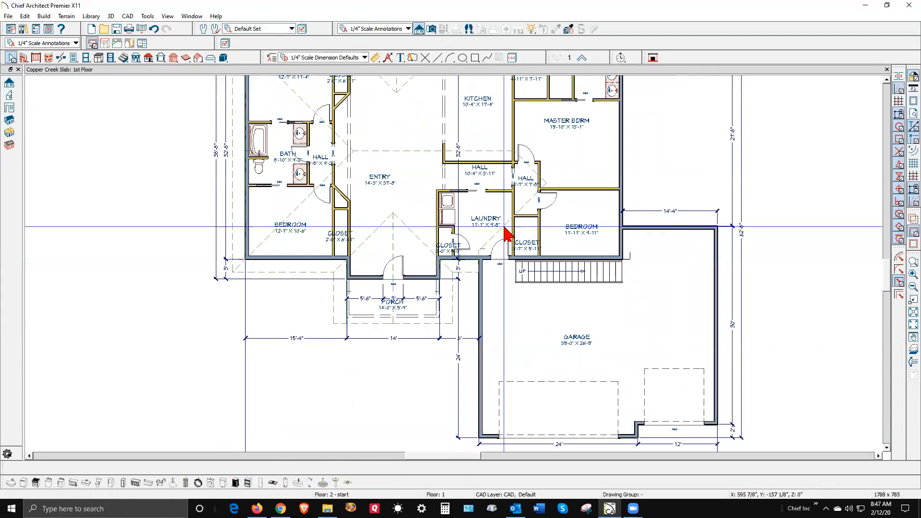
{"action": "left_click", "coordinate": [523, 203]}
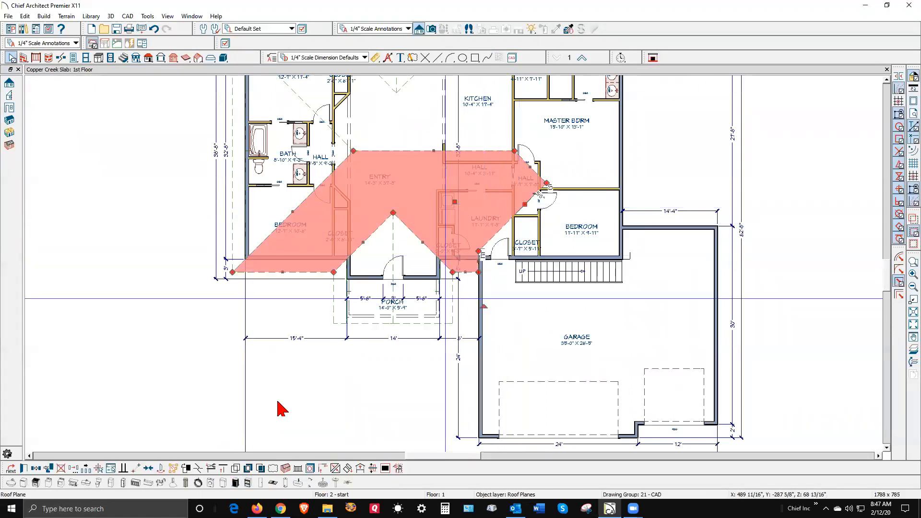
{"action": "key", "text": "Escape"}
{"action": "left_click", "coordinate": [412, 58]}
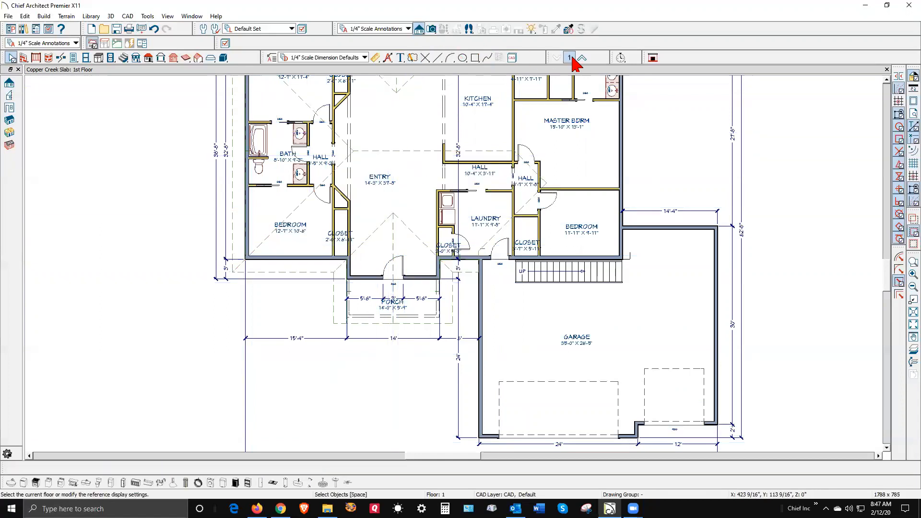
{"action": "left_click", "coordinate": [584, 58]}
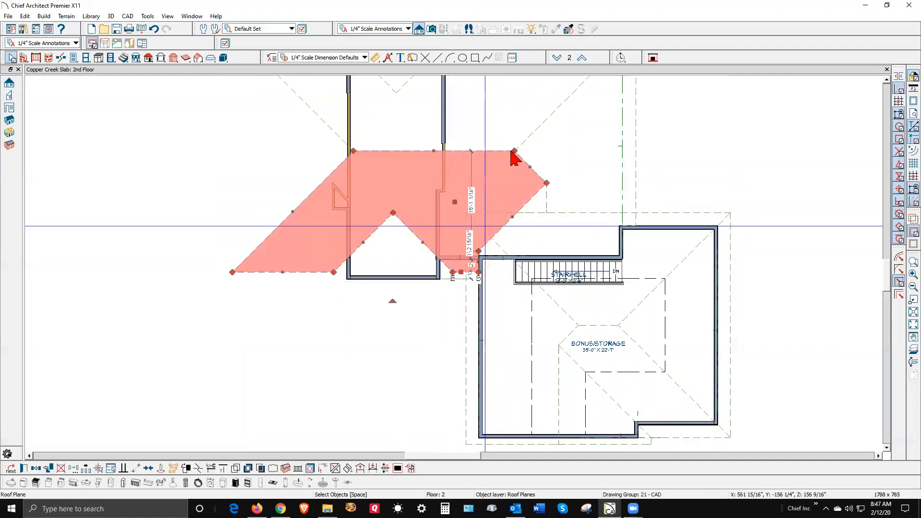
{"action": "left_click", "coordinate": [557, 58]}
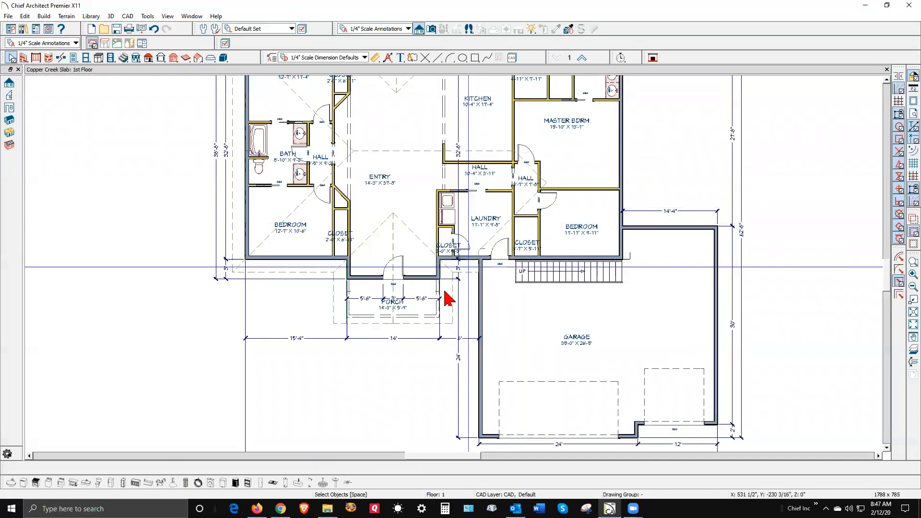
- Delete the front roof plane and the small roof plane over the hall from the first floor
{"action": "left_click", "coordinate": [473, 264]}
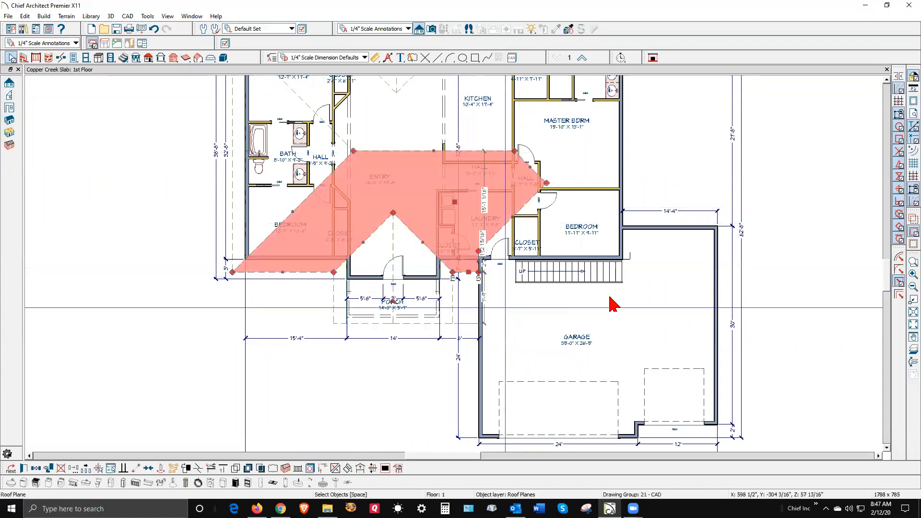
{"action": "key", "text": "Delete"}
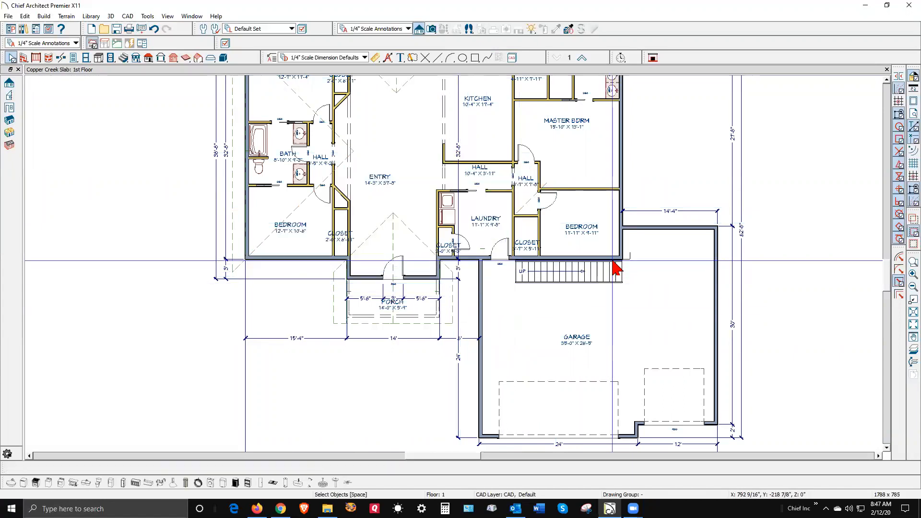
{"action": "left_click", "coordinate": [529, 199]}
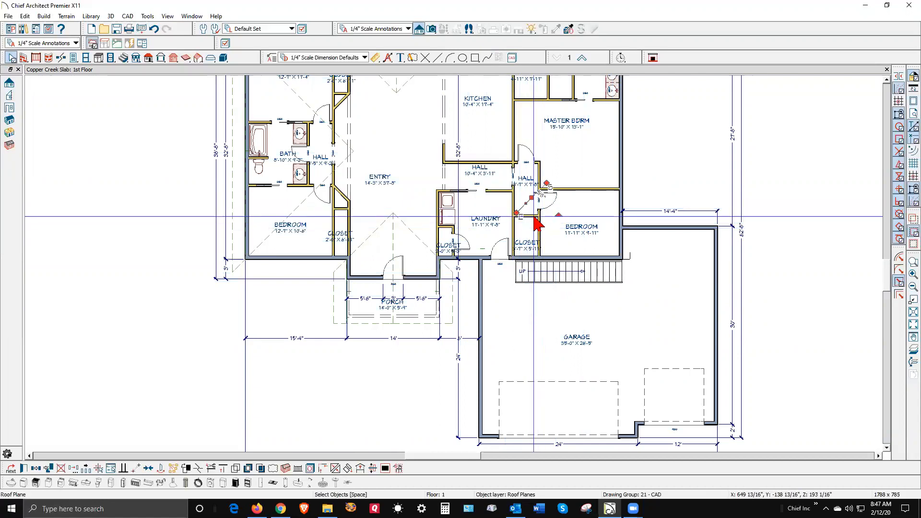
{"action": "key", "text": "Delete"}
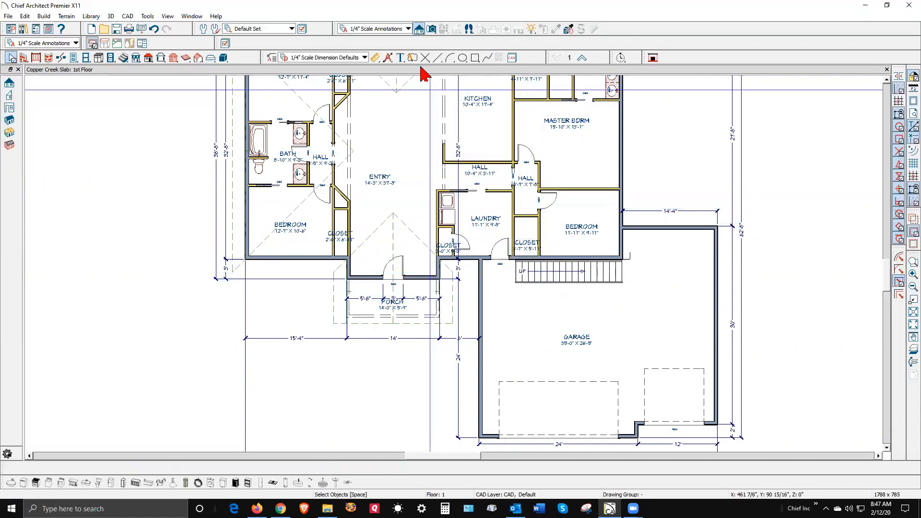
- On the second floor, pull back the ridge and hip edges of the rear garage roof plane so it covers only the garage's rear jog
{"action": "left_click", "coordinate": [581, 62]}
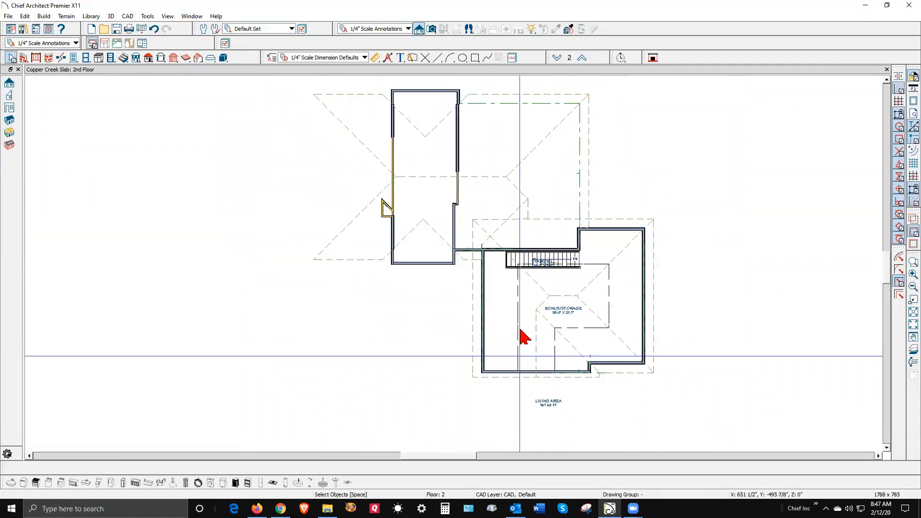
{"action": "scroll", "coordinate": [529, 166], "scroll_direction": "up", "scroll_amount": 2}
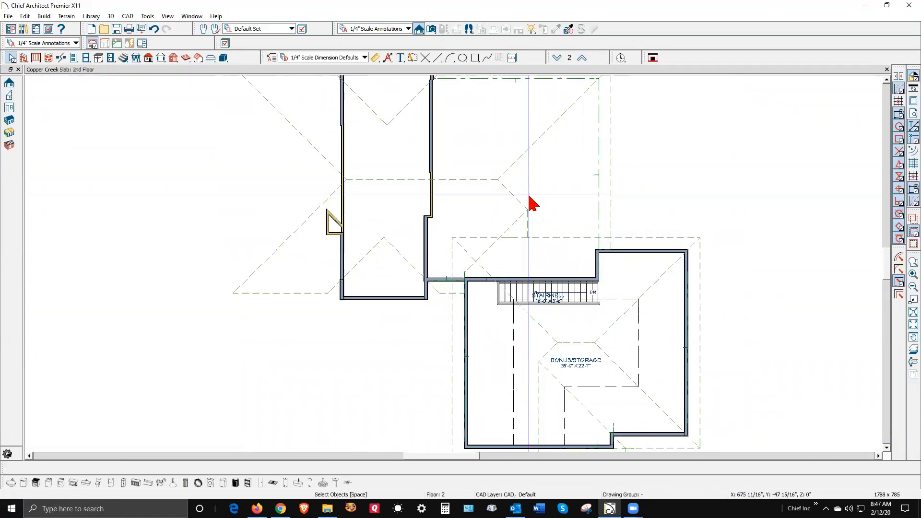
{"action": "scroll", "coordinate": [534, 235], "scroll_direction": "up", "scroll_amount": 1}
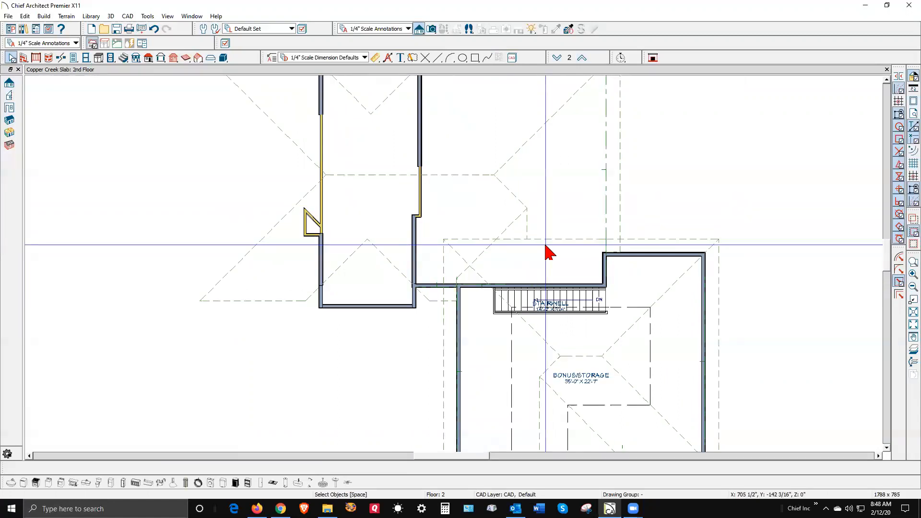
{"action": "left_click", "coordinate": [550, 250]}
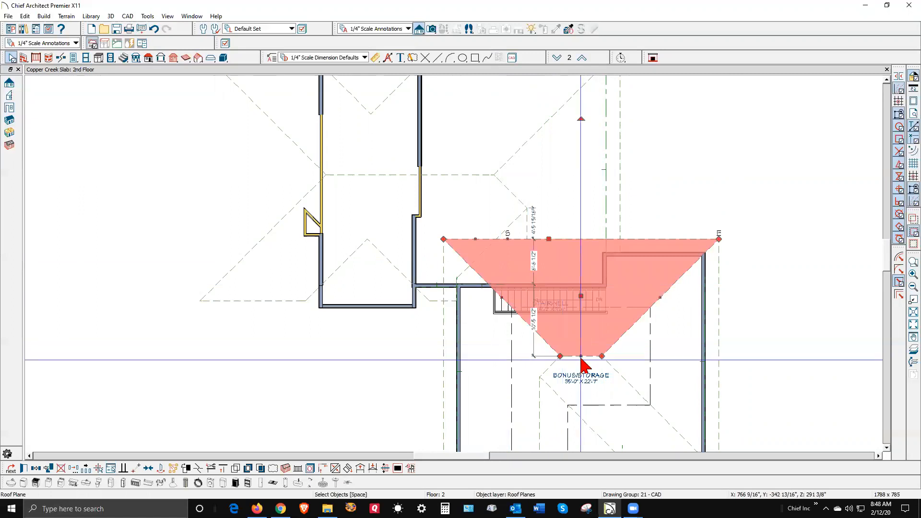
{"action": "left_click_drag", "start_coordinate": [582, 344], "coordinate": [585, 296]}
{"action": "left_click_drag", "start_coordinate": [513, 269], "coordinate": [633, 260]}
{"action": "key", "text": "Escape"}
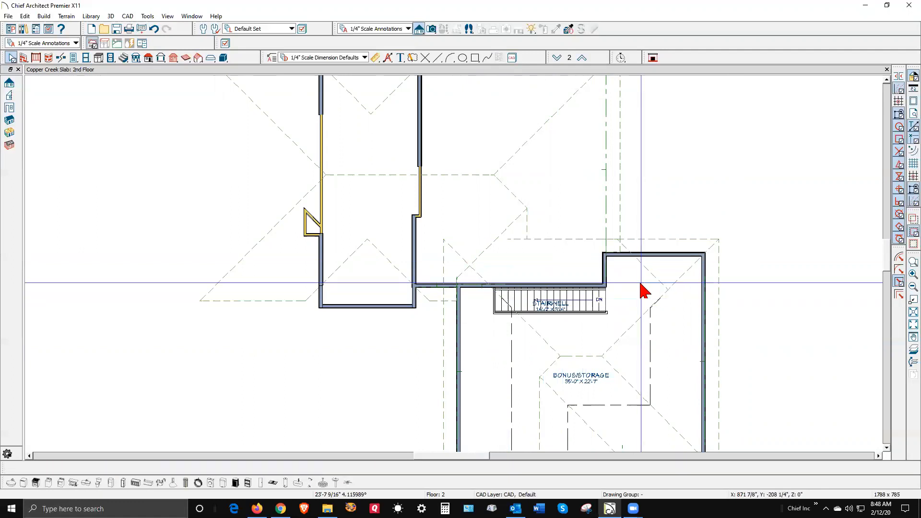
{"action": "scroll", "coordinate": [627, 277], "scroll_direction": "up", "scroll_amount": 1}
{"action": "scroll", "coordinate": [613, 317], "scroll_direction": "down", "scroll_amount": 3}
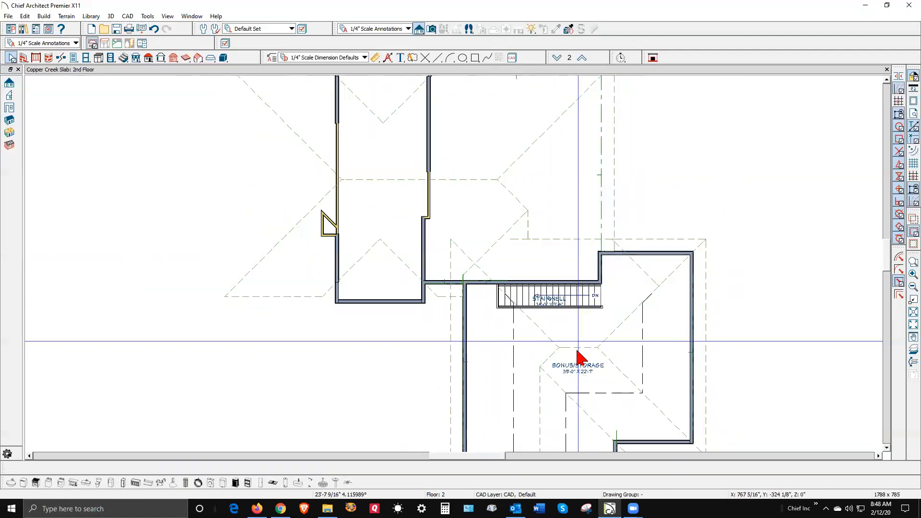
- Check the height and pitch settings of the main-house roof plane whose eave meets the garage's rear jog
{"action": "scroll", "coordinate": [578, 302], "scroll_direction": "up", "scroll_amount": 1}
{"action": "scroll", "coordinate": [578, 302], "scroll_direction": "up", "scroll_amount": 1}
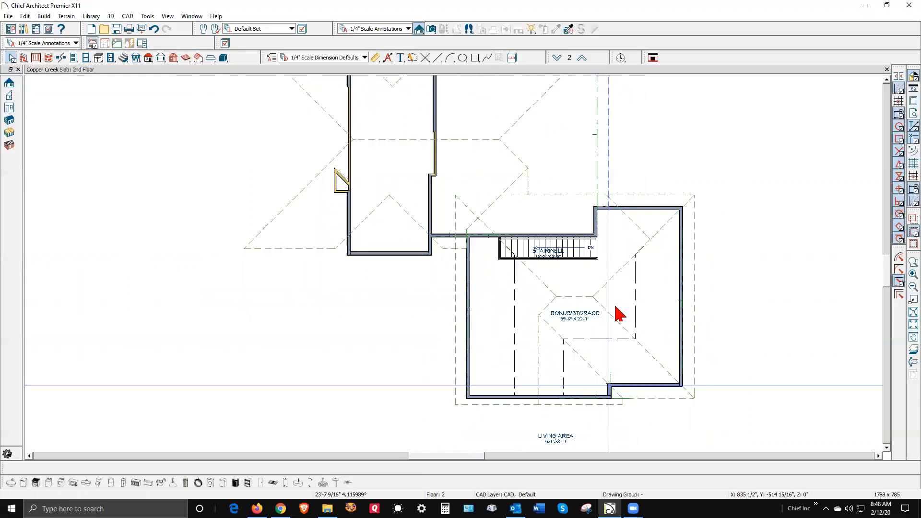
{"action": "left_click", "coordinate": [608, 161]}
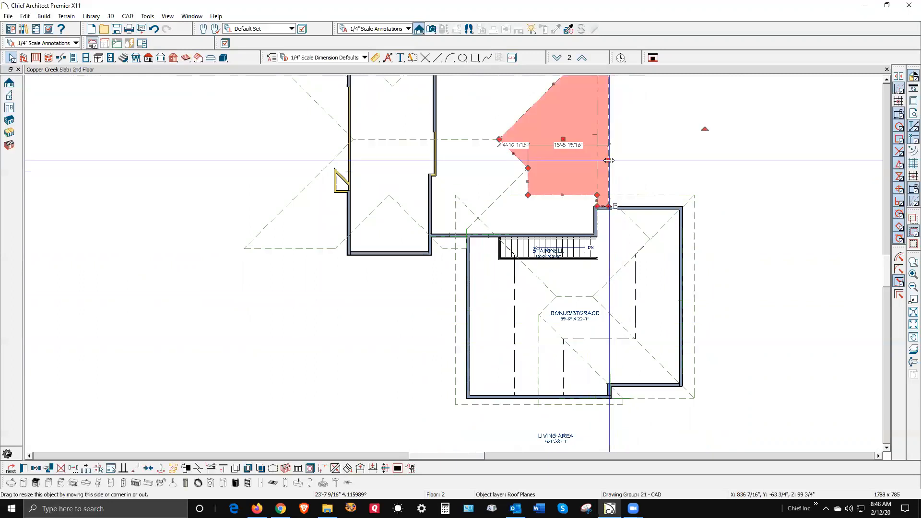
{"action": "key", "text": "Escape"}
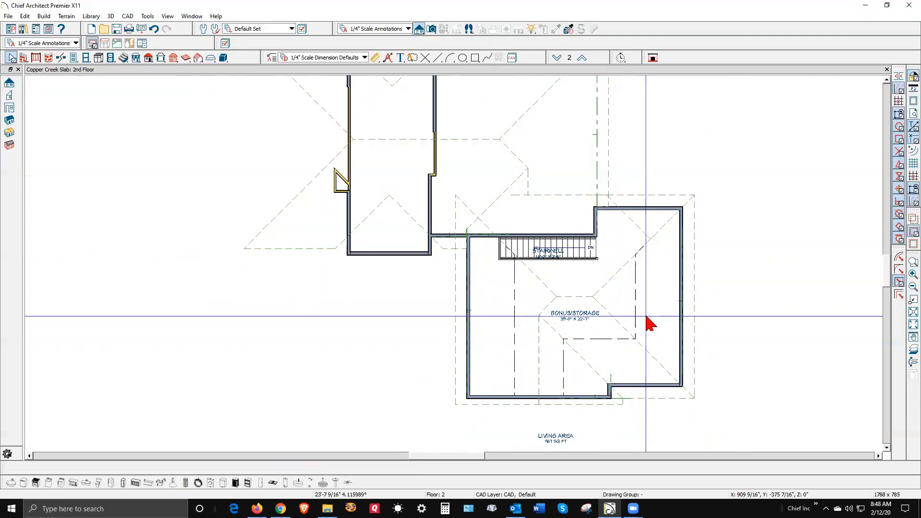
{"action": "left_click", "coordinate": [608, 160]}
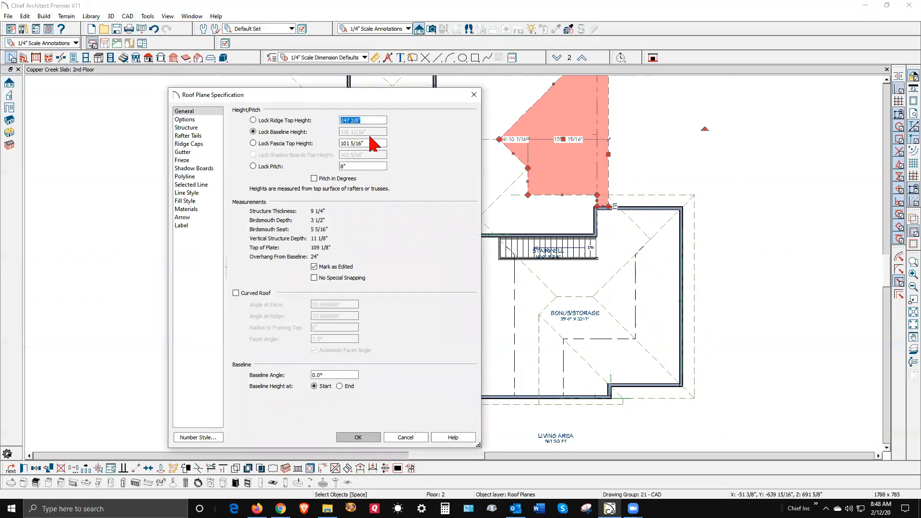
{"action": "left_click", "coordinate": [400, 438]}
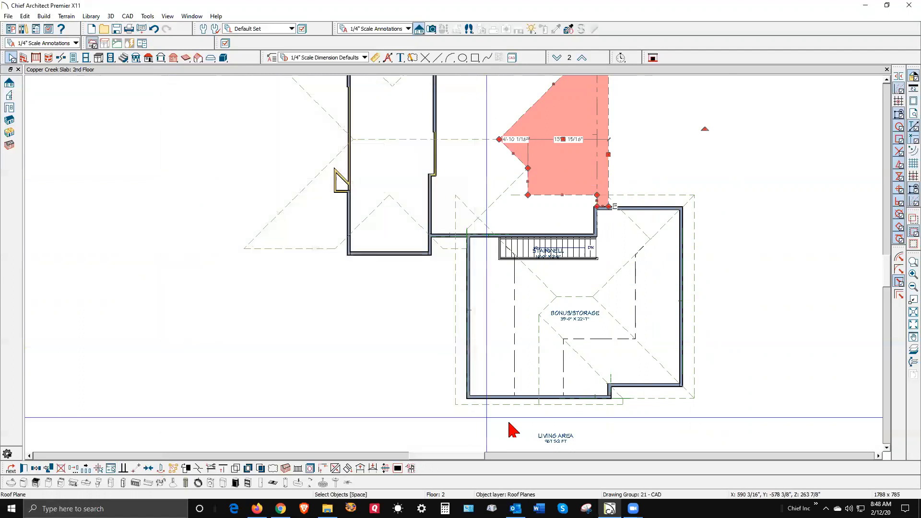
- Check the height settings of the small triangular roof plane at the garage front and delete that plane
{"action": "double_click", "coordinate": [600, 405]}
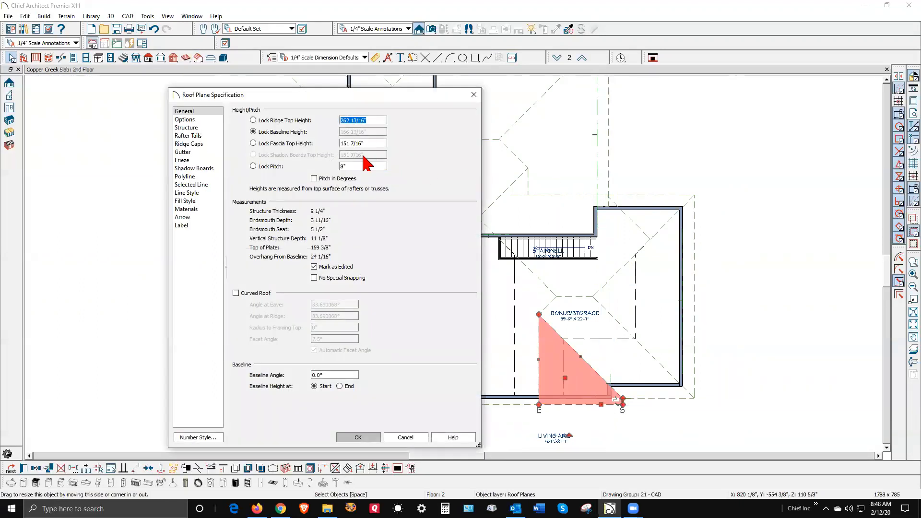
{"action": "left_click", "coordinate": [405, 437]}
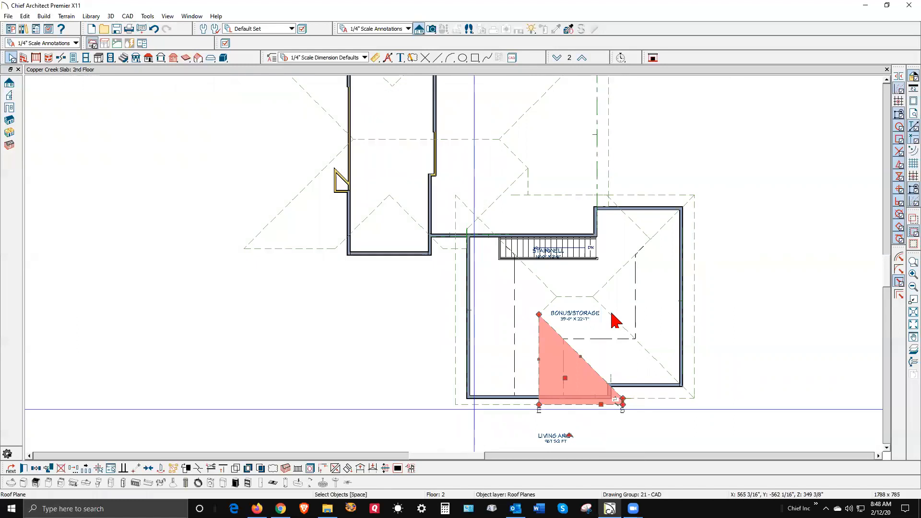
{"action": "left_click", "coordinate": [743, 226]}
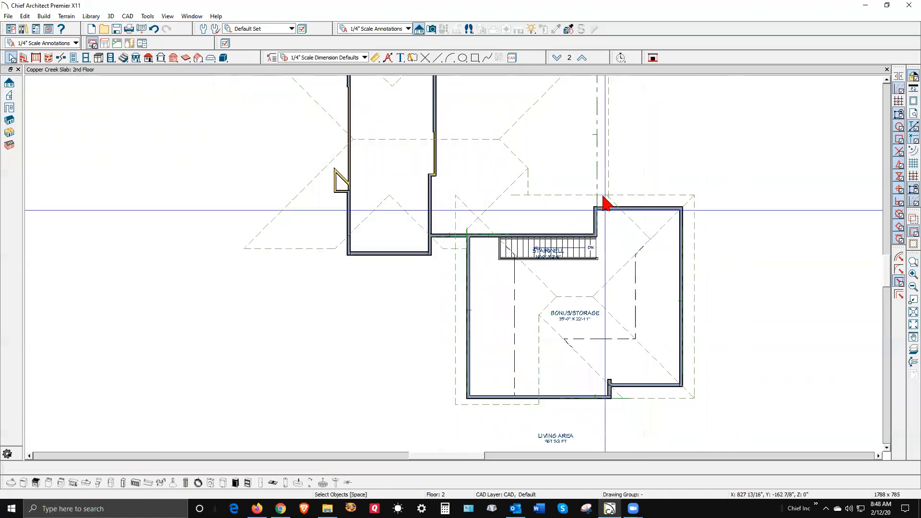
- Reshape the lower end of the main-house roof plane beside the garage so its edge extends down over the stairwell
{"action": "left_click", "coordinate": [608, 181]}
{"action": "scroll", "coordinate": [597, 205], "scroll_direction": "up", "scroll_amount": 2}
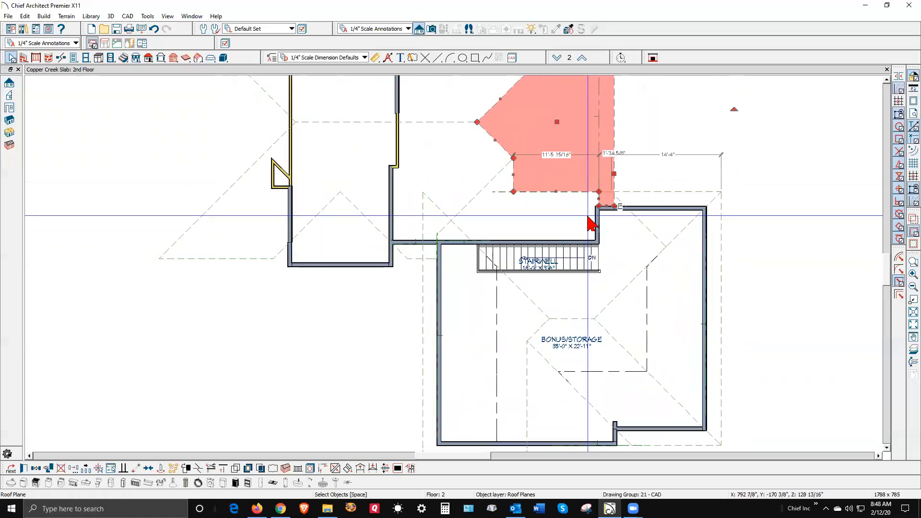
{"action": "left_click_drag", "start_coordinate": [600, 189], "coordinate": [504, 190]}
{"action": "left_click", "coordinate": [370, 259]}
{"action": "left_click", "coordinate": [505, 272]}
{"action": "left_click_drag", "start_coordinate": [568, 204], "coordinate": [570, 260]}
{"action": "key", "text": "Escape"}
{"action": "scroll", "coordinate": [580, 189], "scroll_direction": "down", "scroll_amount": 3}
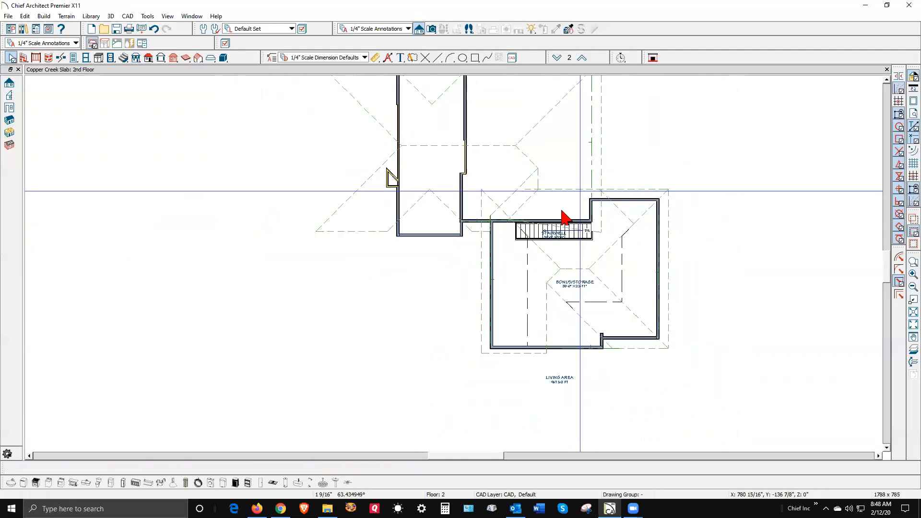
- Try to stretch the main-house roof plane across the bonus room to beyond the garage front wall and pull its inner corner in
{"action": "left_click", "coordinate": [590, 234]}
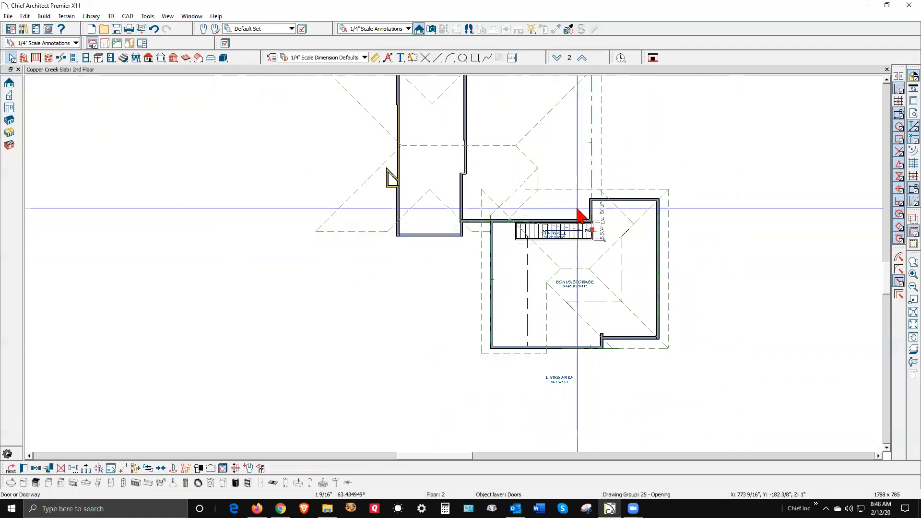
{"action": "left_click", "coordinate": [565, 224]}
{"action": "left_click_drag", "start_coordinate": [554, 225], "coordinate": [608, 362]}
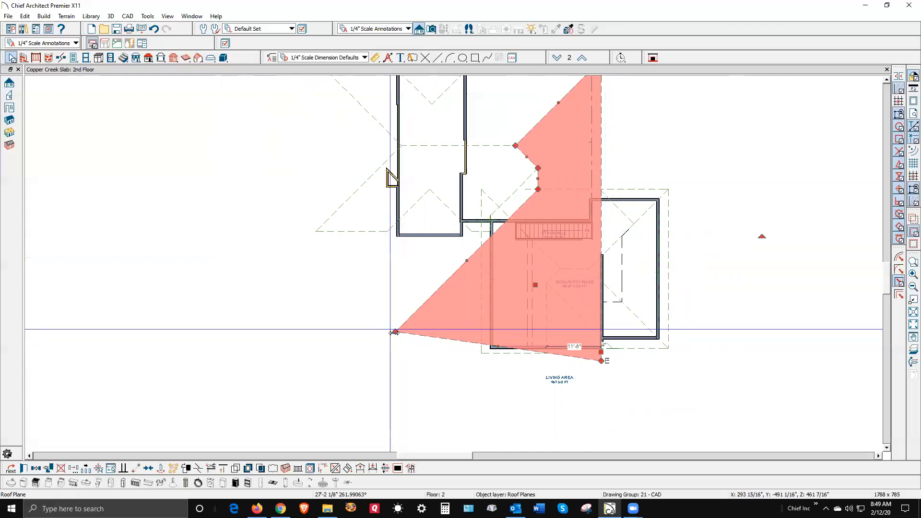
{"action": "left_click_drag", "start_coordinate": [396, 332], "coordinate": [397, 332]}
{"action": "left_click_drag", "start_coordinate": [450, 353], "coordinate": [546, 357]}
{"action": "left_click_drag", "start_coordinate": [548, 319], "coordinate": [548, 318]}
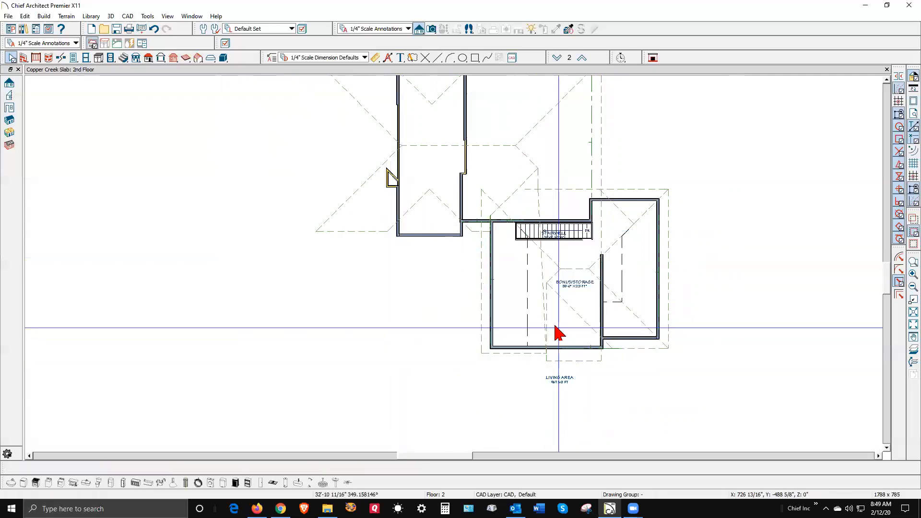
- Try to join the stretched main-house roof plane with the entry-side garage roof plane along a shared ridge
{"action": "right_click", "coordinate": [548, 317]}
{"action": "left_click", "coordinate": [548, 317]}
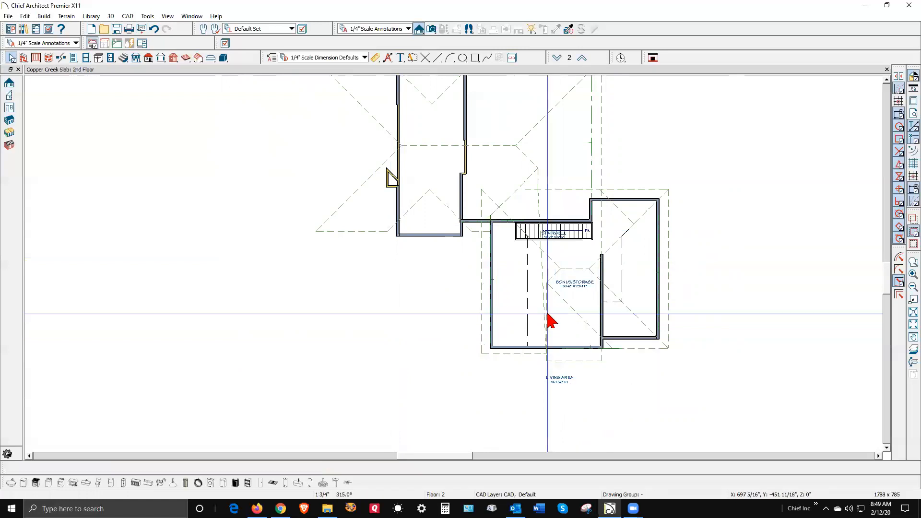
{"action": "right_click", "coordinate": [547, 319]}
{"action": "left_click", "coordinate": [582, 296]}
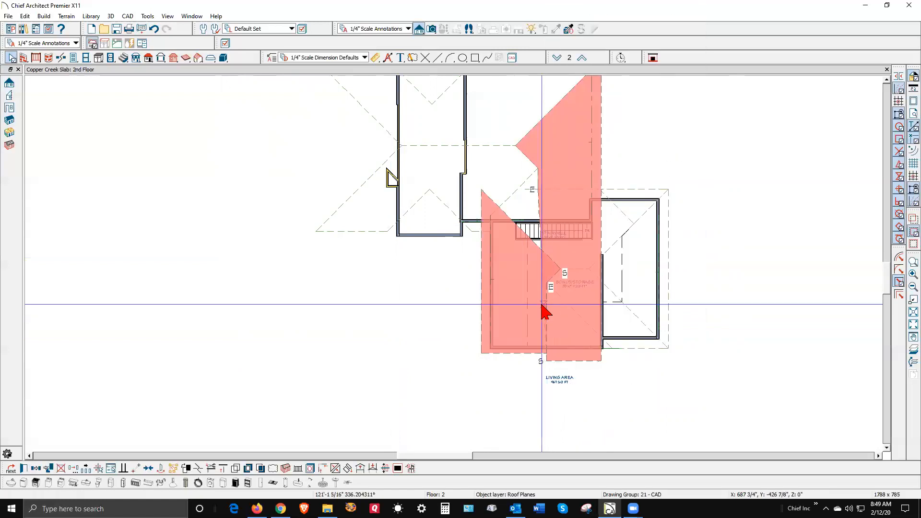
{"action": "left_click", "coordinate": [622, 321]}
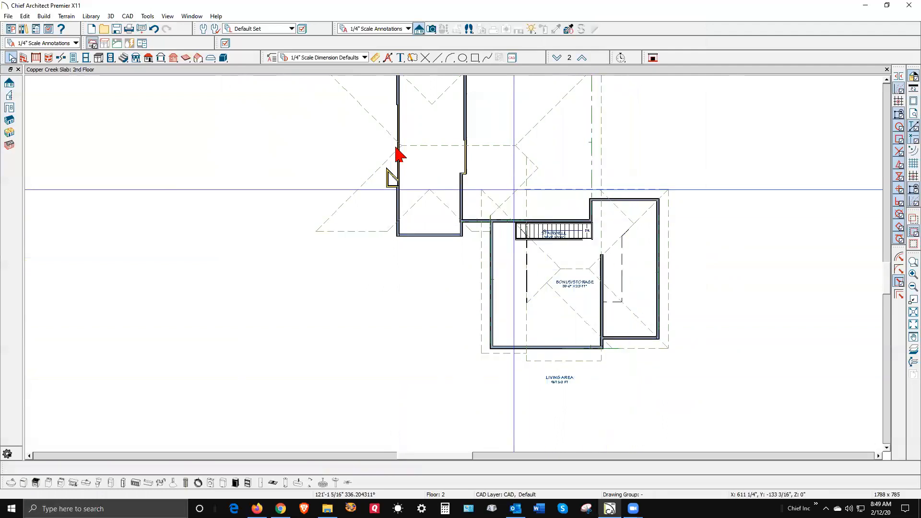
- Create a perspective full overview of the house and check the height settings of the entry-side garage roof plane
{"action": "left_click", "coordinate": [432, 29]}
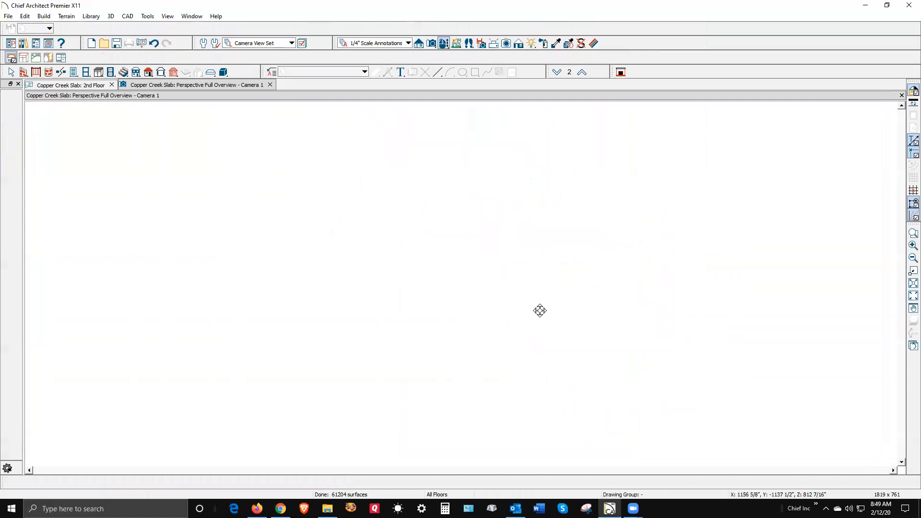
{"action": "left_click_drag", "start_coordinate": [547, 266], "coordinate": [551, 266]}
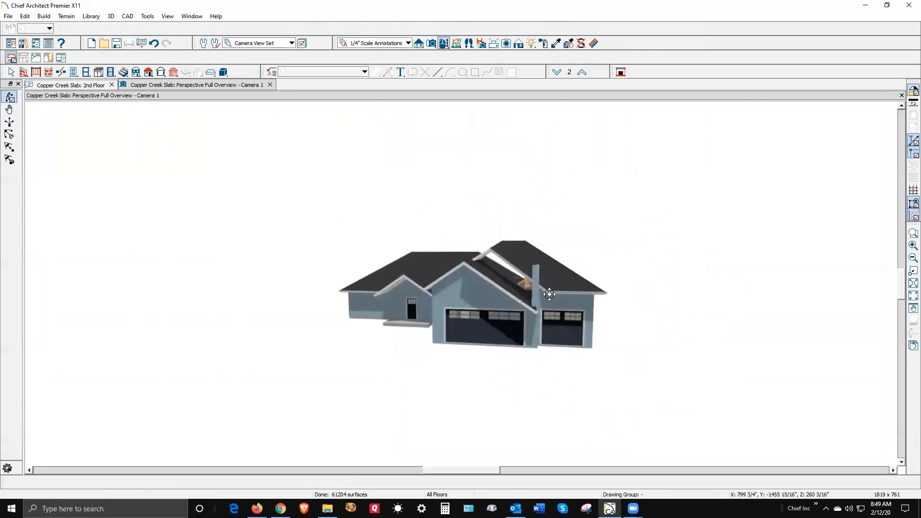
{"action": "left_click_drag", "start_coordinate": [521, 309], "coordinate": [540, 319]}
{"action": "key", "text": "space"}
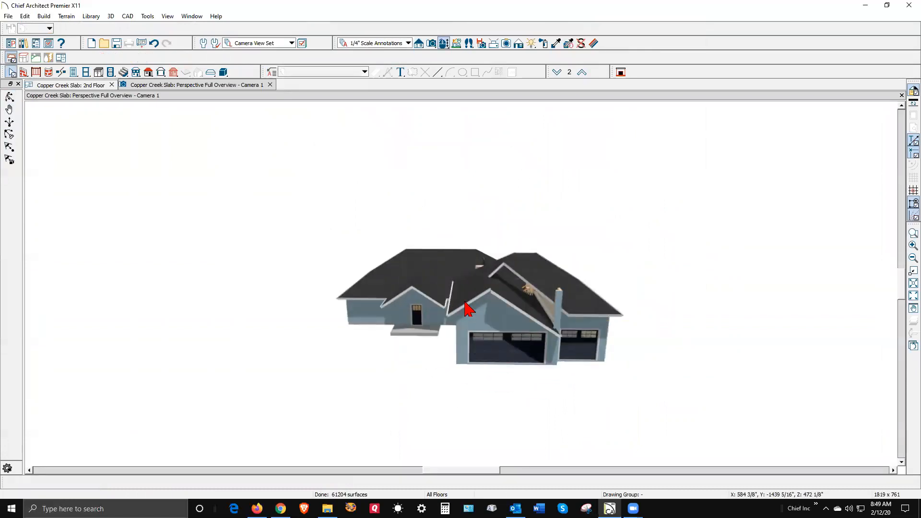
{"action": "left_click", "coordinate": [468, 303]}
{"action": "double_click", "coordinate": [467, 303]}
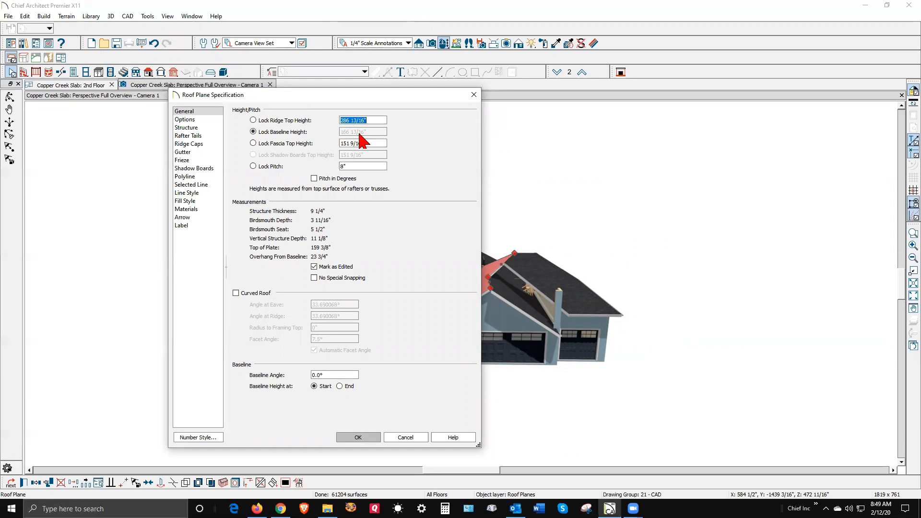
{"action": "left_click", "coordinate": [405, 437]}
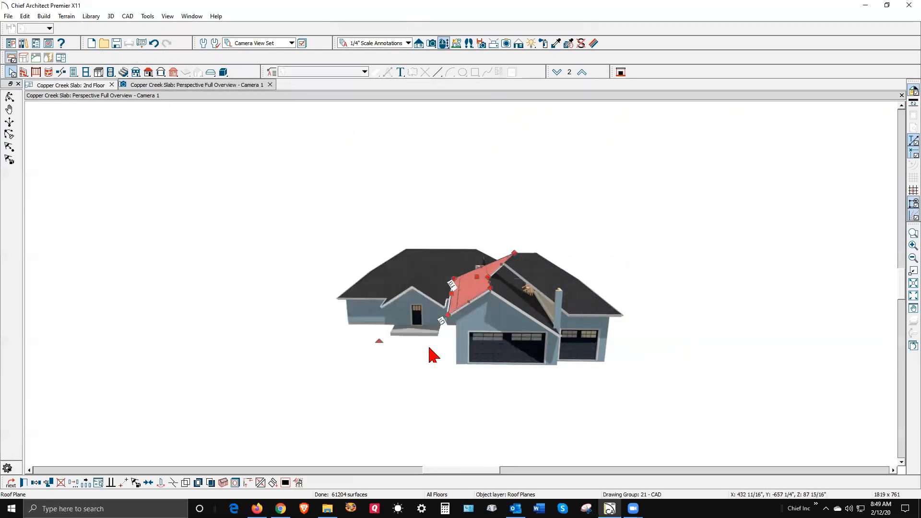
{"action": "key", "text": "Escape"}
- Orbit the model to examine the roof gaps and intersections around the garage from the side and rear
{"action": "left_click", "coordinate": [10, 97]}
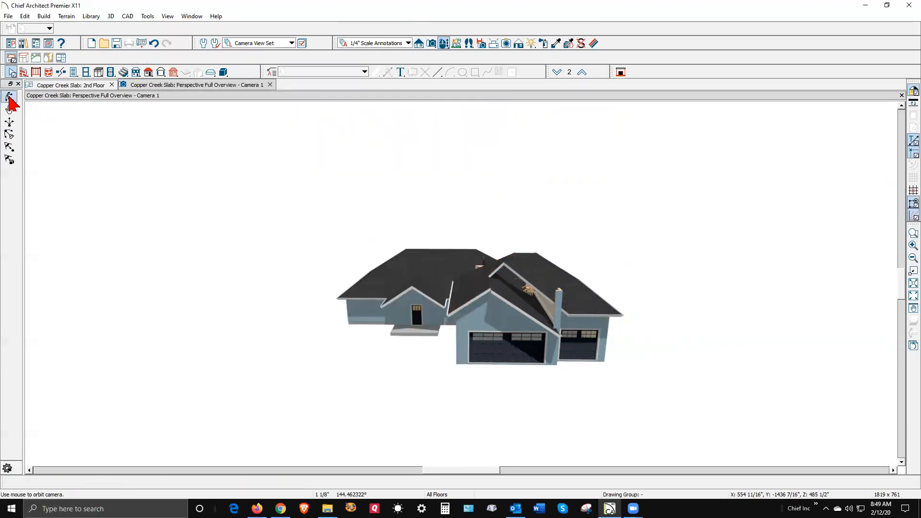
{"action": "left_click_drag", "start_coordinate": [197, 179], "coordinate": [290, 180]}
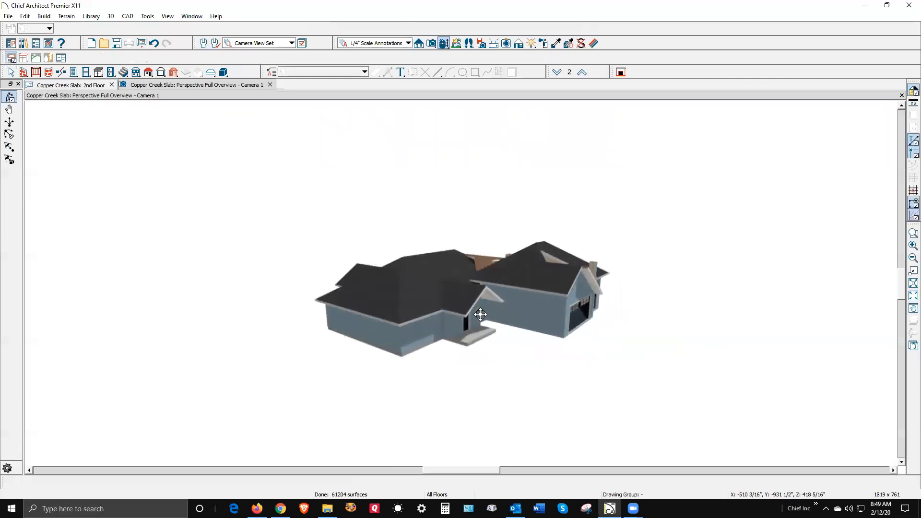
{"action": "left_click_drag", "start_coordinate": [548, 312], "coordinate": [267, 302]}
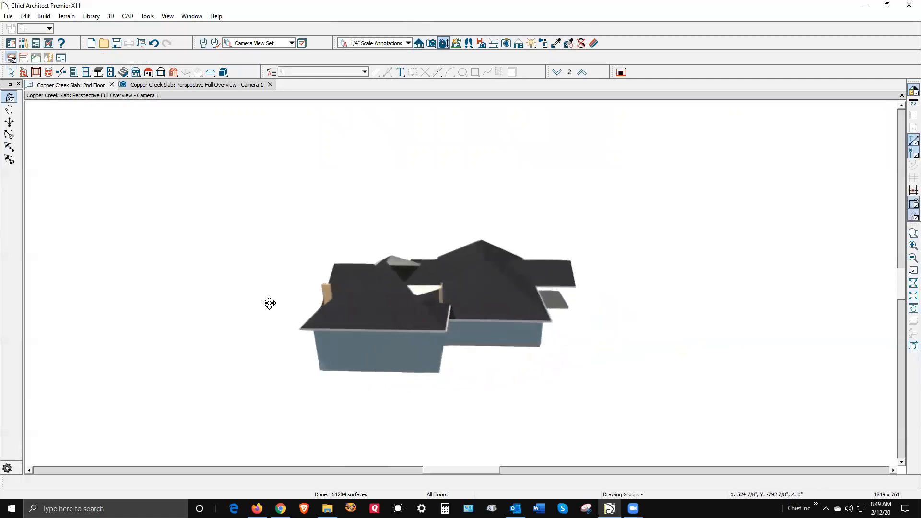
{"action": "key", "text": "space"}
{"action": "left_click", "coordinate": [502, 318]}
{"action": "left_click", "coordinate": [699, 321]}
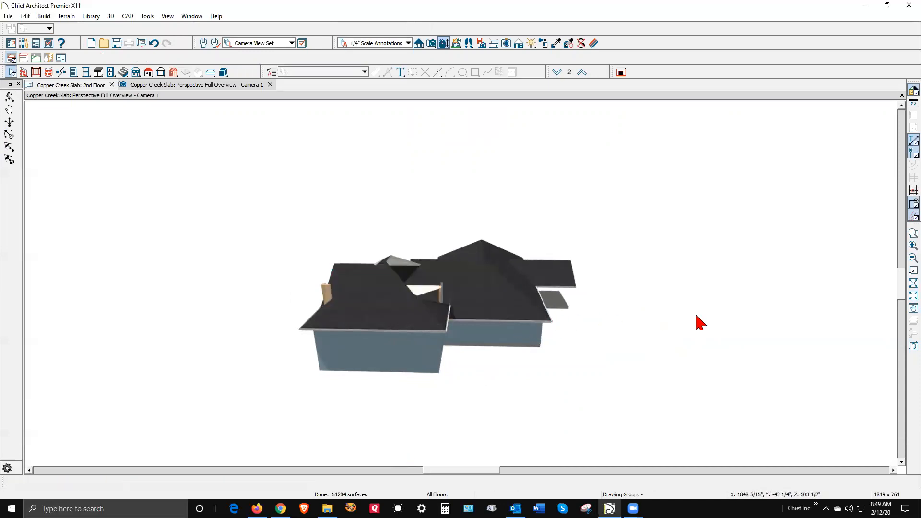
- Close the 3D overview and undo the joining and stretching of the main-house roof plane over the garage
{"action": "left_click", "coordinate": [901, 96]}
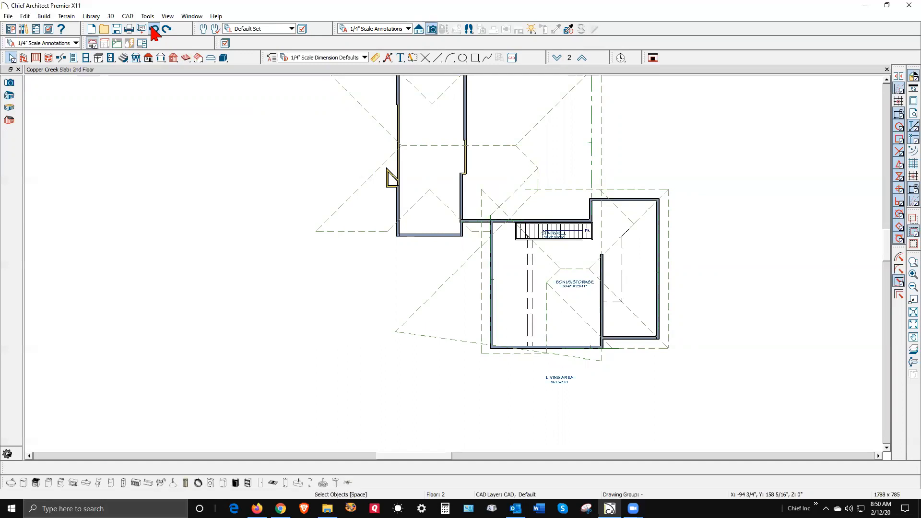
{"action": "left_click", "coordinate": [153, 29]}
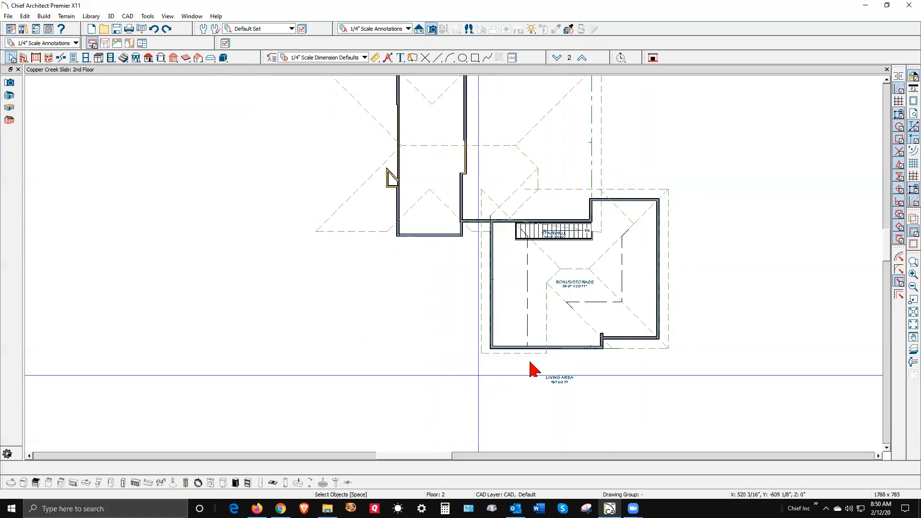
- Check the height settings of the entry-side garage roof plane and the Bonus/Storage room's floor and ceiling specification
{"action": "scroll", "coordinate": [586, 336], "scroll_direction": "up", "scroll_amount": 2}
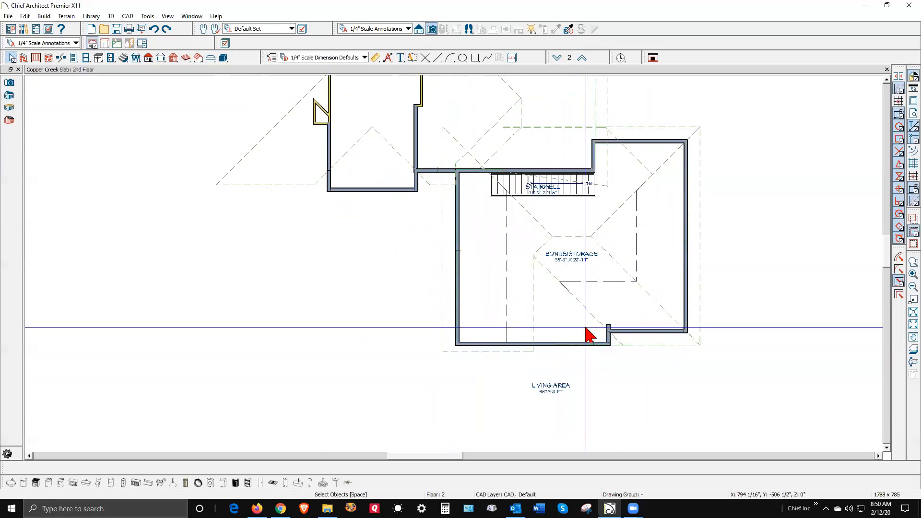
{"action": "left_click", "coordinate": [440, 314]}
{"action": "double_click", "coordinate": [468, 180]}
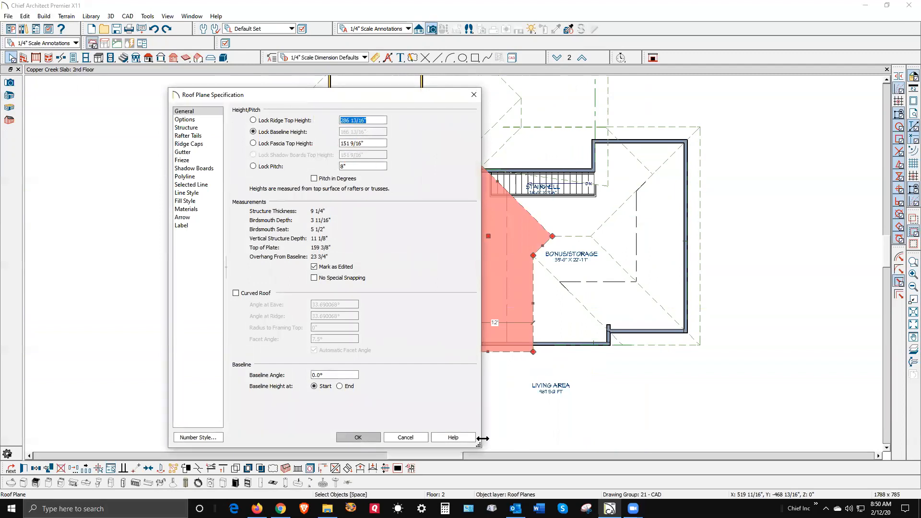
{"action": "left_click", "coordinate": [405, 438]}
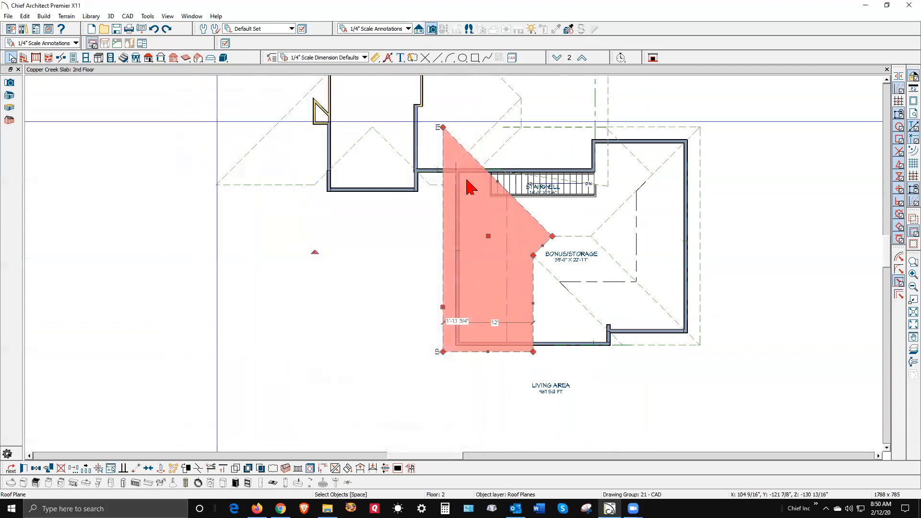
{"action": "left_click", "coordinate": [552, 307]}
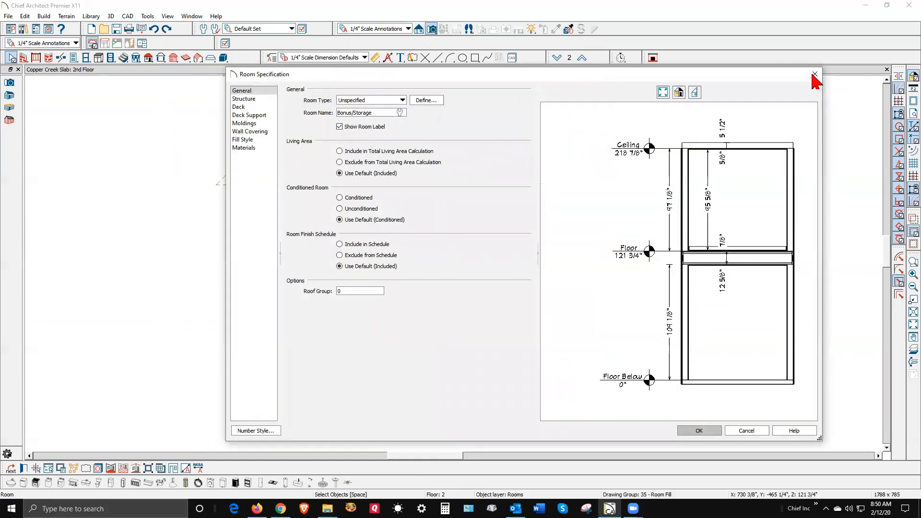
{"action": "left_click", "coordinate": [814, 75]}
- Draw a manual roof plane about 12'-9" long over the garage's front wall, extending past the wall jog
{"action": "scroll", "coordinate": [510, 254], "scroll_direction": "up", "scroll_amount": 1}
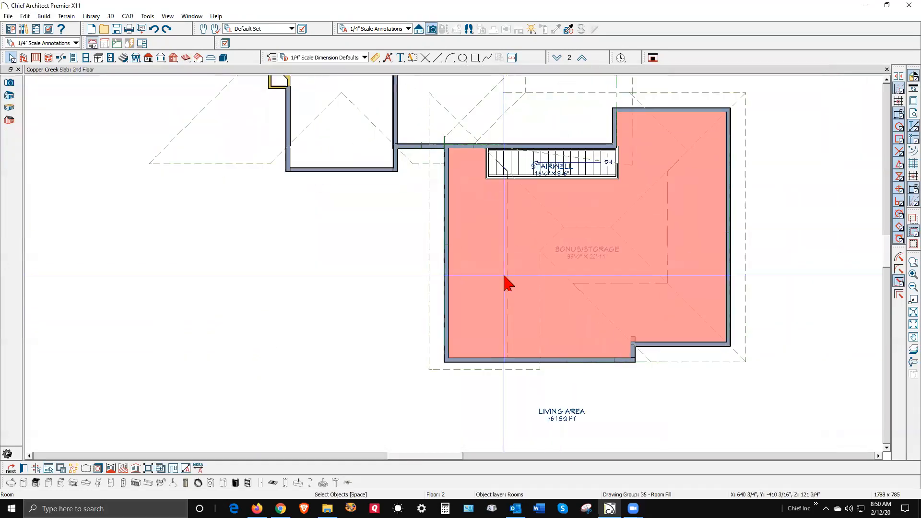
{"action": "left_click", "coordinate": [148, 58]}
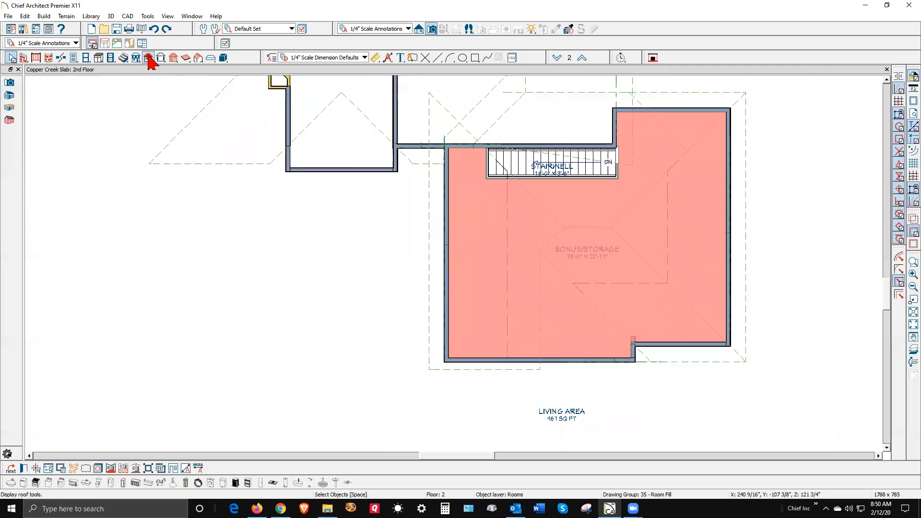
{"action": "scroll", "coordinate": [633, 359], "scroll_direction": "up", "scroll_amount": 3}
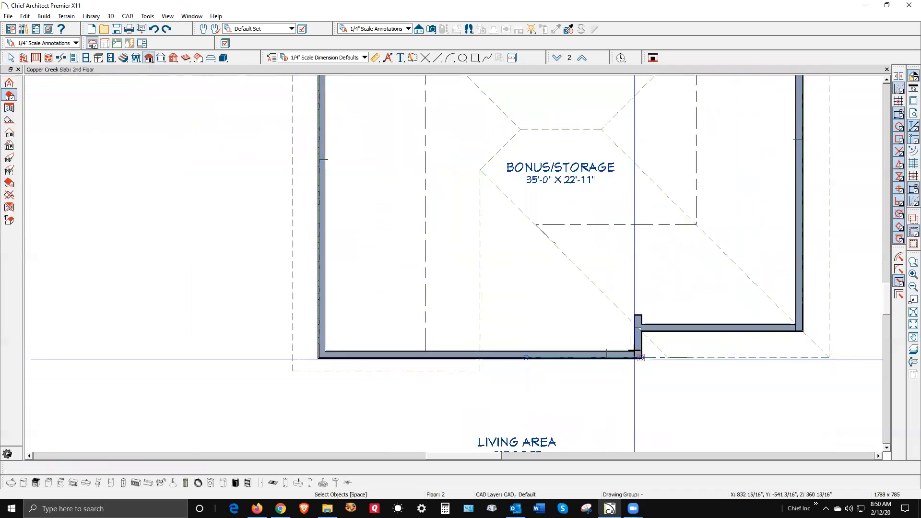
{"action": "scroll", "coordinate": [643, 334], "scroll_direction": "up", "scroll_amount": 1}
{"action": "left_click_drag", "start_coordinate": [642, 340], "coordinate": [399, 345]}
- Compare the height settings of the new front roof plane with those of the neighbouring entry-side garage roof plane
{"action": "right_click", "coordinate": [399, 364]}
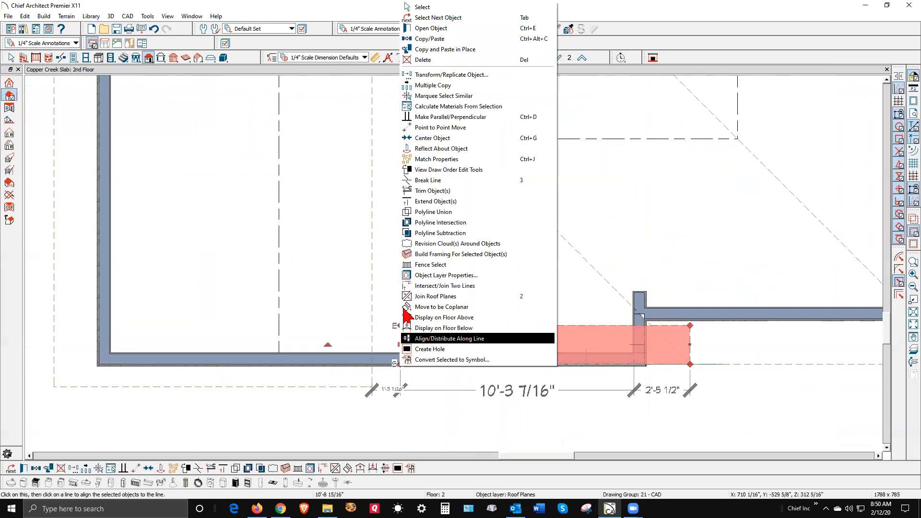
{"action": "left_click", "coordinate": [437, 28]}
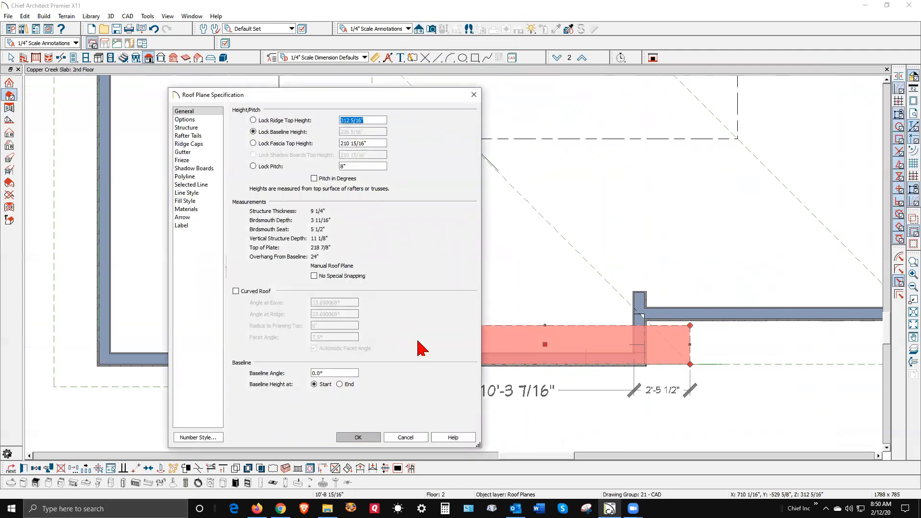
{"action": "left_click", "coordinate": [409, 437]}
{"action": "scroll", "coordinate": [540, 350], "scroll_direction": "down", "scroll_amount": 3}
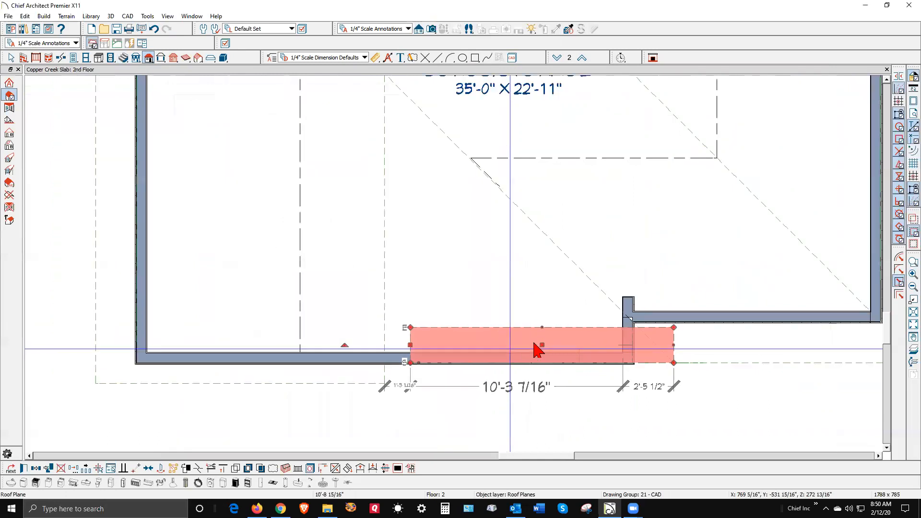
{"action": "left_click", "coordinate": [424, 301]}
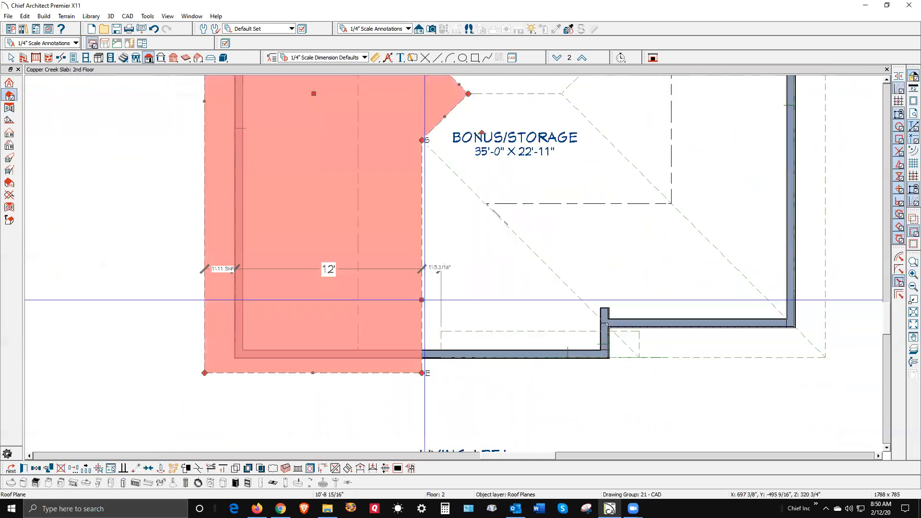
{"action": "double_click", "coordinate": [424, 299]}
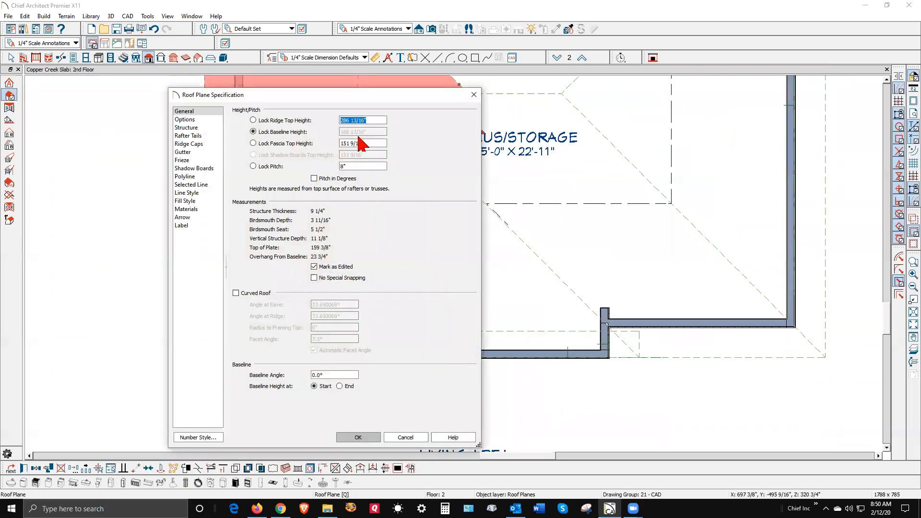
{"action": "left_click", "coordinate": [416, 438]}
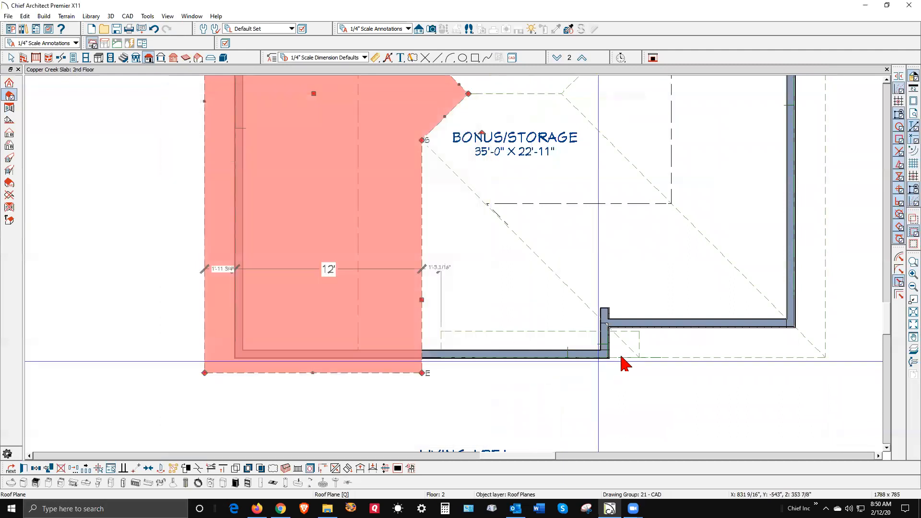
- Lock the new front roof plane's pitch at 8" and set its fascia top height to match the neighbouring garage plane
{"action": "double_click", "coordinate": [640, 344]}
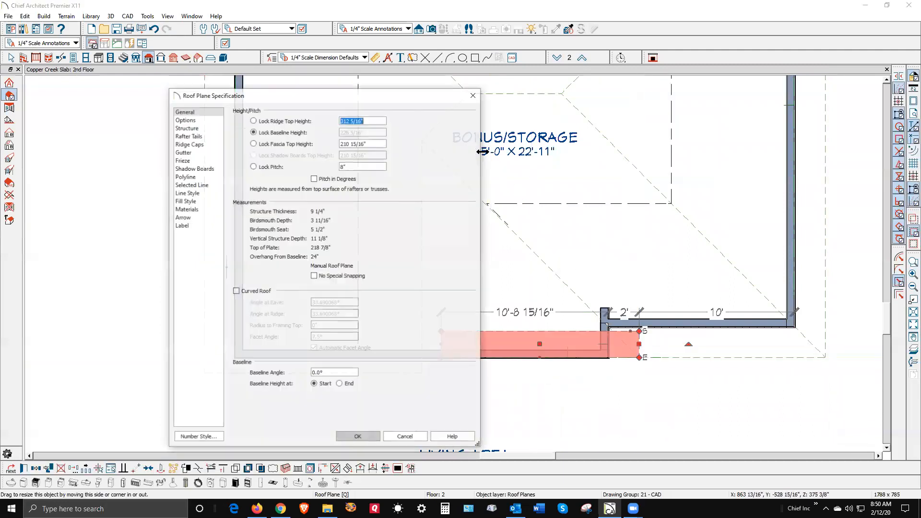
{"action": "left_click", "coordinate": [253, 167]}
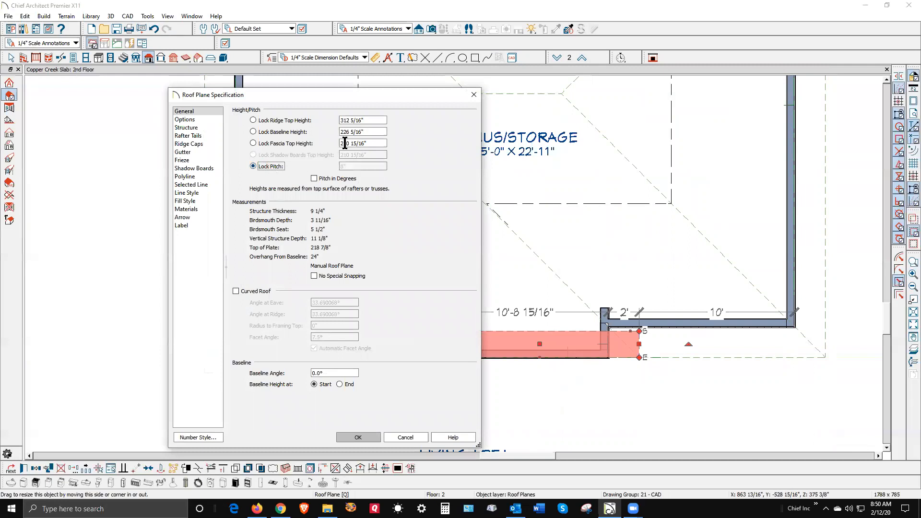
{"action": "key", "text": "shift+Home"}
{"action": "left_click", "coordinate": [358, 437]}
- Extend the new front plane to the neighbouring garage overhang line and join its end to the entry-side garage roof plane
{"action": "left_click_drag", "start_coordinate": [539, 356], "coordinate": [402, 373]}
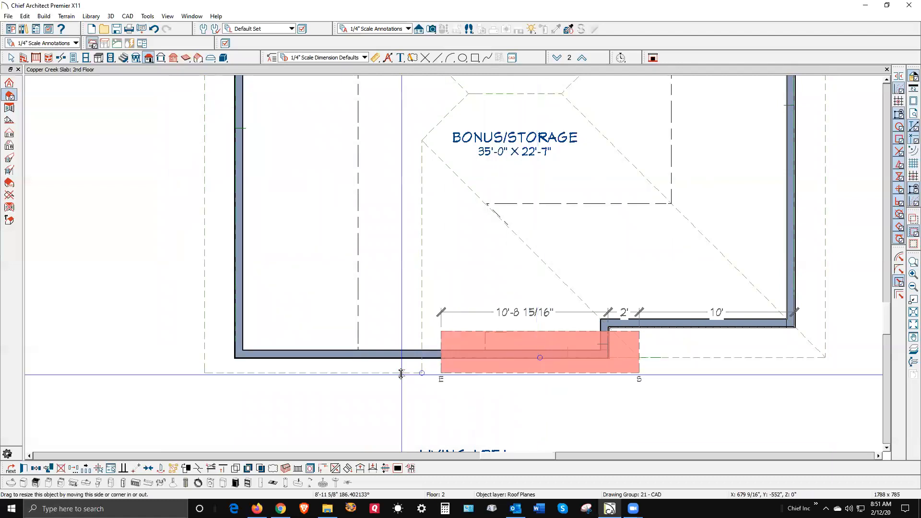
{"action": "left_click_drag", "start_coordinate": [465, 374], "coordinate": [464, 373]}
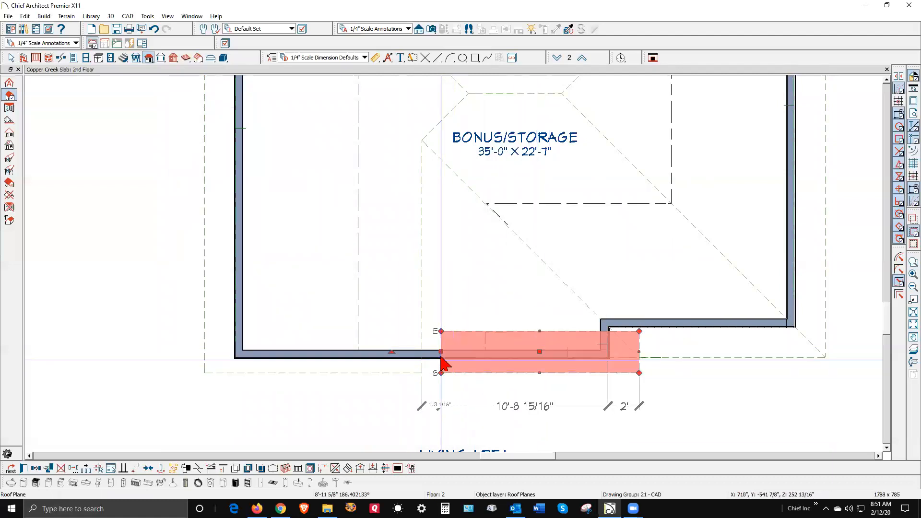
{"action": "left_click", "coordinate": [339, 473]}
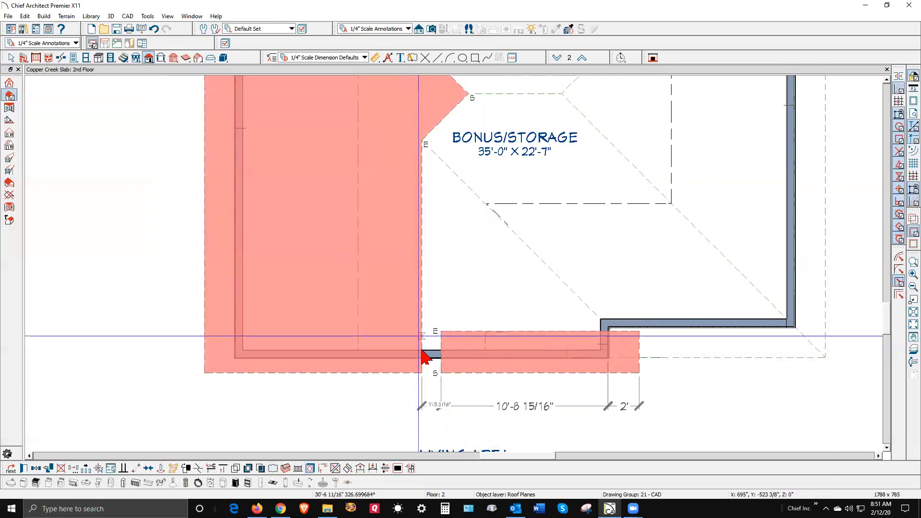
{"action": "left_click", "coordinate": [418, 336]}
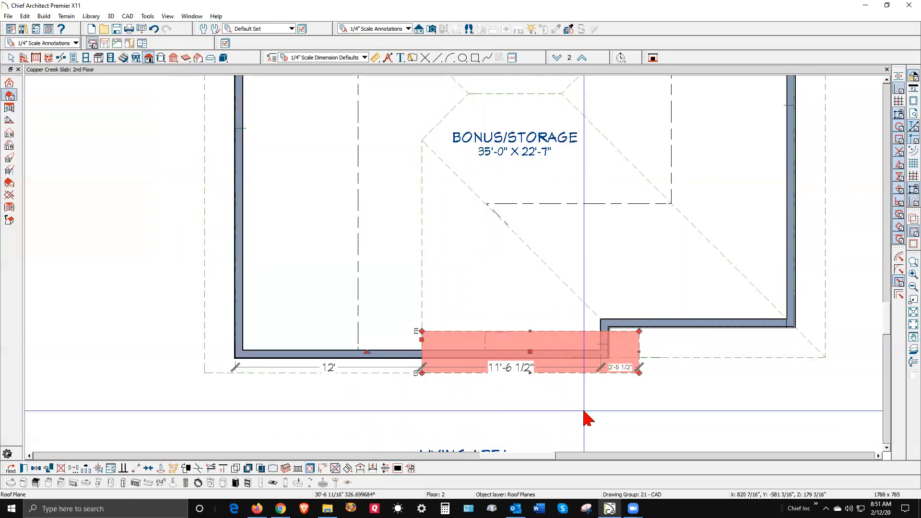
{"action": "key", "text": "Escape"}
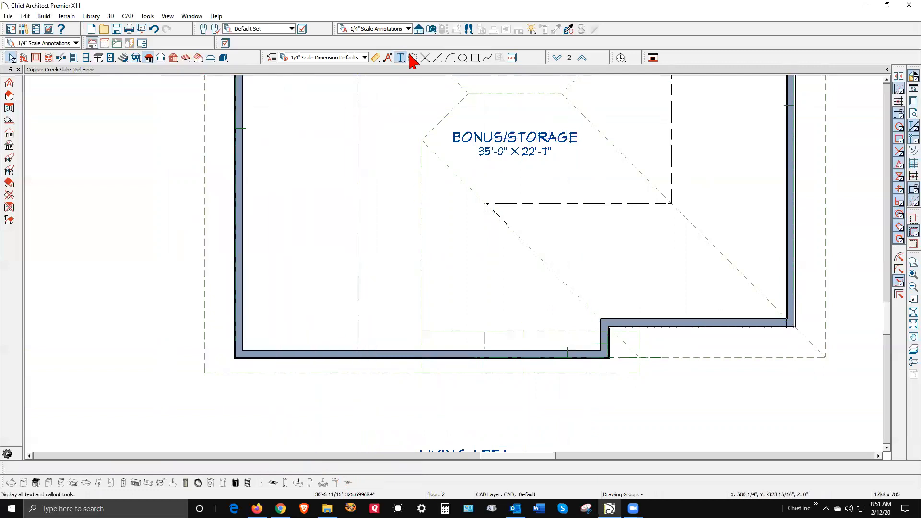
- Create a perspective full overview and join the new front roof plane to the large adjacent garage roof plane
{"action": "left_click", "coordinate": [431, 28]}
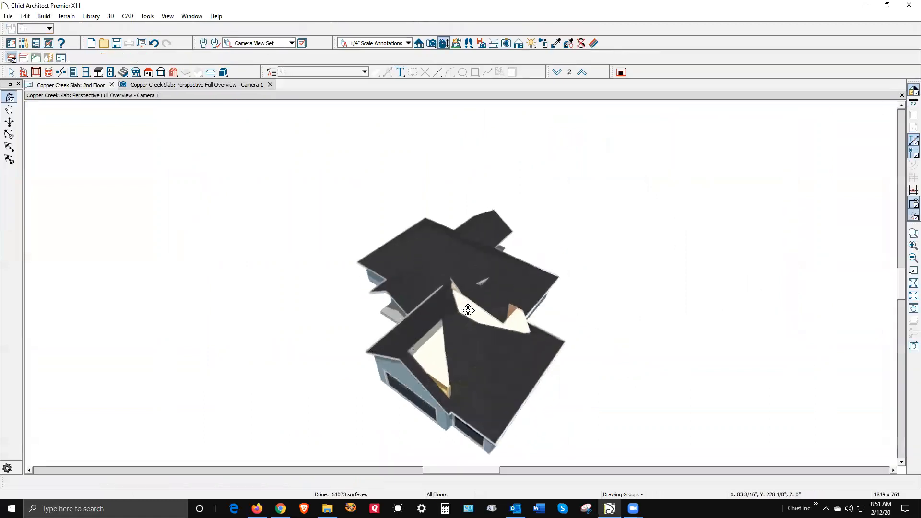
{"action": "left_click_drag", "start_coordinate": [468, 310], "coordinate": [476, 300]}
{"action": "scroll", "coordinate": [477, 341], "scroll_direction": "up", "scroll_amount": 3}
{"action": "key", "text": "space"}
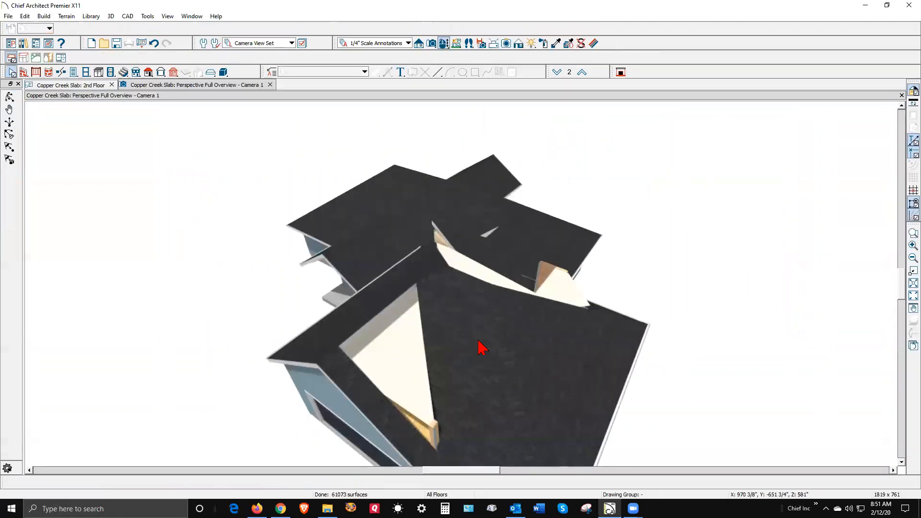
{"action": "scroll", "coordinate": [479, 345], "scroll_direction": "down", "scroll_amount": 1}
{"action": "left_click", "coordinate": [397, 380]}
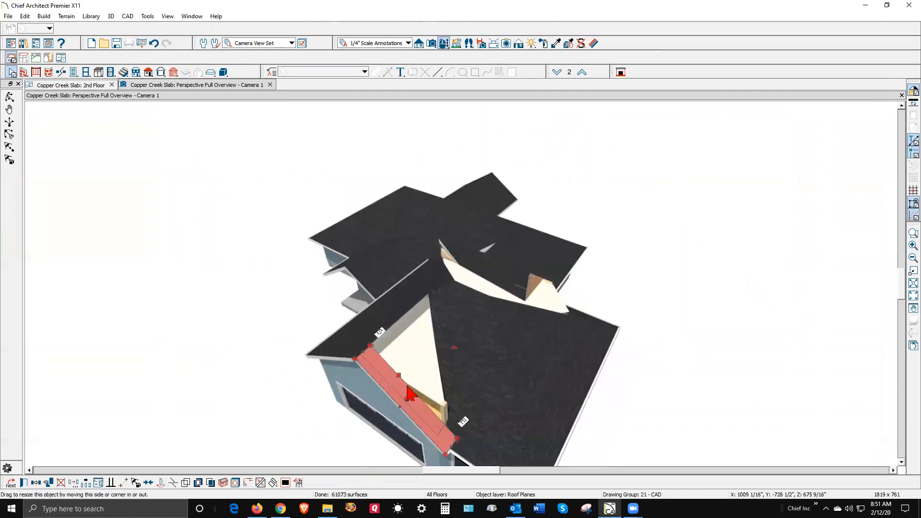
{"action": "left_click", "coordinate": [261, 483]}
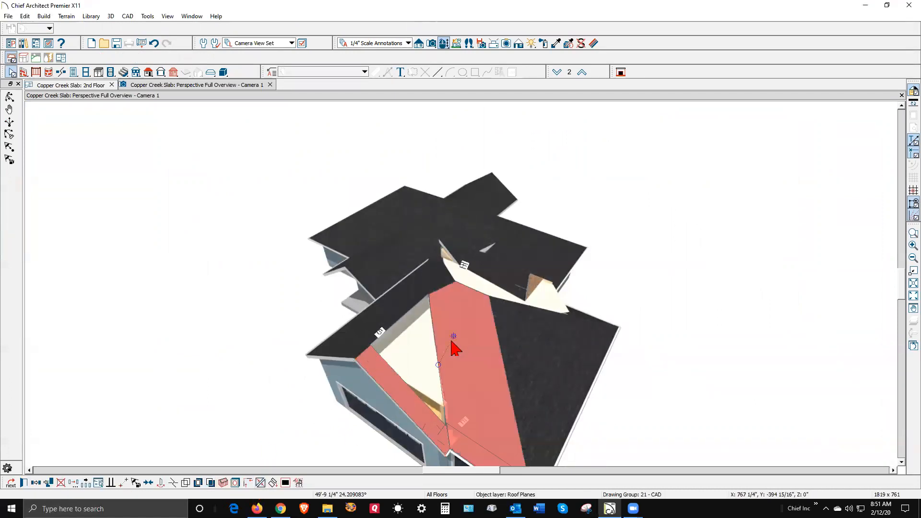
{"action": "left_click", "coordinate": [520, 328]}
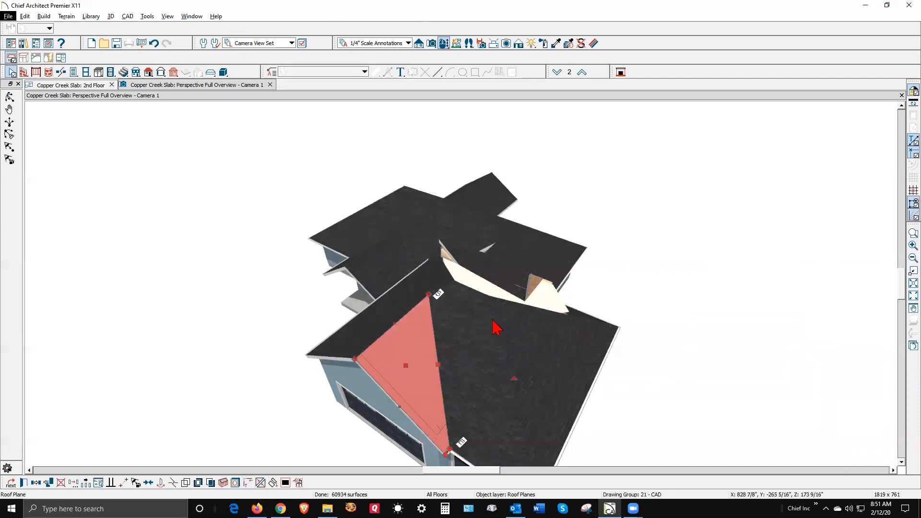
{"action": "left_click", "coordinate": [631, 249]}
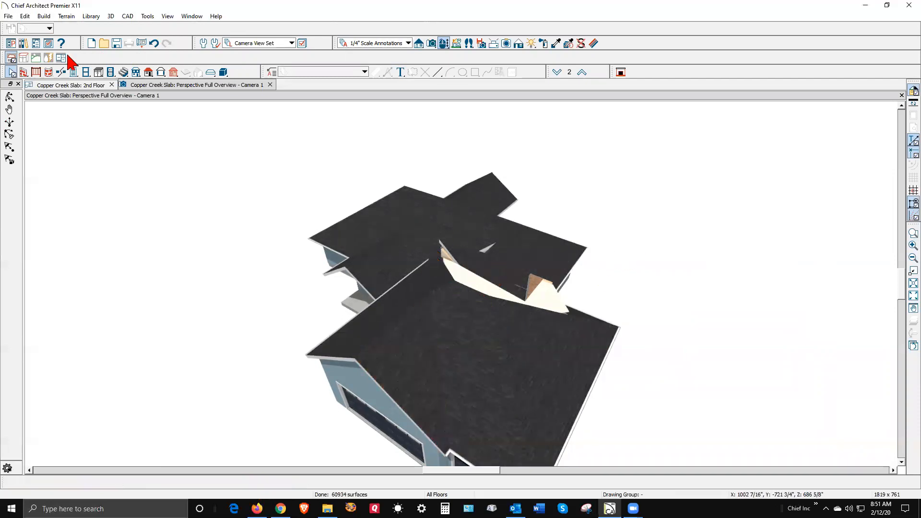
- Orbit around the model to examine the open roof area between the garage and the main house
{"action": "left_click", "coordinate": [9, 97]}
{"action": "left_click_drag", "start_coordinate": [399, 229], "coordinate": [274, 229]}
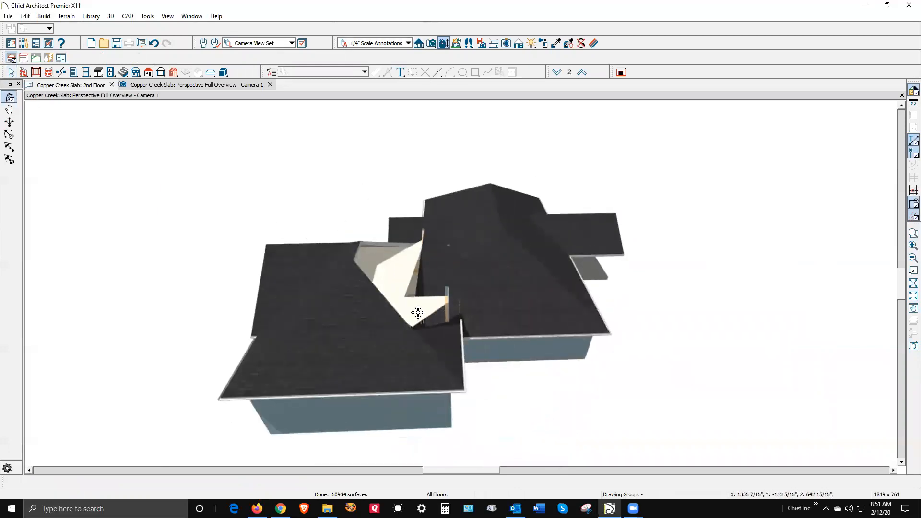
{"action": "scroll", "coordinate": [420, 317], "scroll_direction": "up", "scroll_amount": 3}
{"action": "scroll", "coordinate": [430, 342], "scroll_direction": "up", "scroll_amount": 3}
{"action": "scroll", "coordinate": [430, 342], "scroll_direction": "down", "scroll_amount": 2}
{"action": "key", "text": "space"}
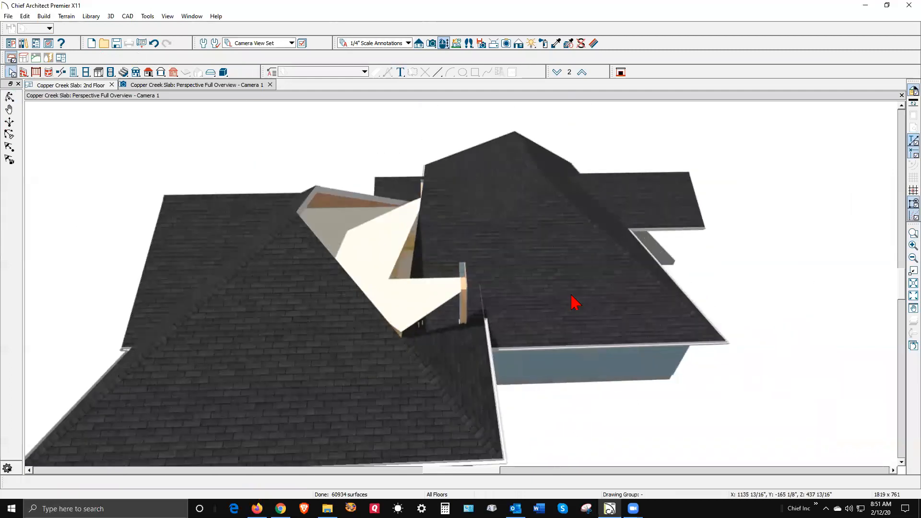
- In the second-floor plan, square the slanted main-house roof plane edge over the stairwell and pull it back to the inner roof corner
{"action": "key", "text": "ctrl+Tab"}
{"action": "scroll", "coordinate": [567, 270], "scroll_direction": "down", "scroll_amount": 5}
{"action": "scroll", "coordinate": [526, 162], "scroll_direction": "down", "scroll_amount": 3}
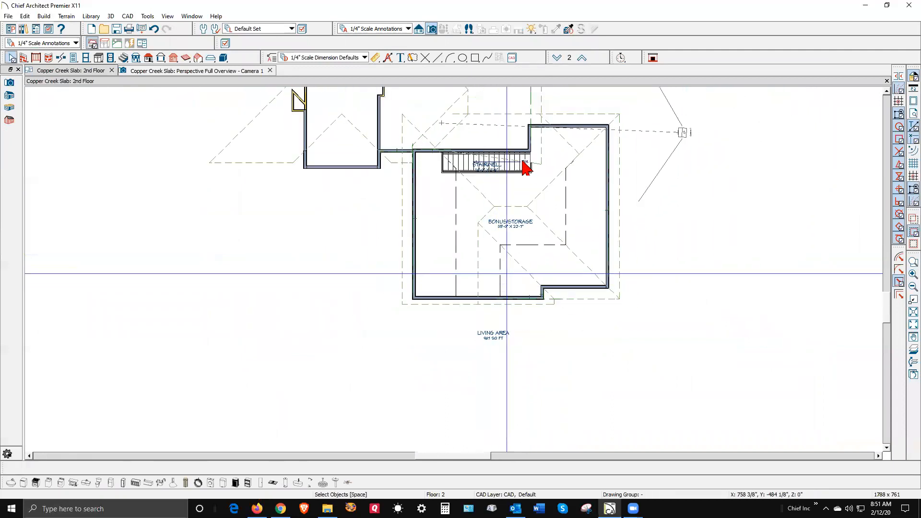
{"action": "scroll", "coordinate": [526, 158], "scroll_direction": "up", "scroll_amount": 1}
{"action": "scroll", "coordinate": [559, 250], "scroll_direction": "down", "scroll_amount": 1}
{"action": "scroll", "coordinate": [551, 152], "scroll_direction": "up", "scroll_amount": 1}
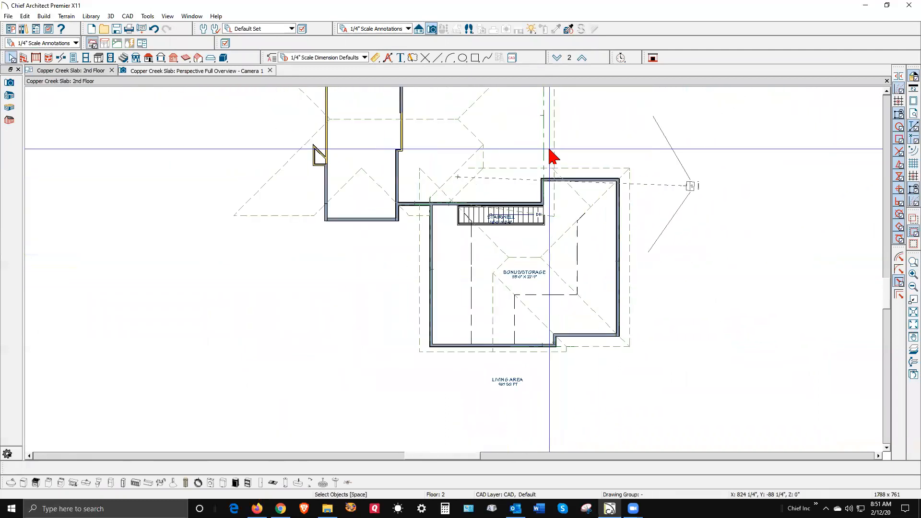
{"action": "left_click", "coordinate": [558, 152]}
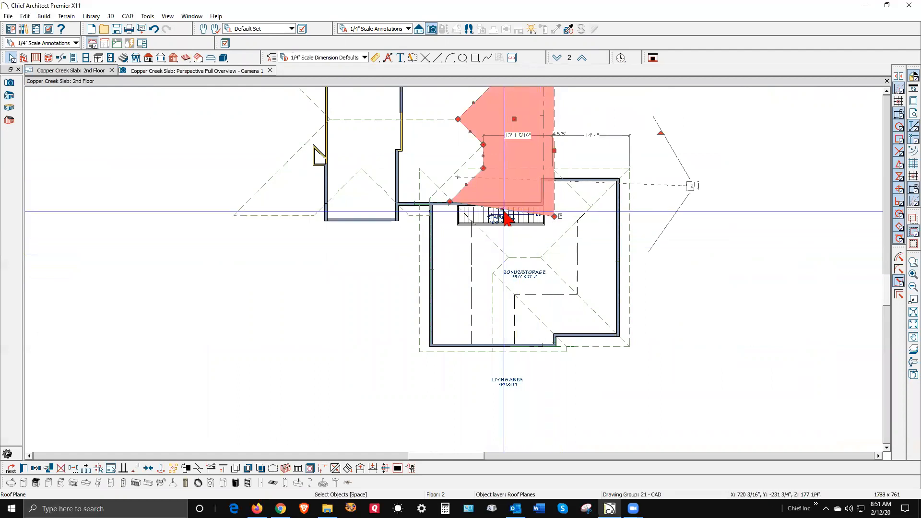
{"action": "left_click", "coordinate": [507, 218]}
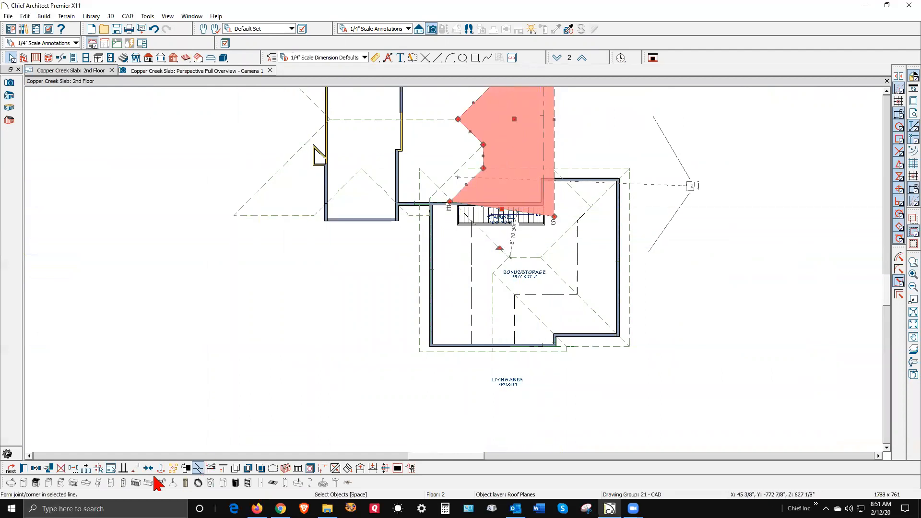
{"action": "left_click", "coordinate": [124, 468]}
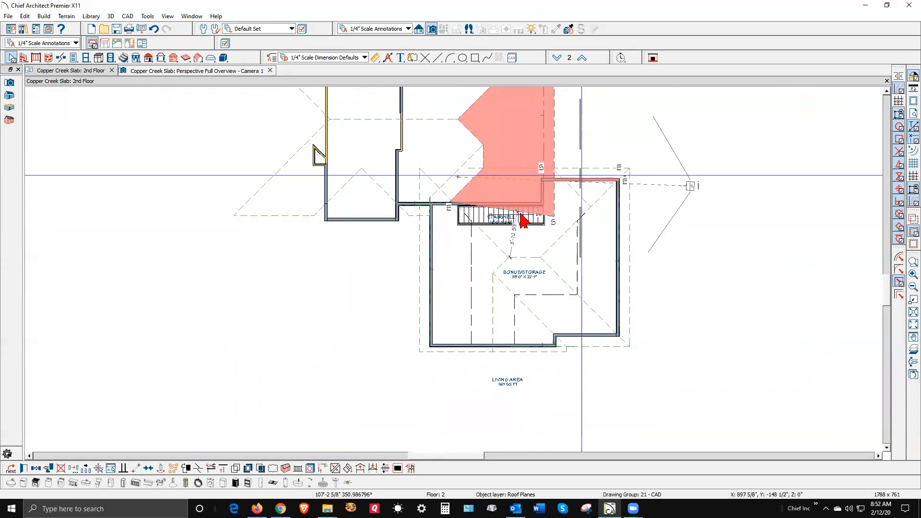
{"action": "left_click", "coordinate": [522, 217]}
{"action": "left_click_drag", "start_coordinate": [497, 208], "coordinate": [483, 167]}
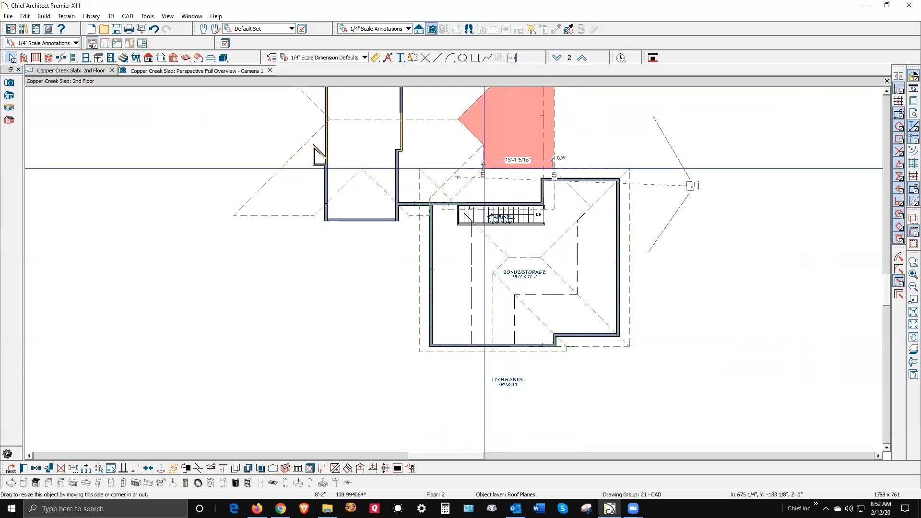
{"action": "left_click", "coordinate": [726, 223]}
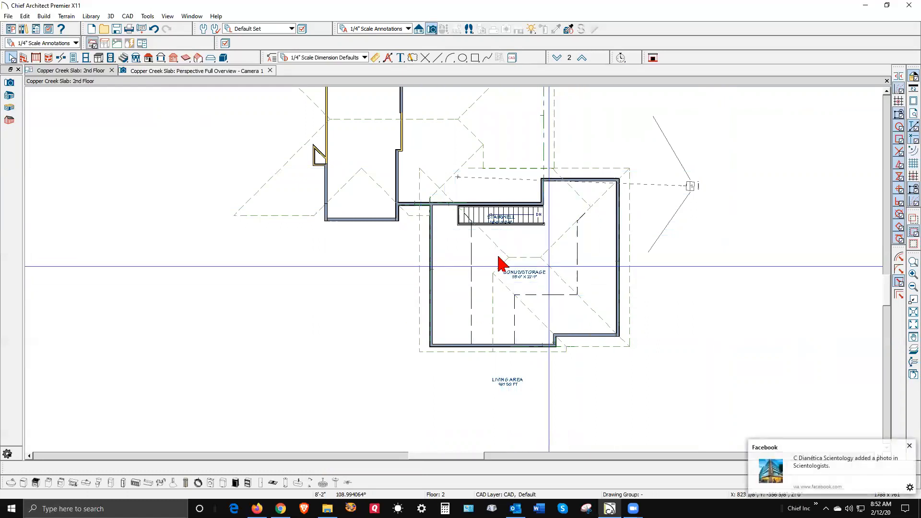
- Stretch the slanted edge of the triangular garage roof plane across the stairwell into the middle of the bonus room
{"action": "scroll", "coordinate": [476, 178], "scroll_direction": "up", "scroll_amount": 2}
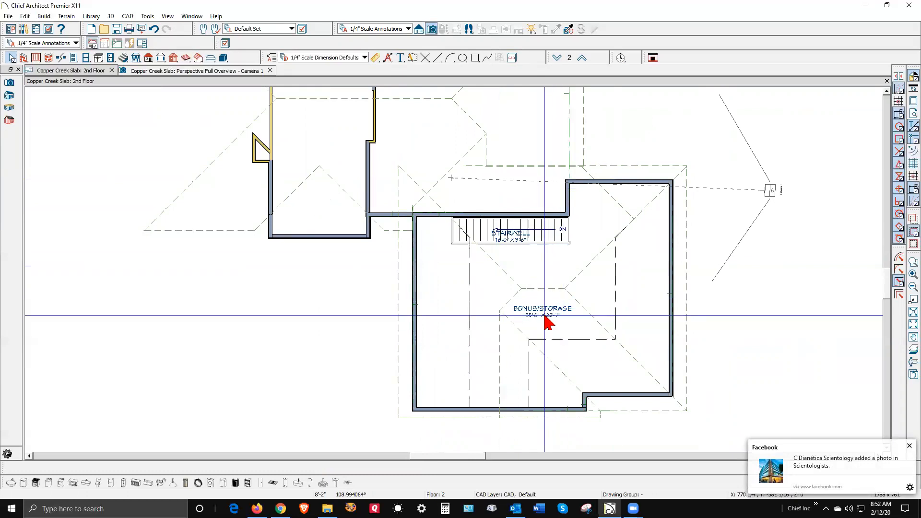
{"action": "scroll", "coordinate": [551, 268], "scroll_direction": "down", "scroll_amount": 2}
{"action": "scroll", "coordinate": [490, 163], "scroll_direction": "up", "scroll_amount": 1}
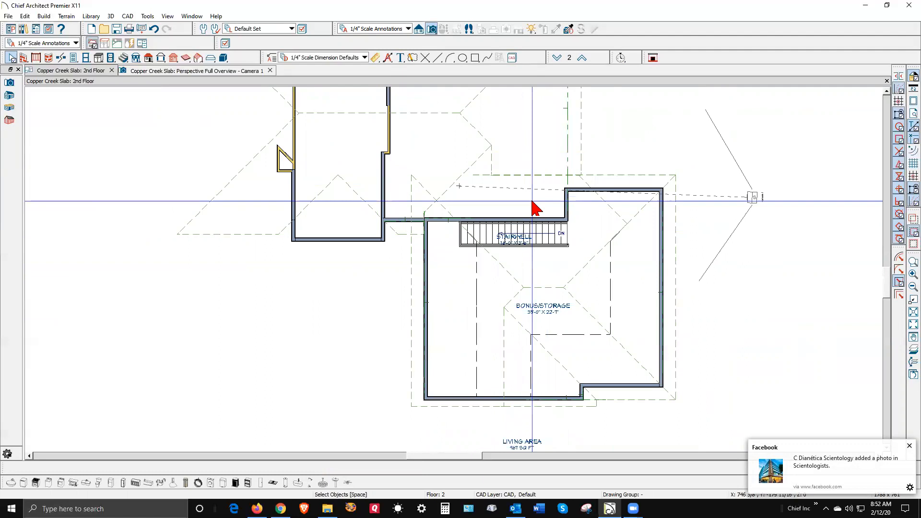
{"action": "left_click", "coordinate": [617, 214]}
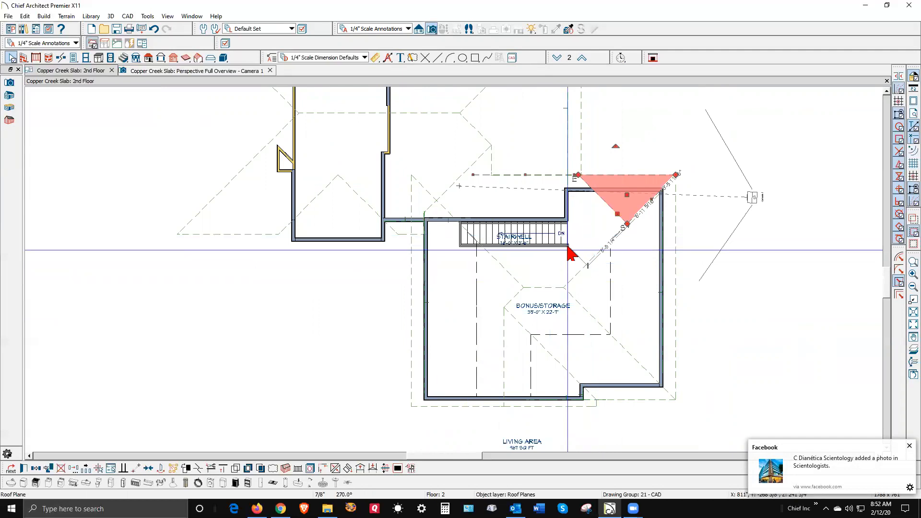
{"action": "left_click", "coordinate": [336, 469]}
{"action": "left_click", "coordinate": [504, 271]}
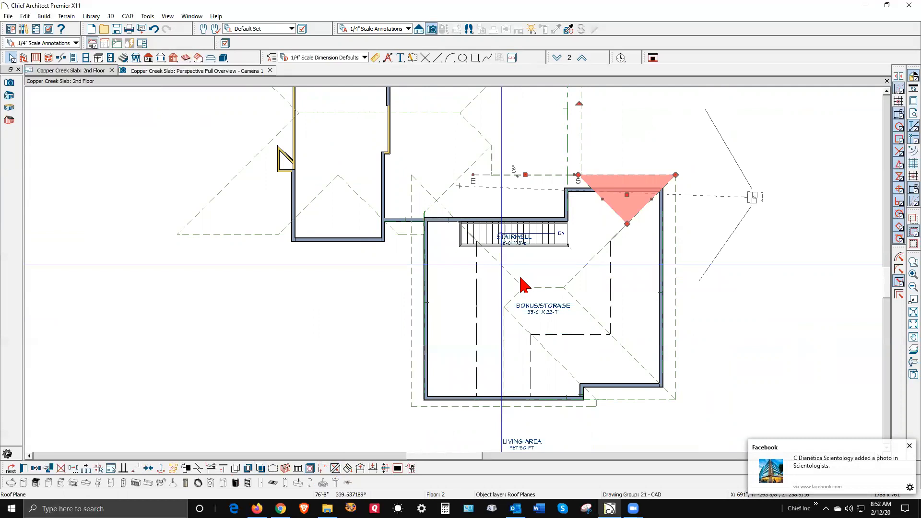
{"action": "left_click", "coordinate": [608, 204]}
{"action": "scroll", "coordinate": [577, 191], "scroll_direction": "up", "scroll_amount": 2}
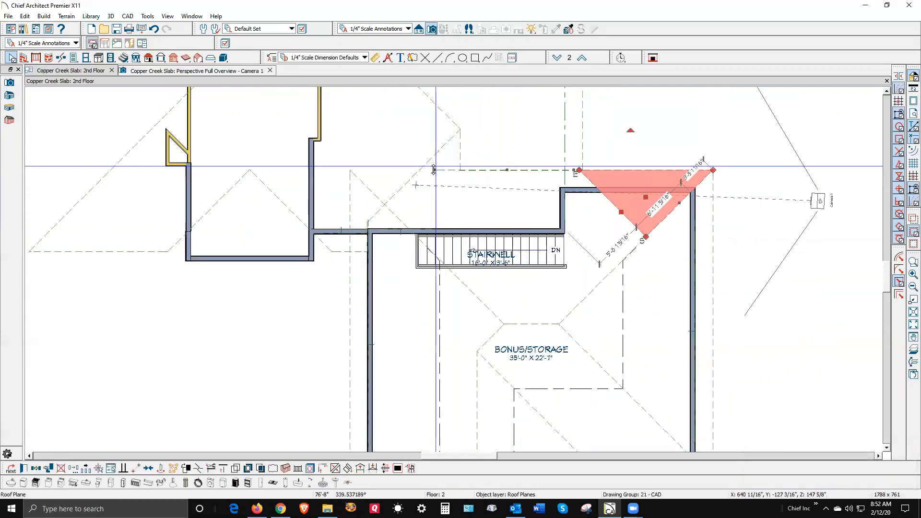
{"action": "left_click_drag", "start_coordinate": [618, 213], "coordinate": [494, 349]}
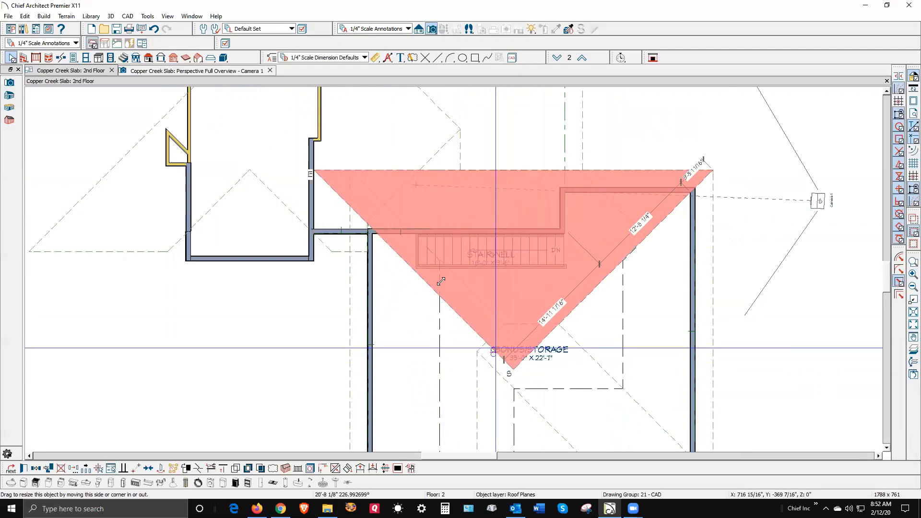
{"action": "key", "text": "Escape"}
- Join the stretched stairwell roof plane to the adjoining garage roof plane on the side nearest the house entry
{"action": "right_click", "coordinate": [460, 314]}
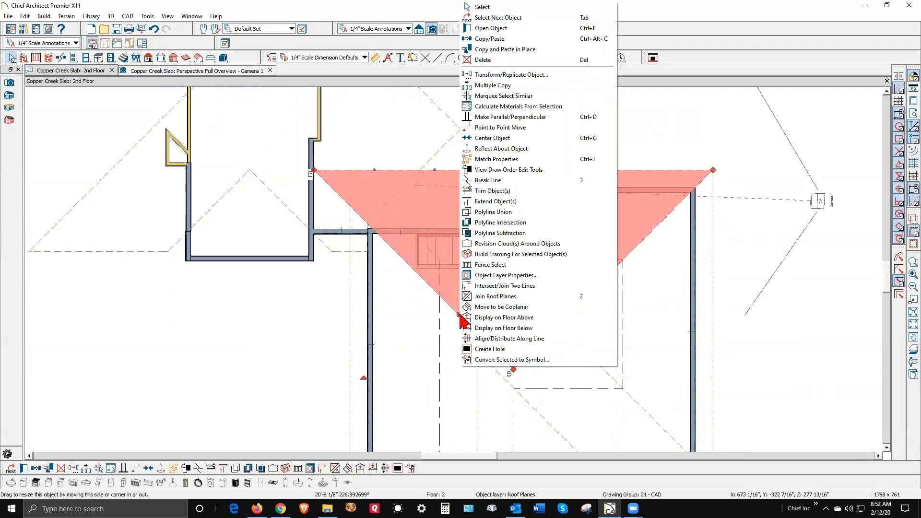
{"action": "left_click", "coordinate": [480, 295]}
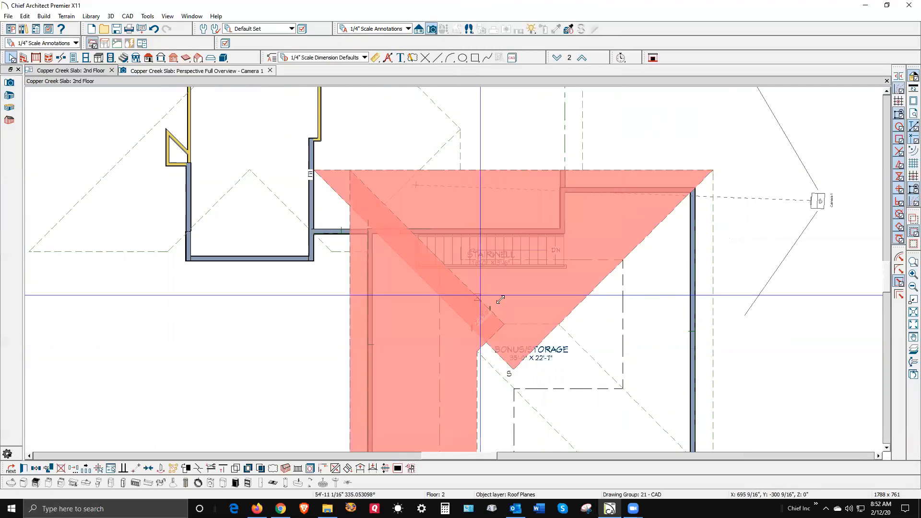
{"action": "left_click", "coordinate": [535, 295]}
- Break the stairwell roof plane's hip edge at one ridge end and move its peak corner to the other ridge end
{"action": "scroll", "coordinate": [551, 347], "scroll_direction": "up", "scroll_amount": 4}
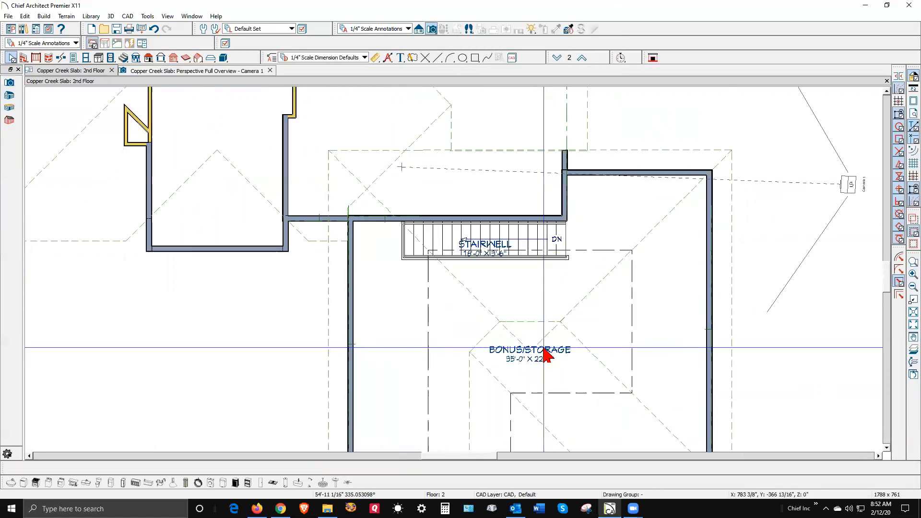
{"action": "left_click", "coordinate": [551, 331]}
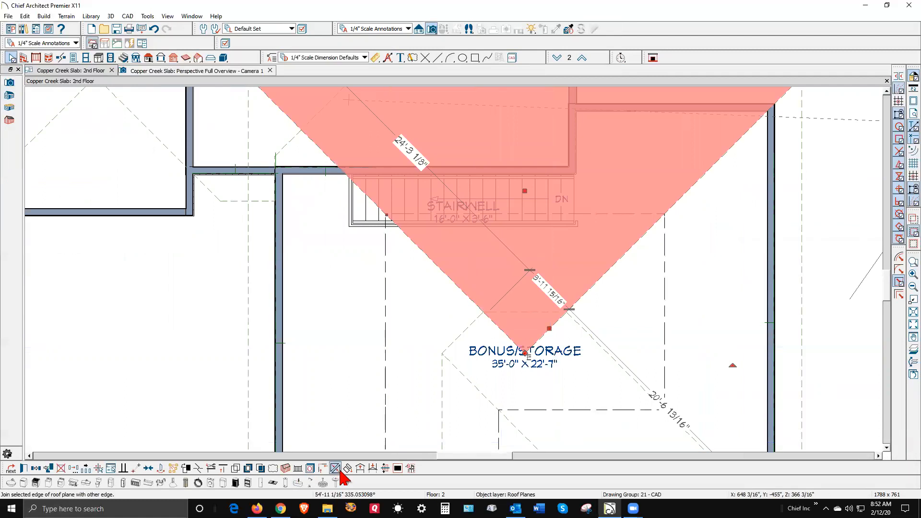
{"action": "left_click", "coordinate": [200, 469]}
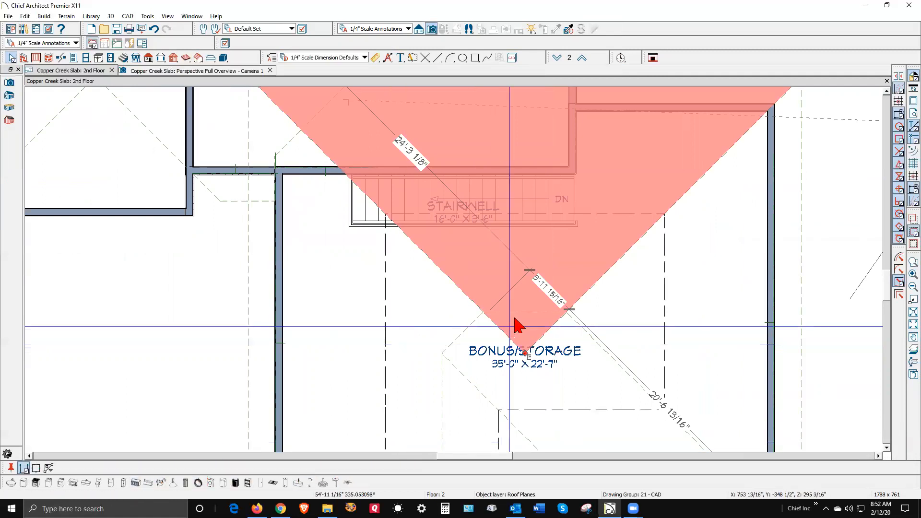
{"action": "left_click", "coordinate": [567, 310]}
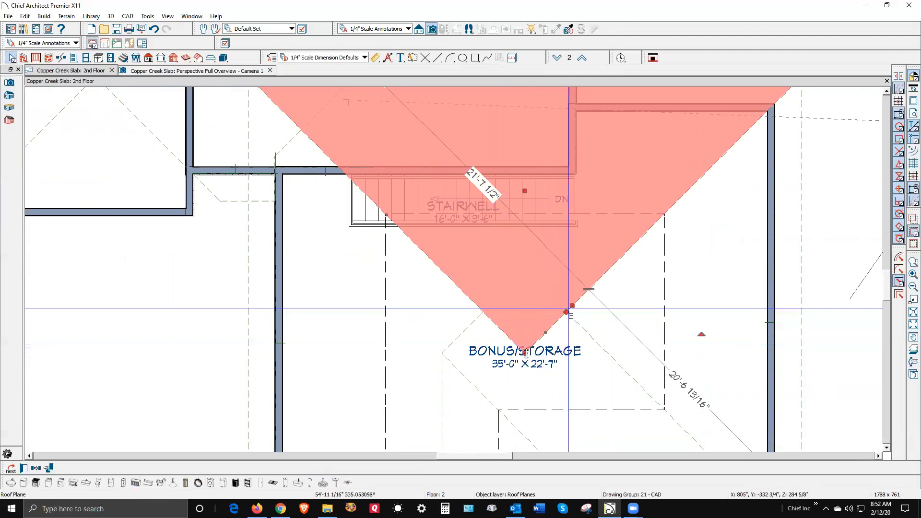
{"action": "left_click_drag", "start_coordinate": [519, 350], "coordinate": [486, 310]}
{"action": "key", "text": "Escape"}
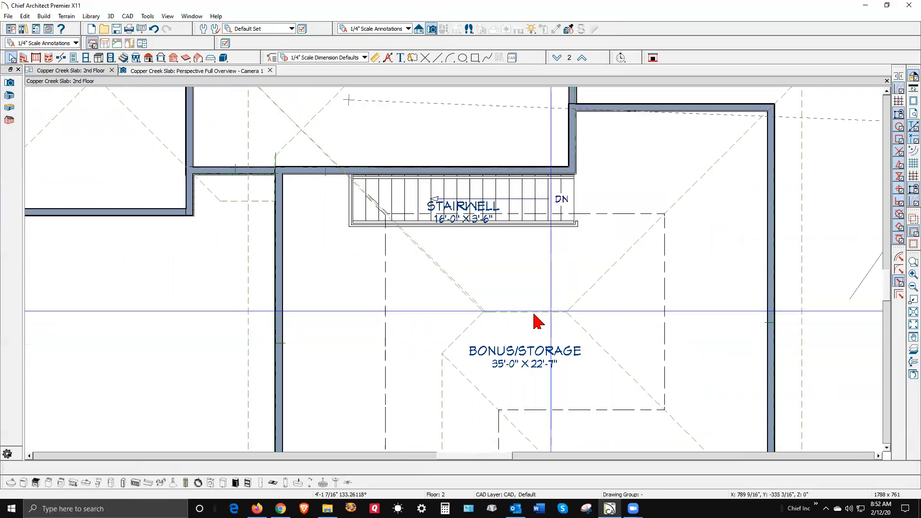
- Join the stairwell roof plane to the entry-side garage plane along the hip and to the opposite garage plane along the ridge
{"action": "right_click", "coordinate": [459, 293]}
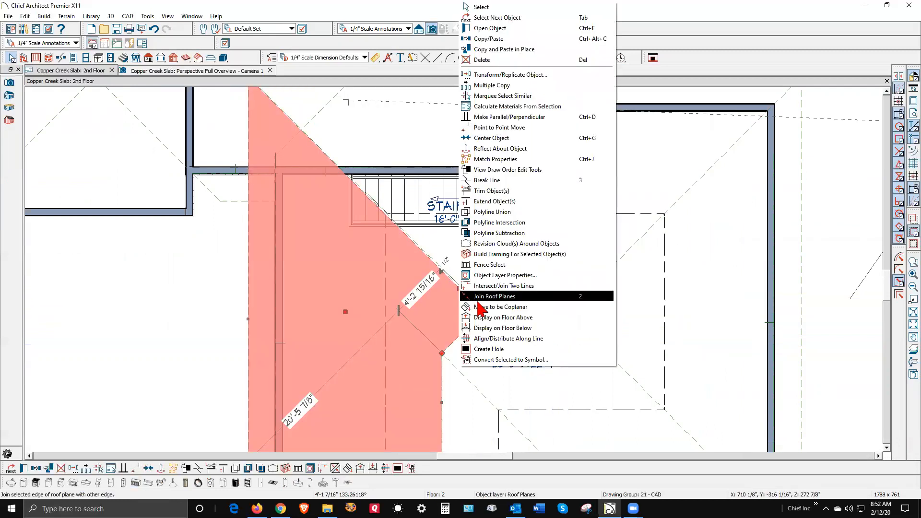
{"action": "left_click", "coordinate": [464, 296]}
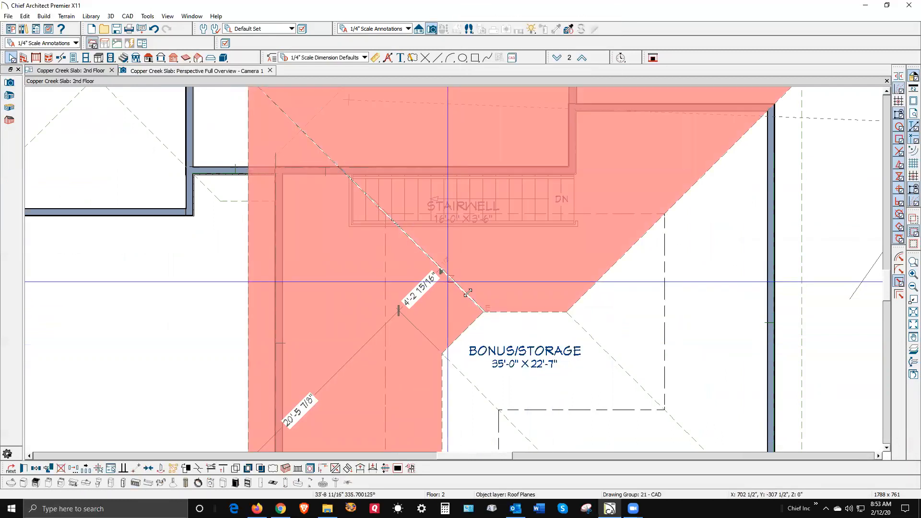
{"action": "left_click", "coordinate": [514, 314]}
{"action": "right_click", "coordinate": [514, 317]}
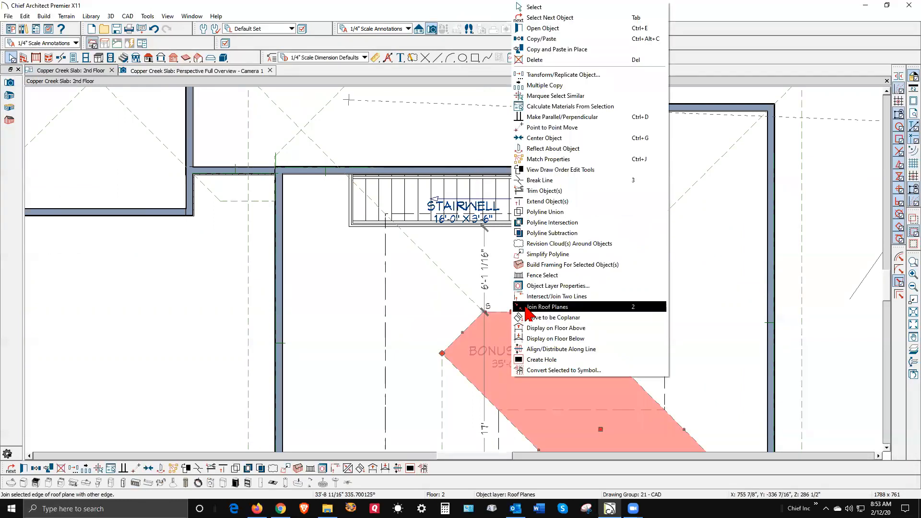
{"action": "left_click", "coordinate": [526, 307]}
{"action": "left_click", "coordinate": [524, 309]}
{"action": "scroll", "coordinate": [528, 288], "scroll_direction": "down", "scroll_amount": 5}
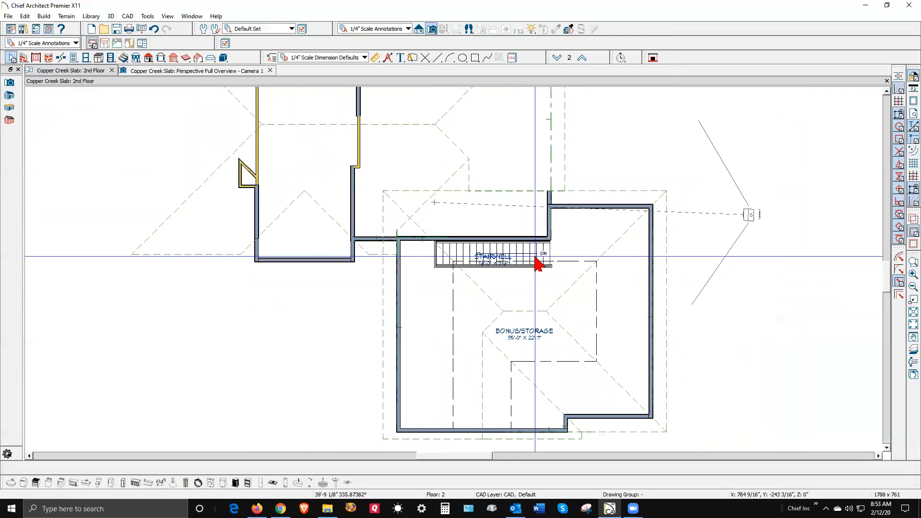
- Show the perspective full overview as a line drawing and orbit to examine the junction between the garage and house roofs
{"action": "key", "text": "ctrl+Tab"}
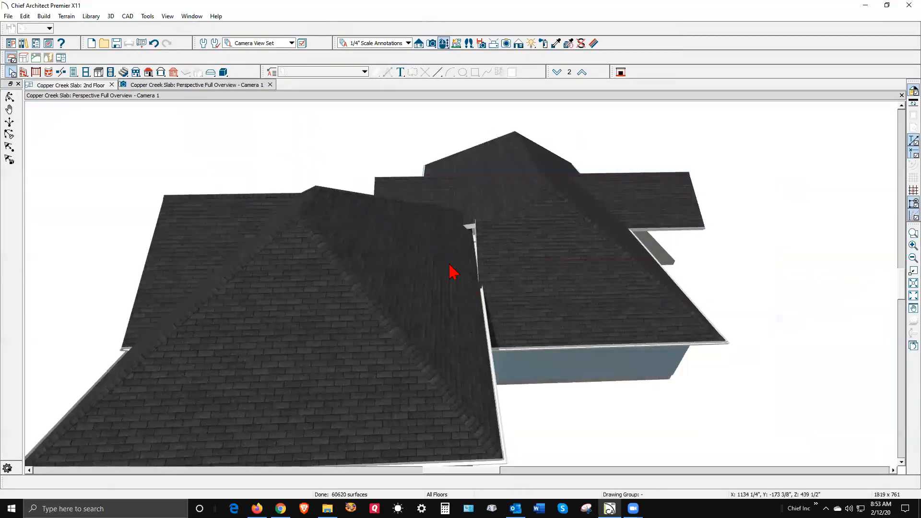
{"action": "left_click", "coordinate": [9, 96]}
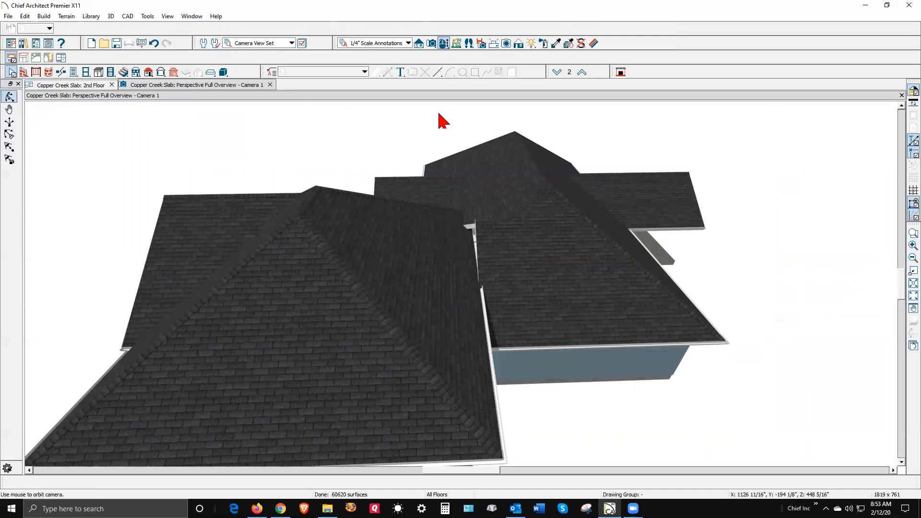
{"action": "left_click", "coordinate": [911, 92]}
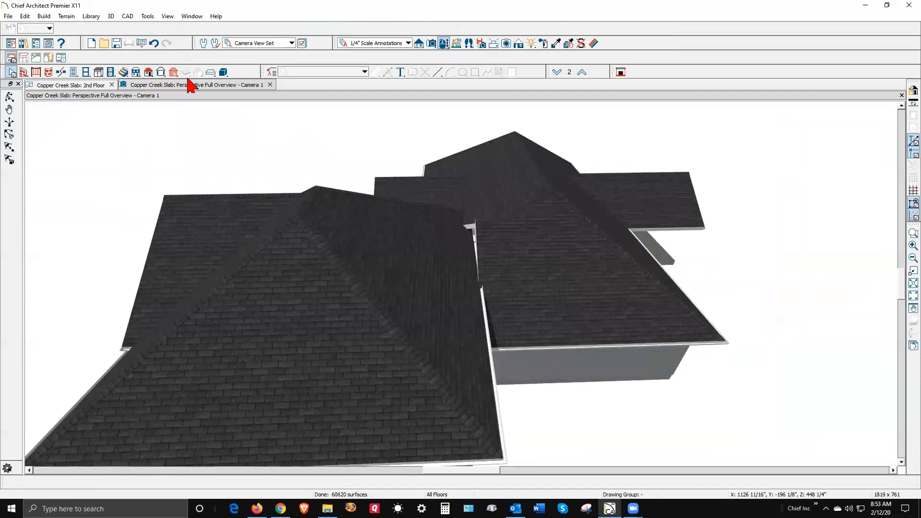
{"action": "left_click", "coordinate": [518, 43]}
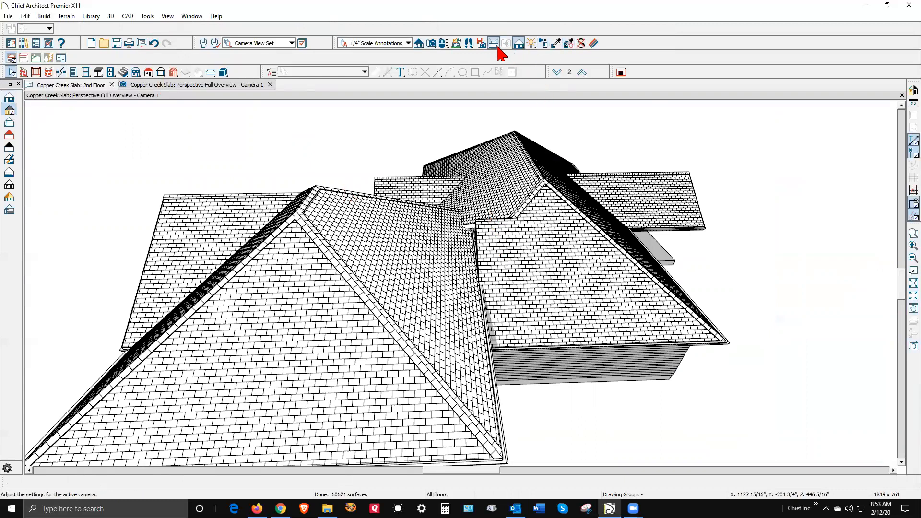
{"action": "left_click", "coordinate": [444, 44]}
{"action": "left_click_drag", "start_coordinate": [474, 153], "coordinate": [537, 170]}
{"action": "key", "text": "space"}
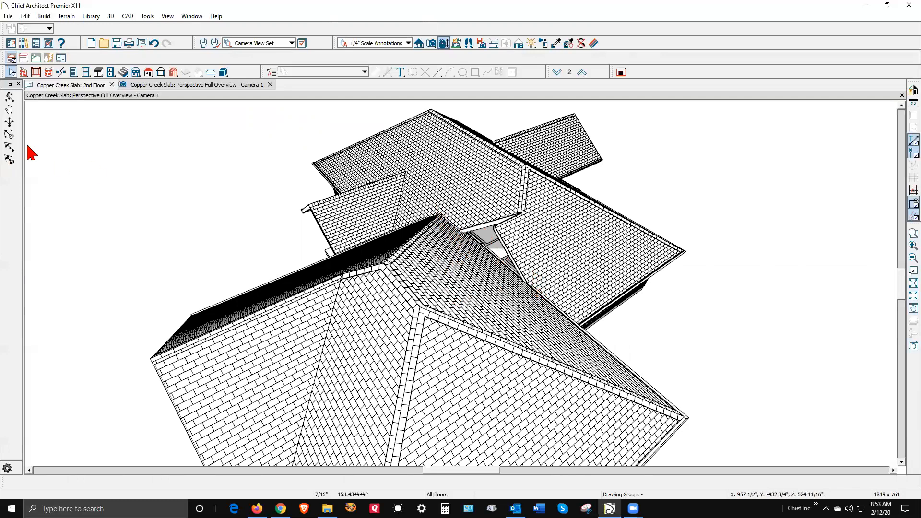
{"action": "left_click", "coordinate": [9, 96]}
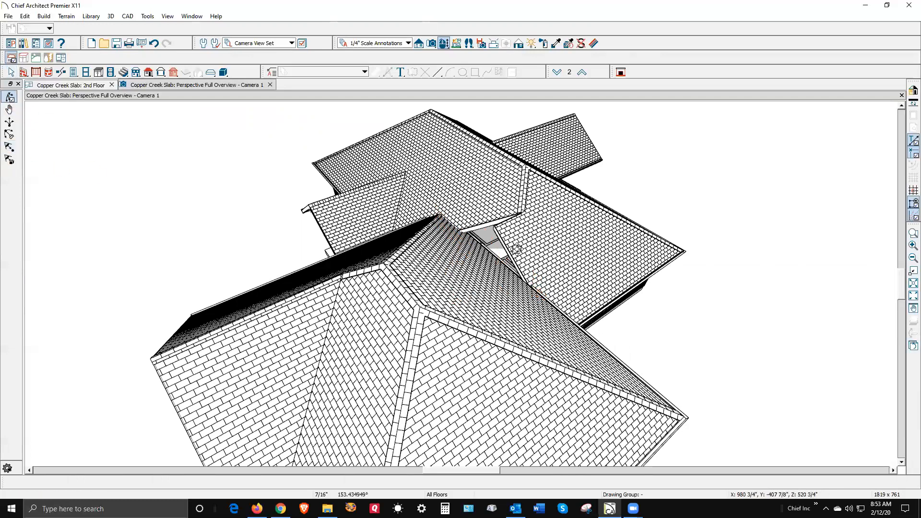
{"action": "key", "text": "space"}
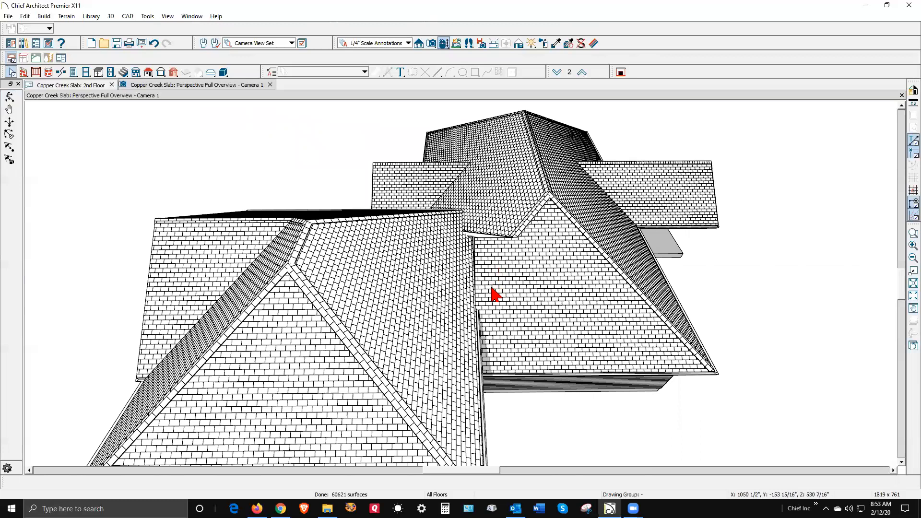
- Break the main-house roof plane's edge beside the garage near its lower end
{"action": "left_click", "coordinate": [503, 299]}
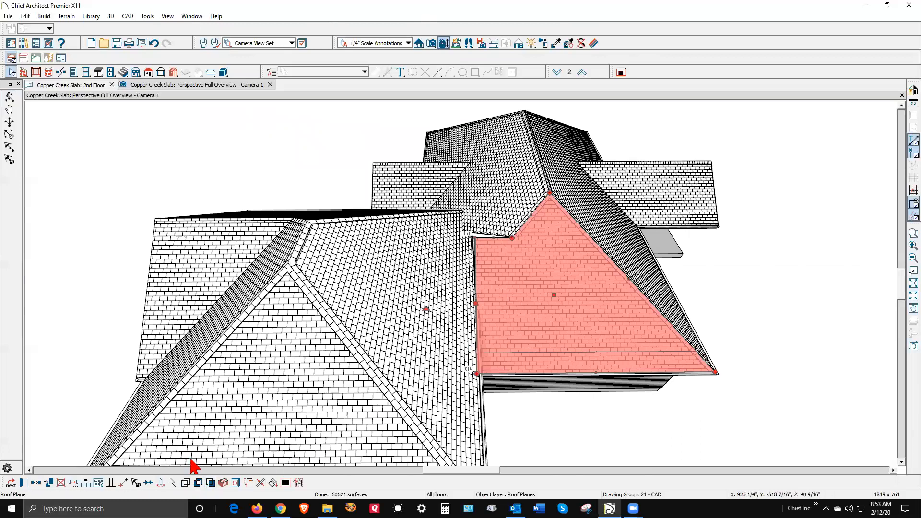
{"action": "left_click", "coordinate": [172, 483]}
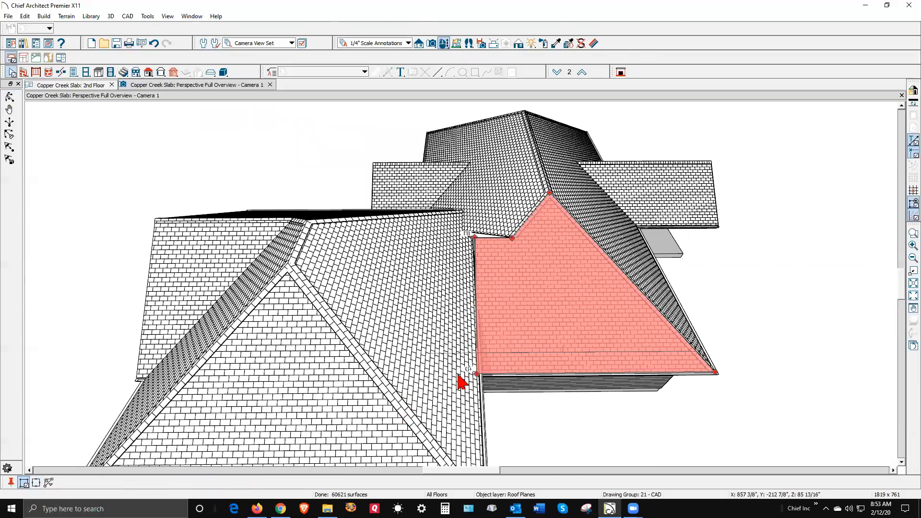
{"action": "left_click", "coordinate": [478, 345]}
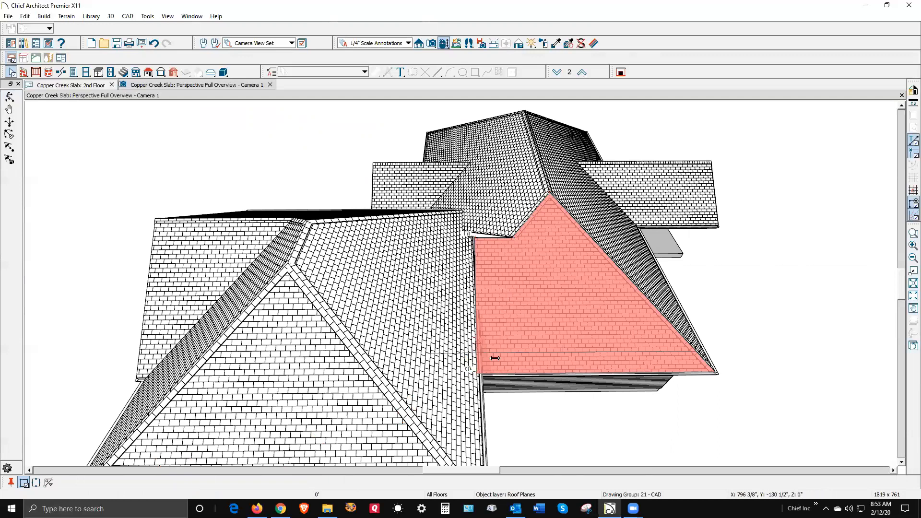
{"action": "left_click", "coordinate": [483, 354]}
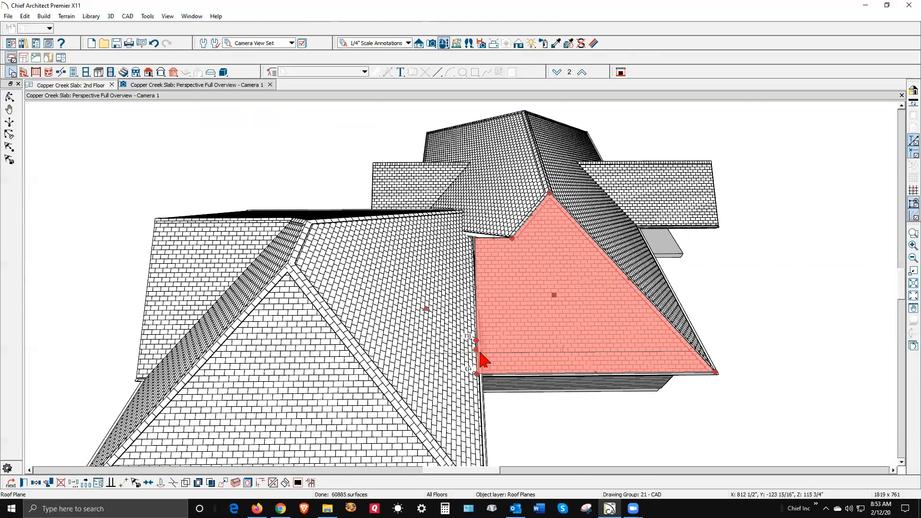
- Break the garage roof plane's eave edge where it runs alongside the main-house roof plane
{"action": "left_click", "coordinate": [427, 320]}
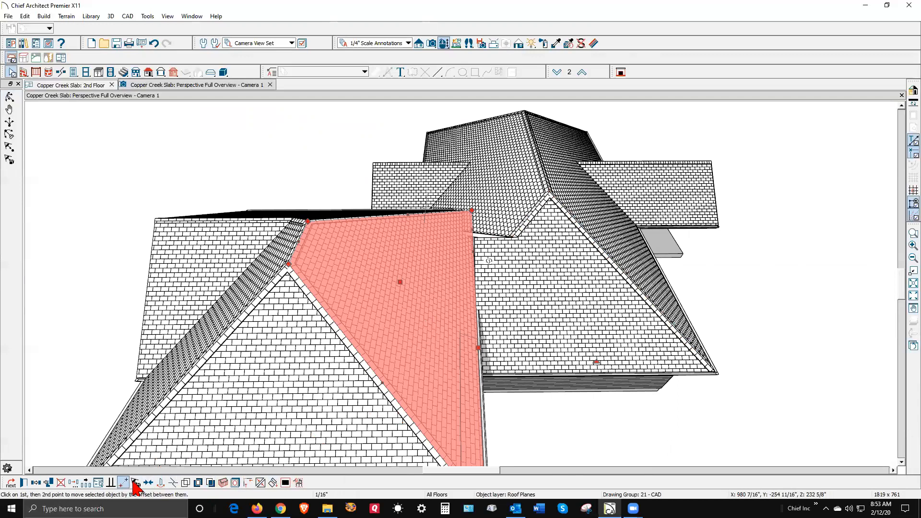
{"action": "left_click", "coordinate": [172, 482]}
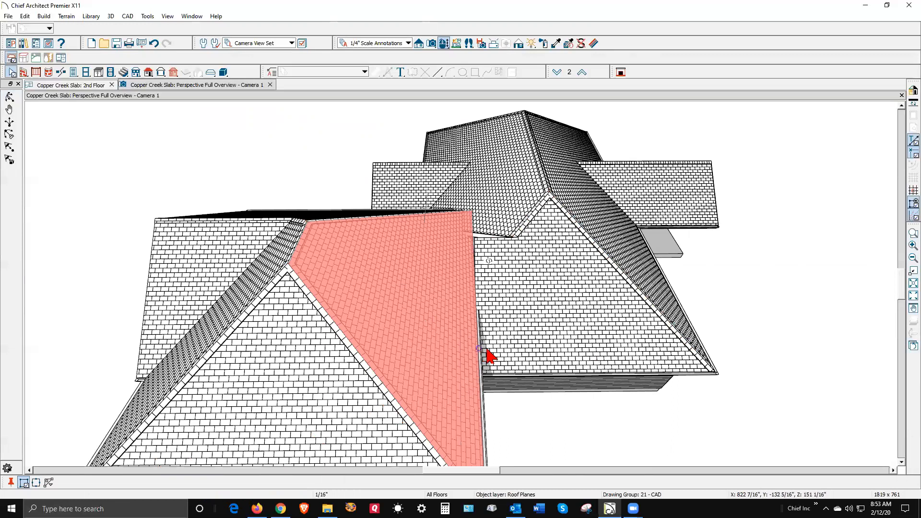
{"action": "left_click", "coordinate": [520, 326]}
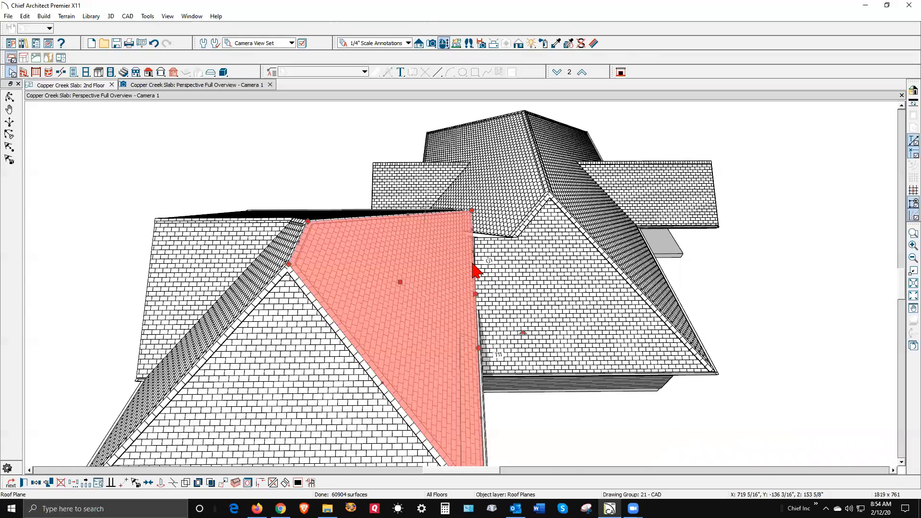
- Shift the break points on the garage roof plane's house-side edge up toward the ridge end
{"action": "scroll", "coordinate": [476, 242], "scroll_direction": "up", "scroll_amount": 5}
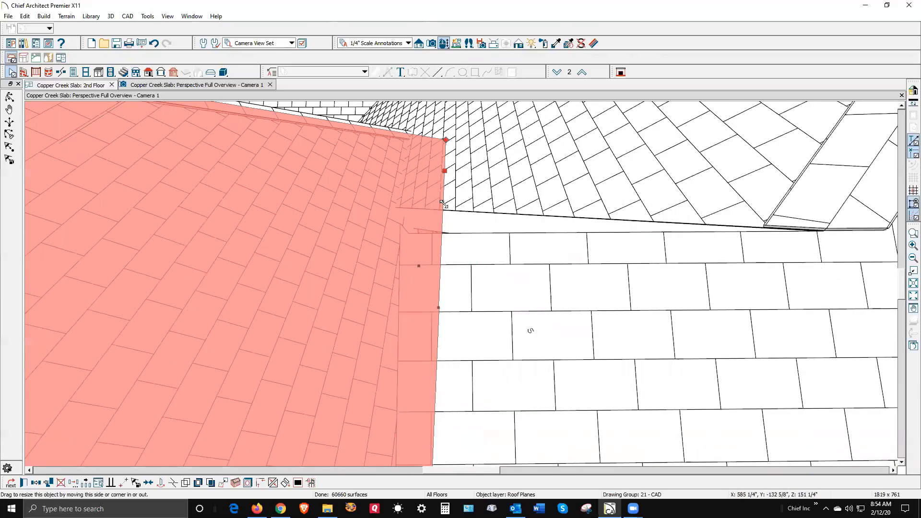
{"action": "left_click_drag", "start_coordinate": [441, 193], "coordinate": [442, 132]}
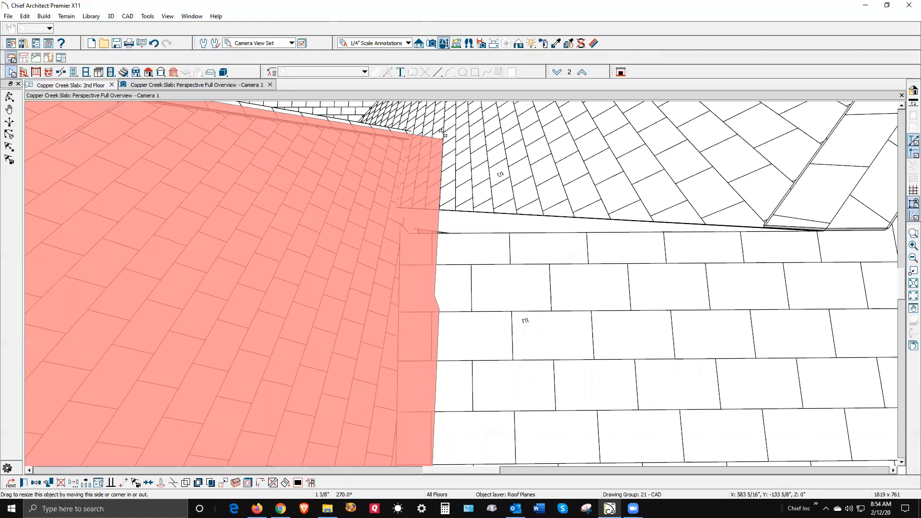
{"action": "left_click_drag", "start_coordinate": [445, 306], "coordinate": [438, 308]}
{"action": "left_click_drag", "start_coordinate": [437, 235], "coordinate": [442, 150]}
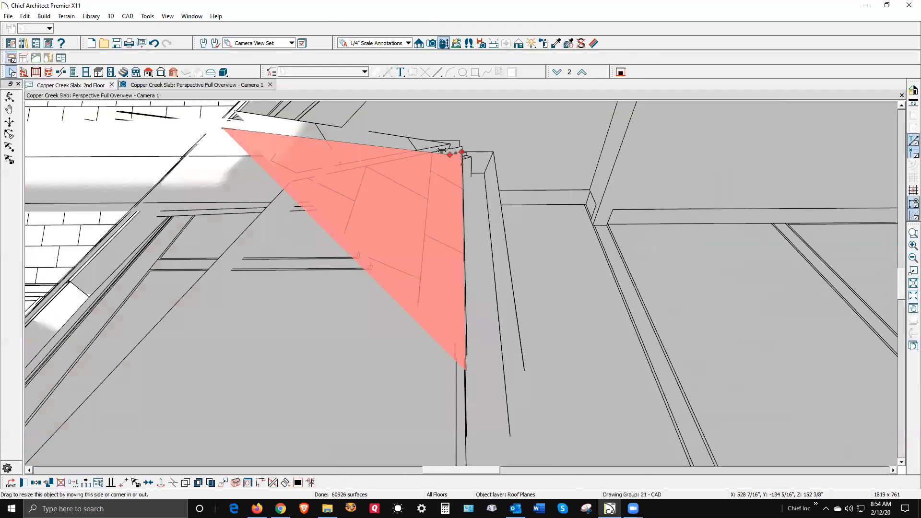
- Pull the garage roof plane's upper house-side corner back along the ridge to slope its edge beside the house roof
{"action": "scroll", "coordinate": [453, 153], "scroll_direction": "up", "scroll_amount": 2}
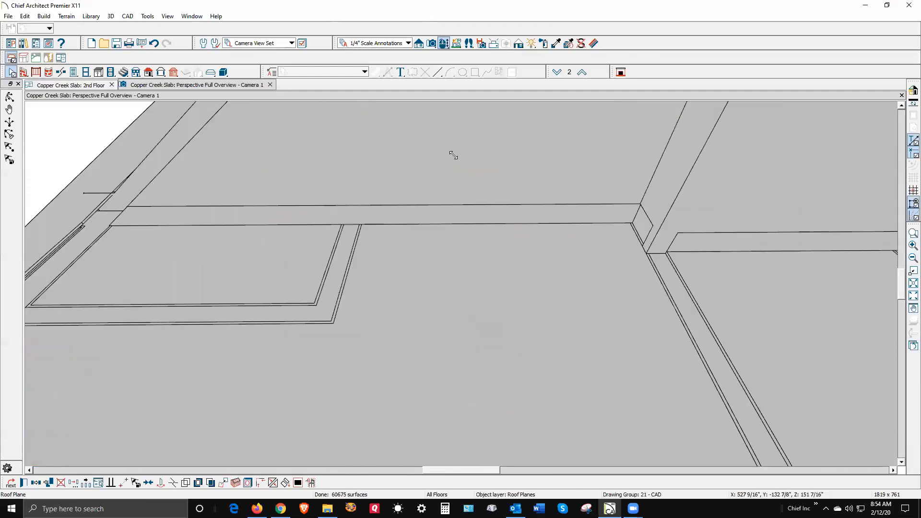
{"action": "scroll", "coordinate": [453, 155], "scroll_direction": "down", "scroll_amount": 3}
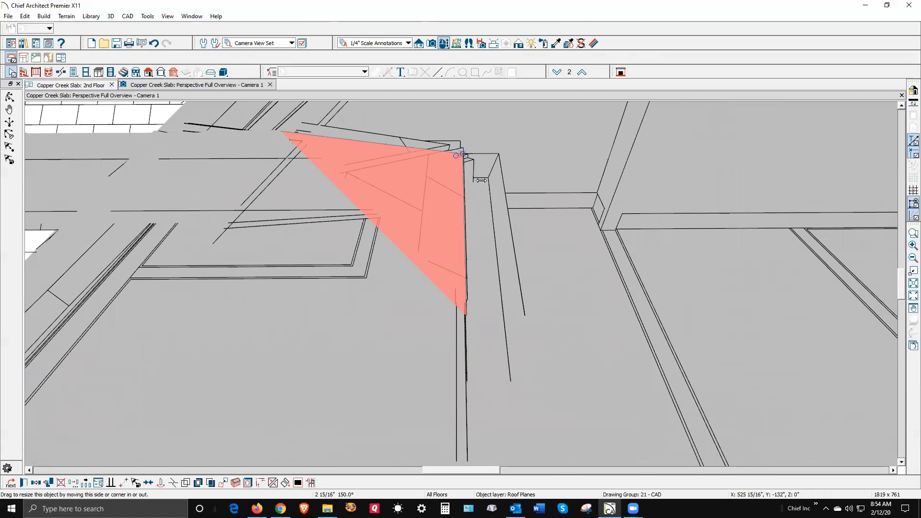
{"action": "scroll", "coordinate": [482, 181], "scroll_direction": "down", "scroll_amount": 3}
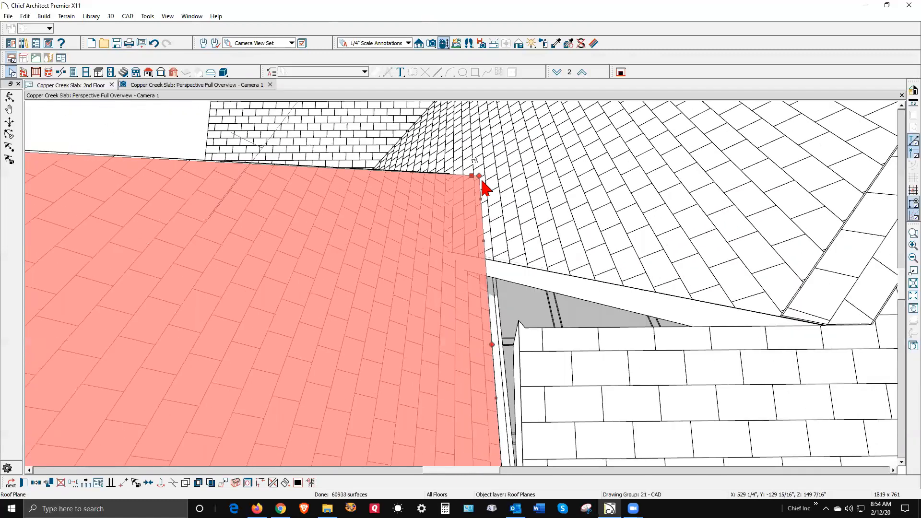
{"action": "scroll", "coordinate": [472, 251], "scroll_direction": "down", "scroll_amount": 1}
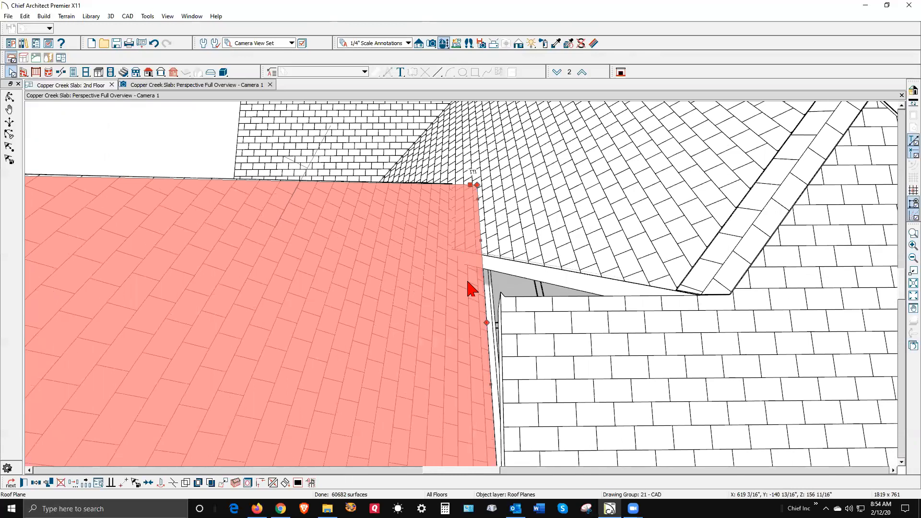
{"action": "left_click_drag", "start_coordinate": [478, 184], "coordinate": [362, 189]}
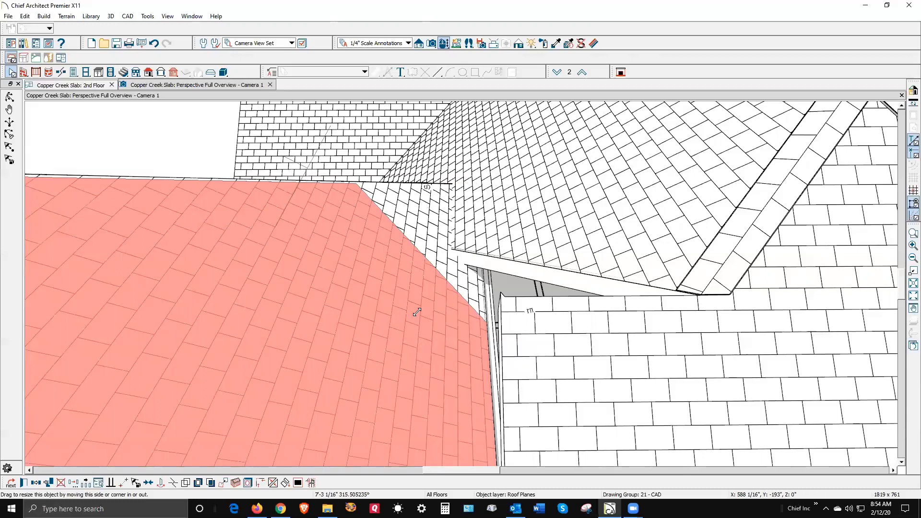
- Join the adjacent main-house roof plane to the garage roof plane along their sloping shared edge
{"action": "scroll", "coordinate": [418, 311], "scroll_direction": "down", "scroll_amount": 3}
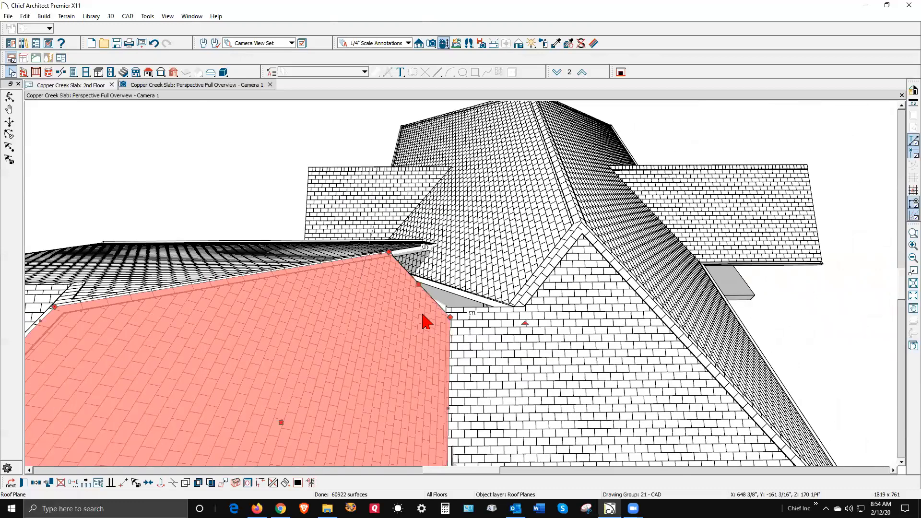
{"action": "scroll", "coordinate": [424, 322], "scroll_direction": "down", "scroll_amount": 3}
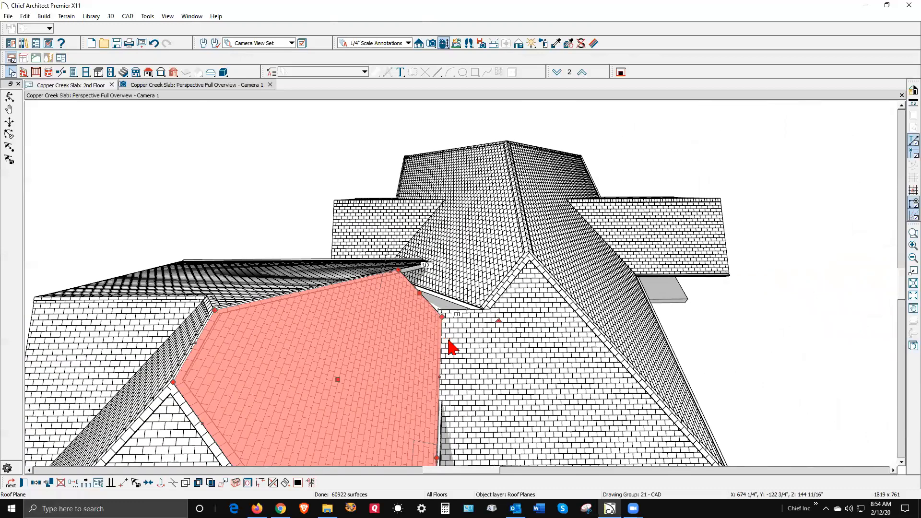
{"action": "left_click", "coordinate": [451, 345]}
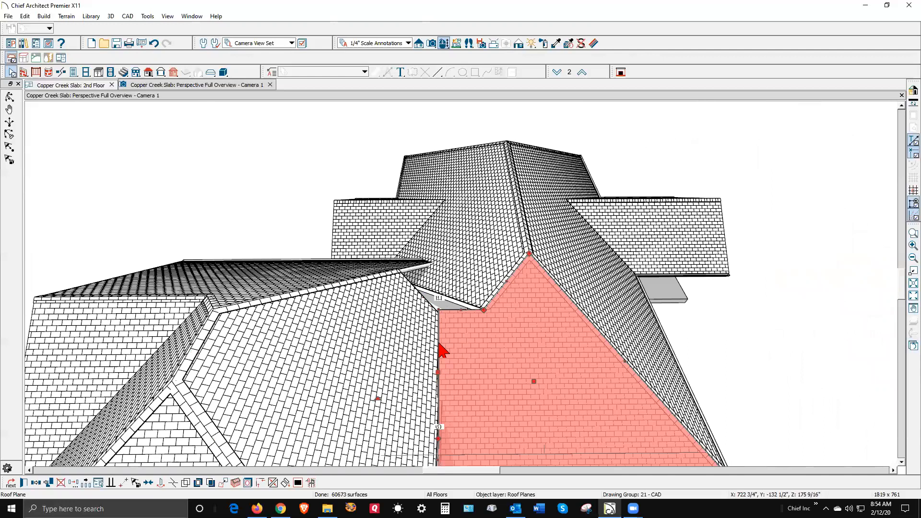
{"action": "left_click", "coordinate": [273, 483]}
{"action": "left_click", "coordinate": [379, 366]}
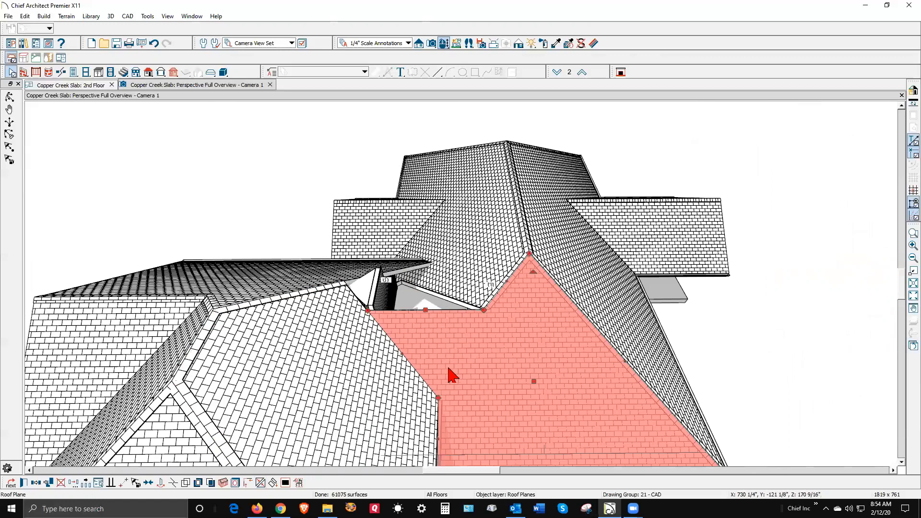
{"action": "key", "text": "Escape"}
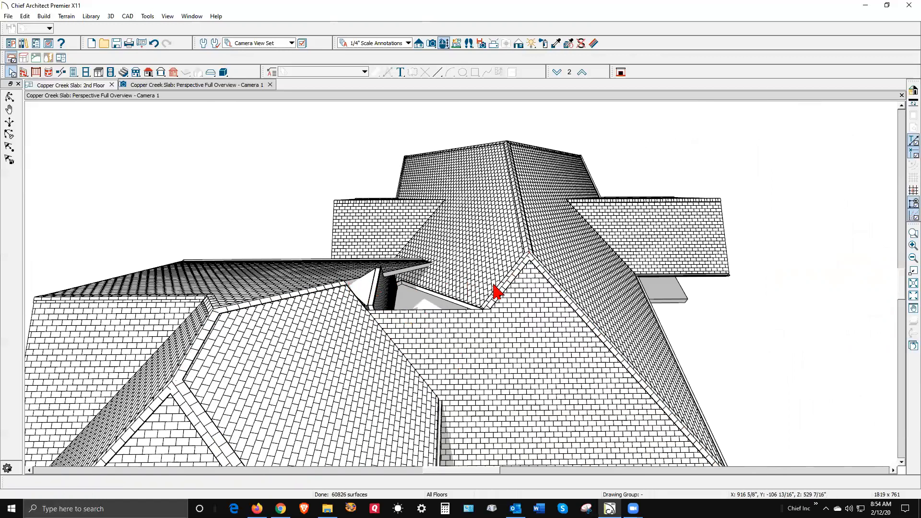
- Move the main-house roof plane's edge break to the corner where it meets the lower end of the upper house roof's edge
{"action": "scroll", "coordinate": [600, 139], "scroll_direction": "down", "scroll_amount": 2}
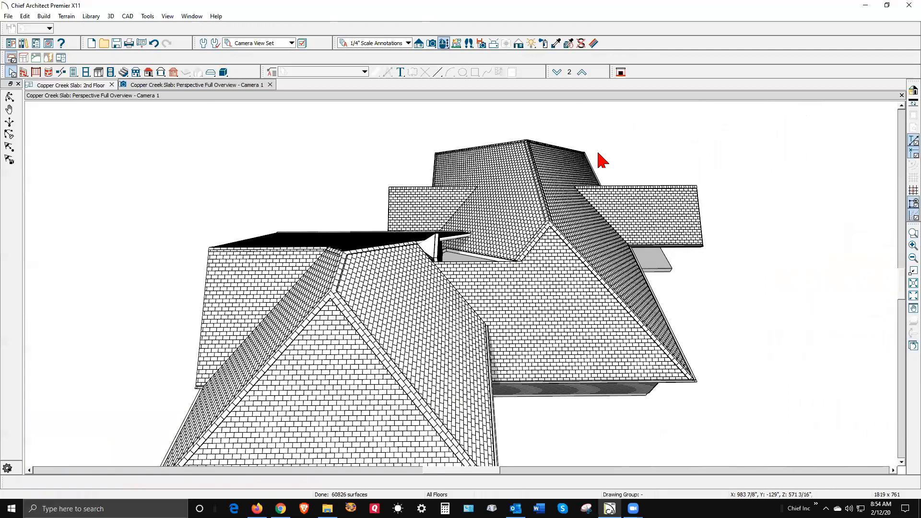
{"action": "left_click", "coordinate": [10, 98]}
{"action": "left_click_drag", "start_coordinate": [357, 305], "coordinate": [335, 311]}
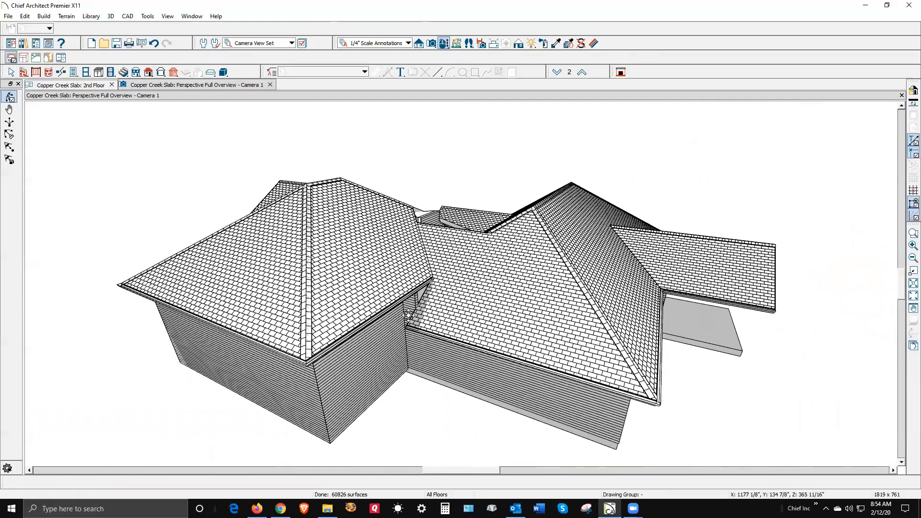
{"action": "left_click_drag", "start_coordinate": [341, 288], "coordinate": [486, 255]}
{"action": "scroll", "coordinate": [463, 216], "scroll_direction": "up", "scroll_amount": 3}
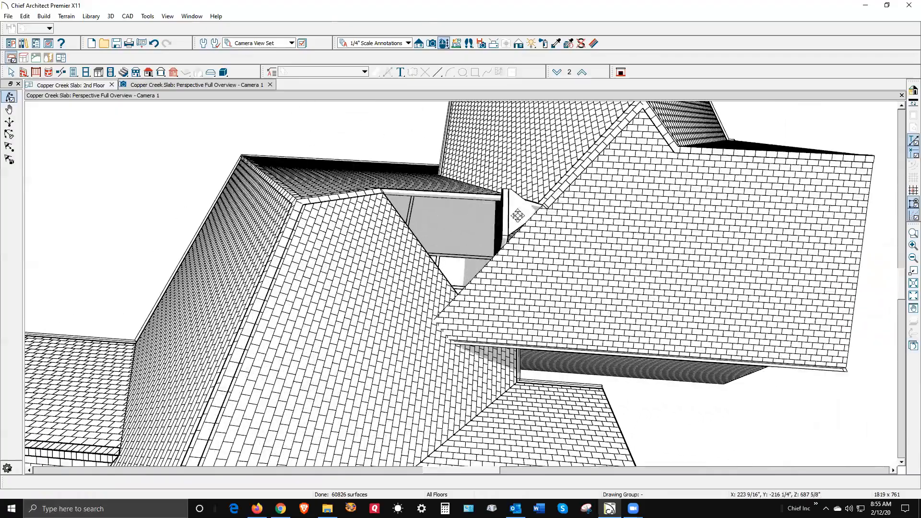
{"action": "key", "text": "space"}
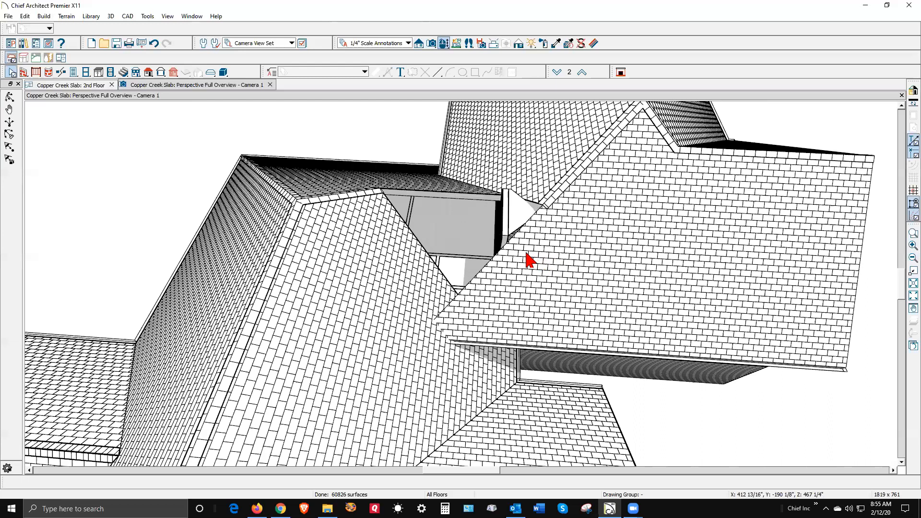
{"action": "left_click", "coordinate": [529, 260]}
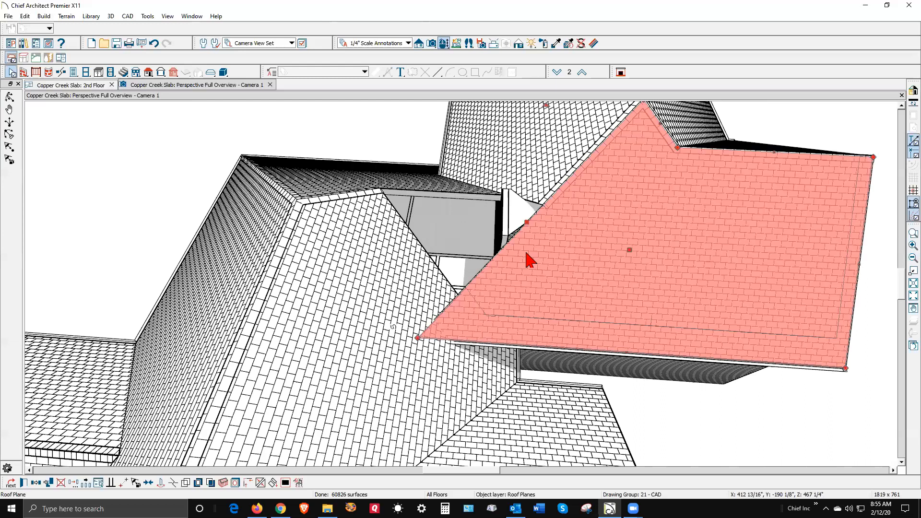
{"action": "left_click", "coordinate": [174, 483]}
{"action": "left_click", "coordinate": [545, 206]}
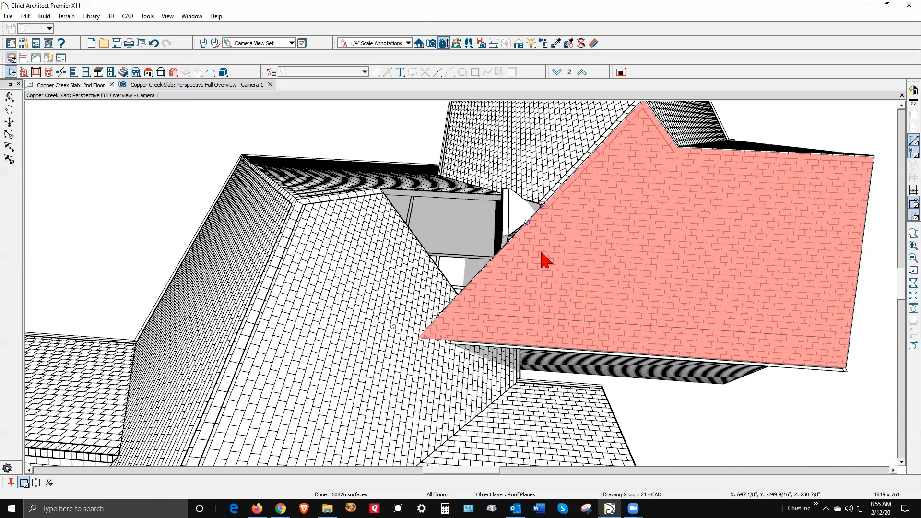
{"action": "left_click", "coordinate": [526, 266]}
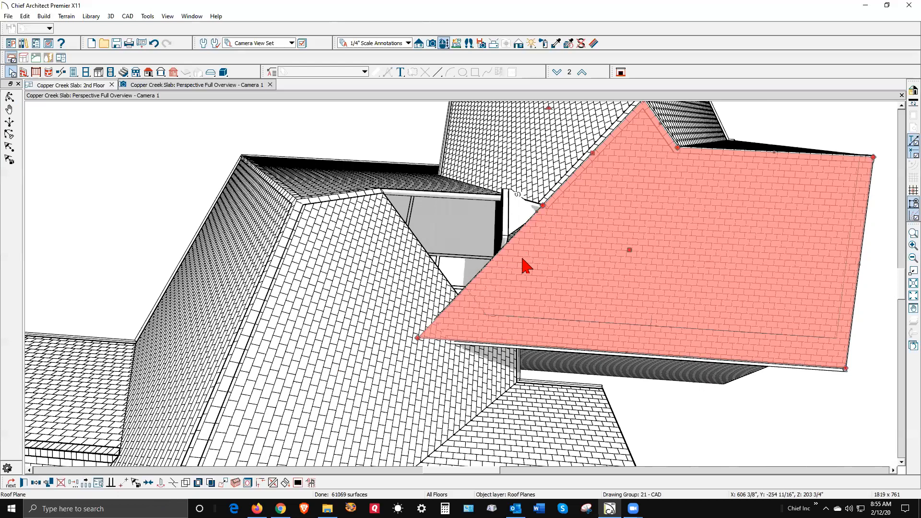
- Break the house roof plane's edge beside the opening and pull the new corner over the gap toward the garage ridge
{"action": "left_click", "coordinate": [173, 482]}
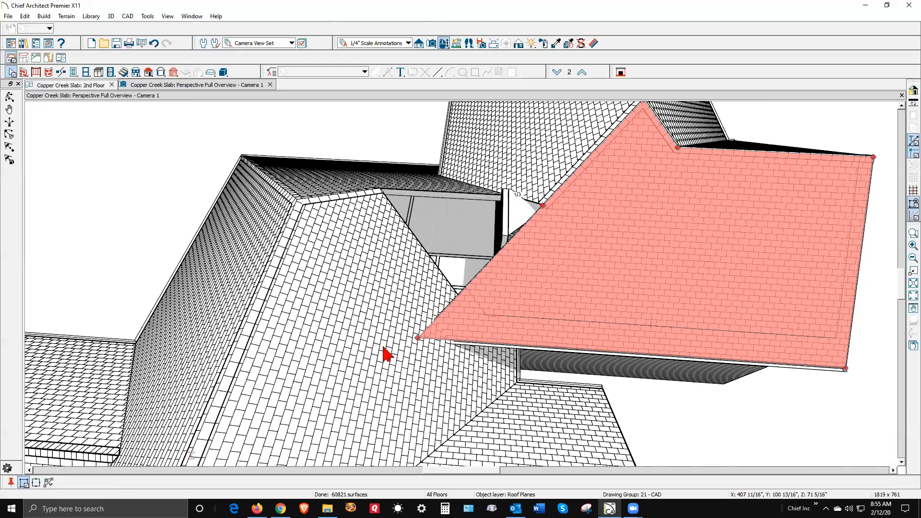
{"action": "left_click", "coordinate": [501, 247]}
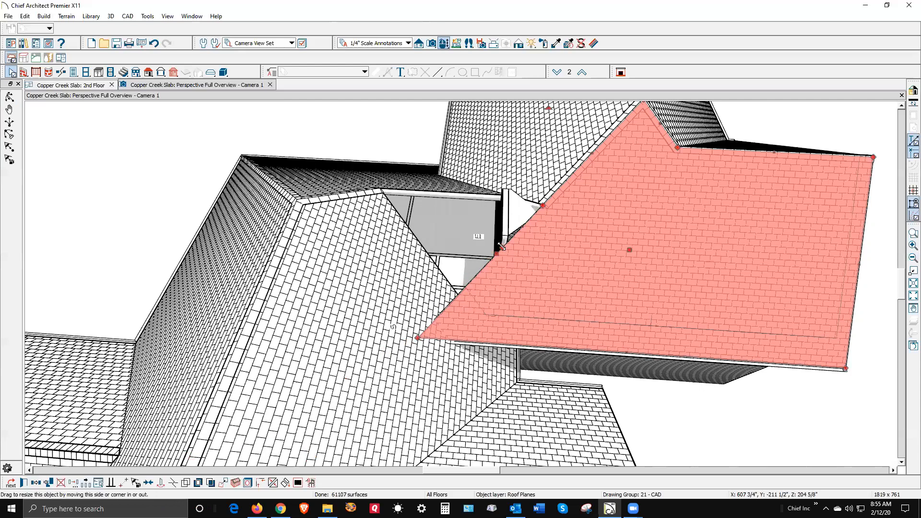
{"action": "left_click_drag", "start_coordinate": [427, 217], "coordinate": [448, 202]}
- Join the roof plane on the far side of the garage ridge to the extended house roof plane's top edge
{"action": "right_click", "coordinate": [466, 192]}
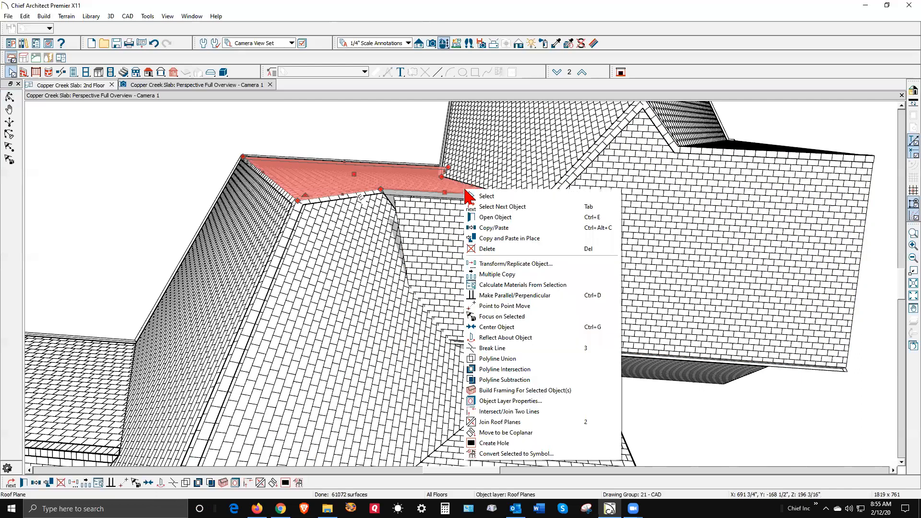
{"action": "left_click", "coordinate": [499, 422]}
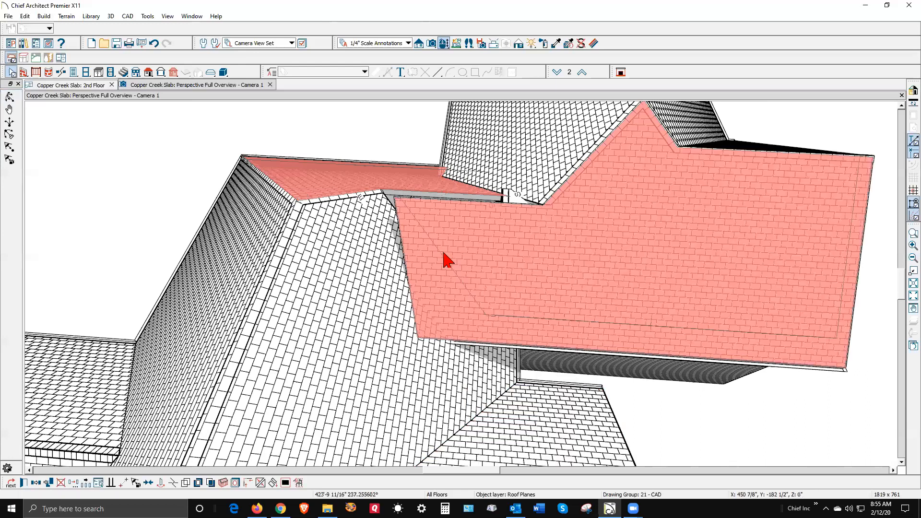
{"action": "left_click", "coordinate": [451, 204]}
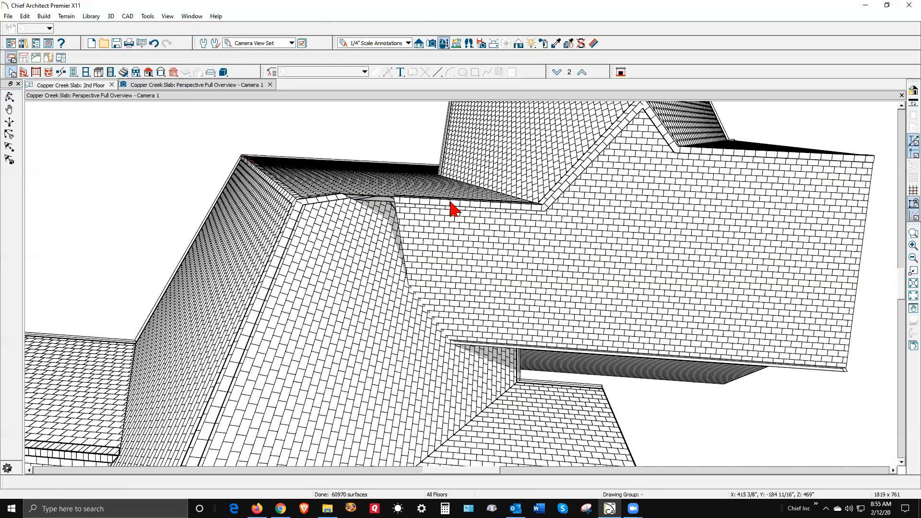
{"action": "left_click", "coordinate": [382, 257]}
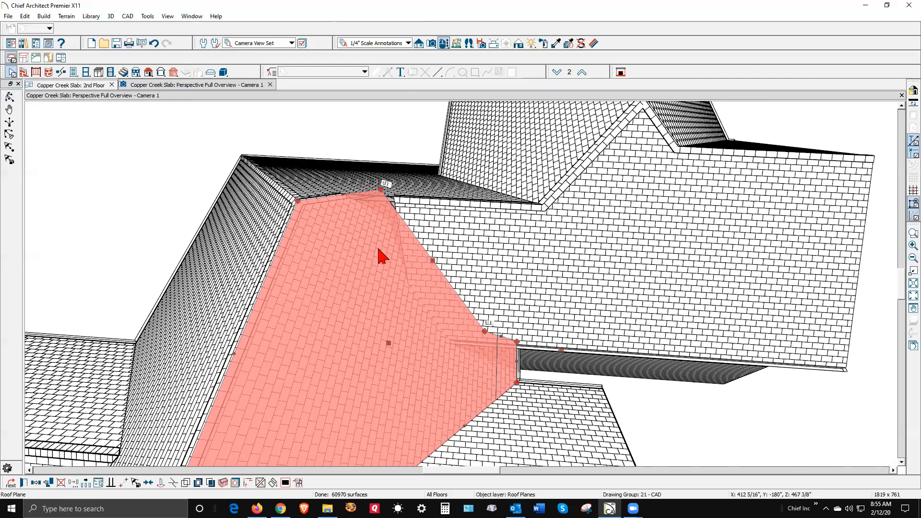
{"action": "key", "text": "Escape"}
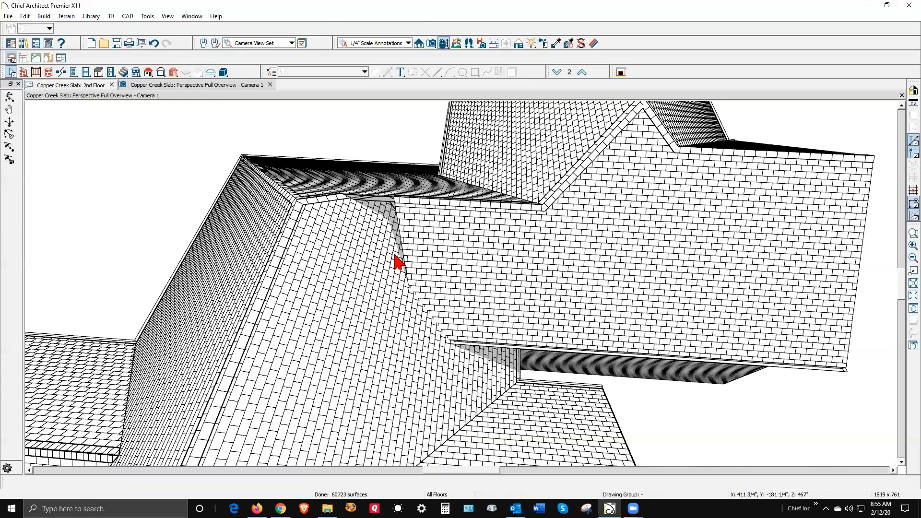
- Join the extended house roof plane's free side edge to the near garage roof plane, forming a valley
{"action": "right_click", "coordinate": [408, 235]}
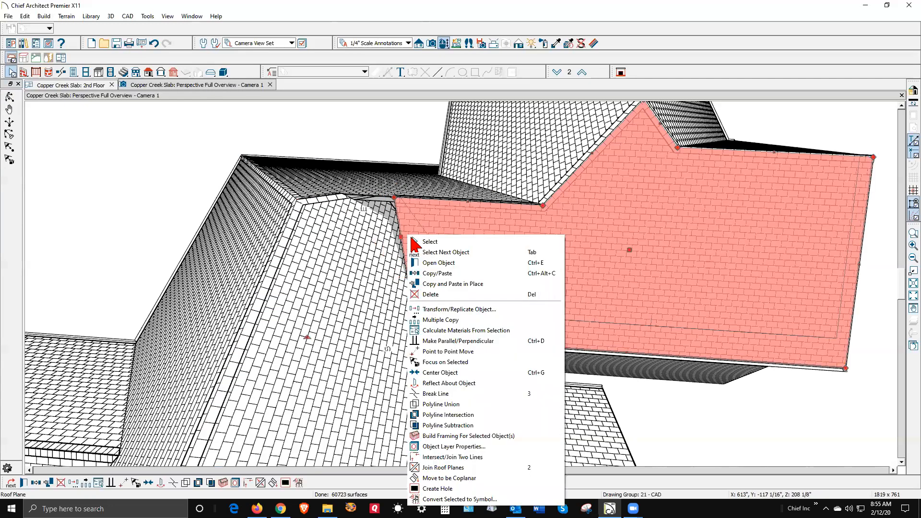
{"action": "left_click", "coordinate": [451, 242]}
{"action": "left_click", "coordinate": [246, 482]}
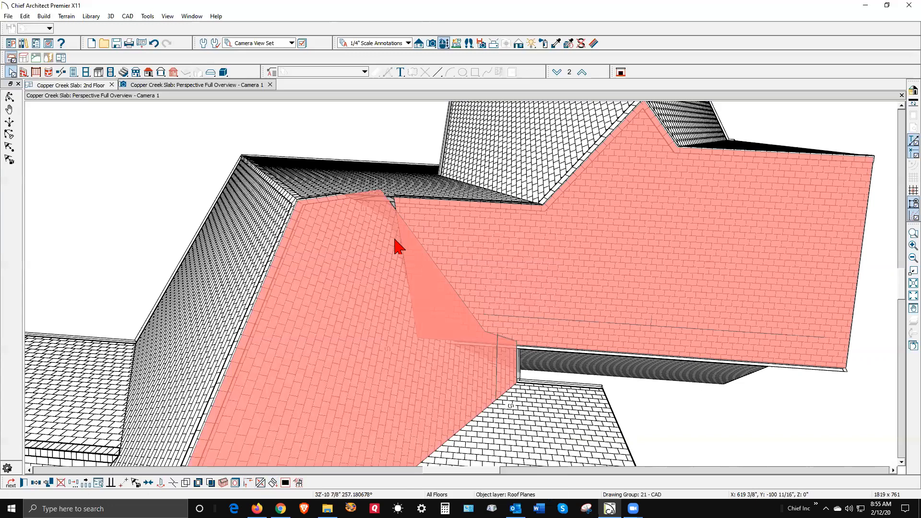
{"action": "left_click", "coordinate": [398, 246]}
{"action": "key", "text": "Escape"}
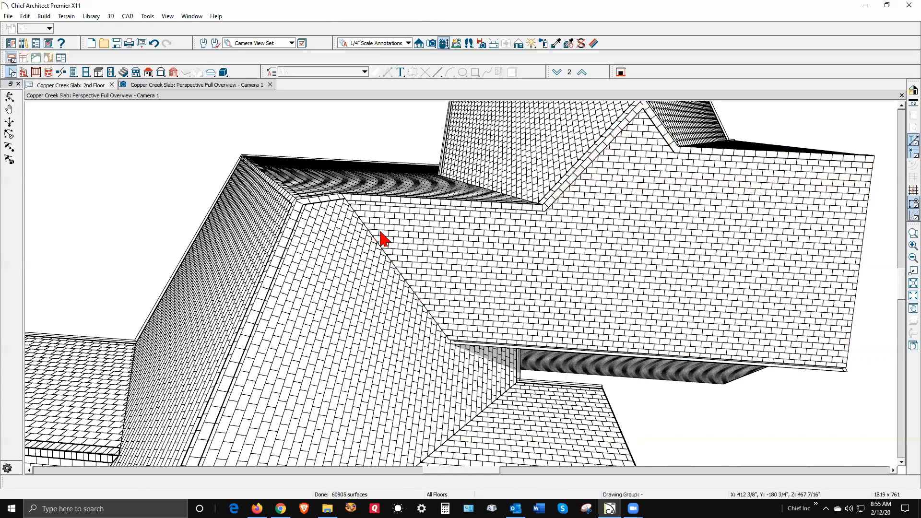
- Return to the second-floor plan and create a backclipped cross section looking along the stairwell
{"action": "scroll", "coordinate": [247, 180], "scroll_direction": "down", "scroll_amount": 2}
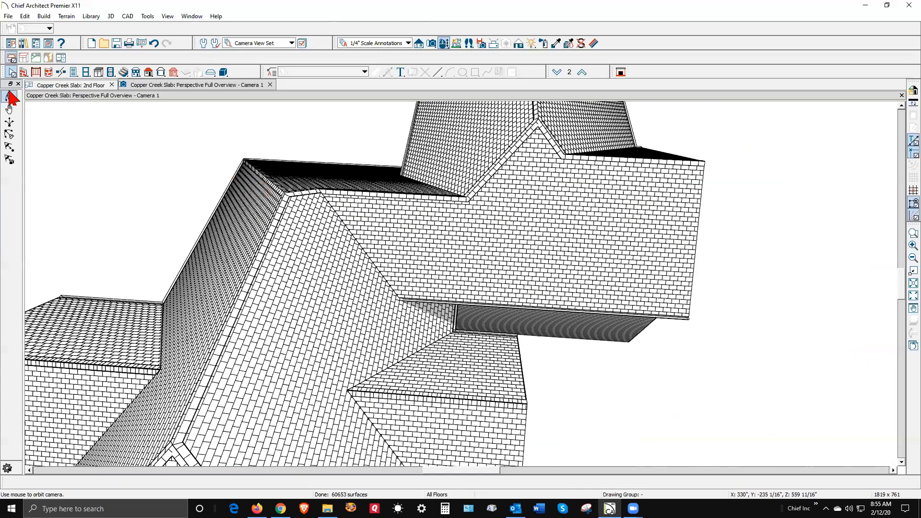
{"action": "left_click_drag", "start_coordinate": [288, 167], "coordinate": [363, 227]}
{"action": "scroll", "coordinate": [376, 227], "scroll_direction": "down", "scroll_amount": 3}
{"action": "left_click_drag", "start_coordinate": [514, 229], "coordinate": [459, 243]}
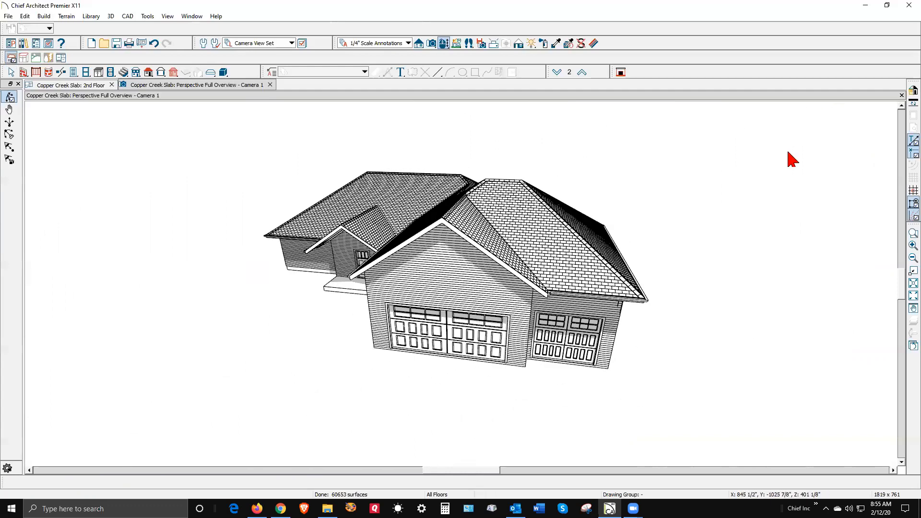
{"action": "key", "text": "ctrl+Tab"}
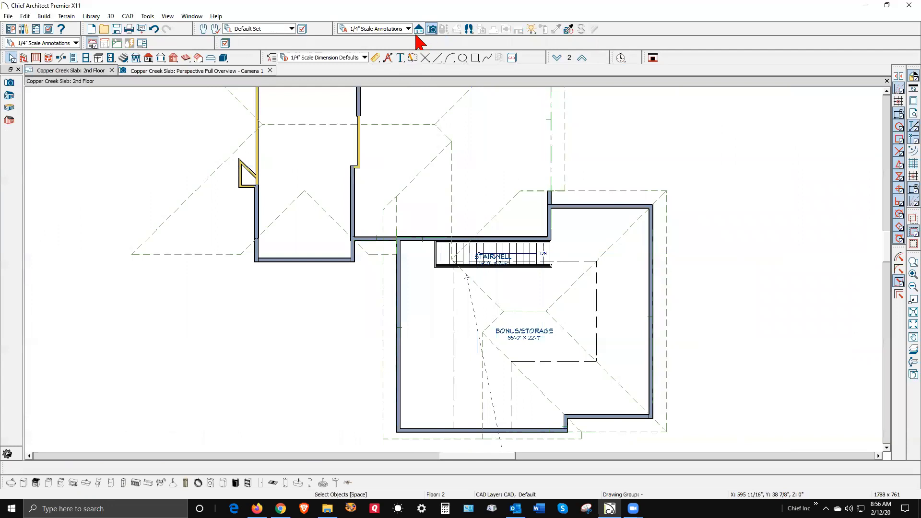
{"action": "left_click", "coordinate": [9, 95]}
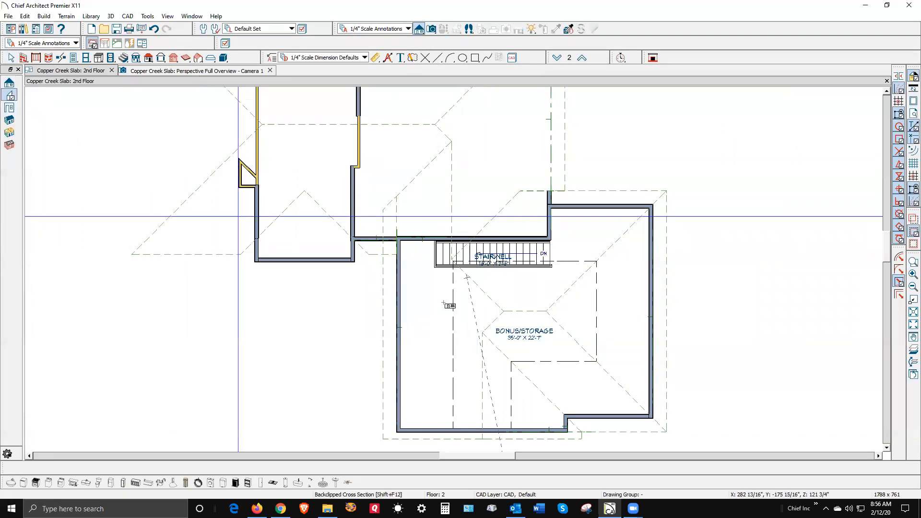
{"action": "left_click_drag", "start_coordinate": [465, 255], "coordinate": [546, 259]}
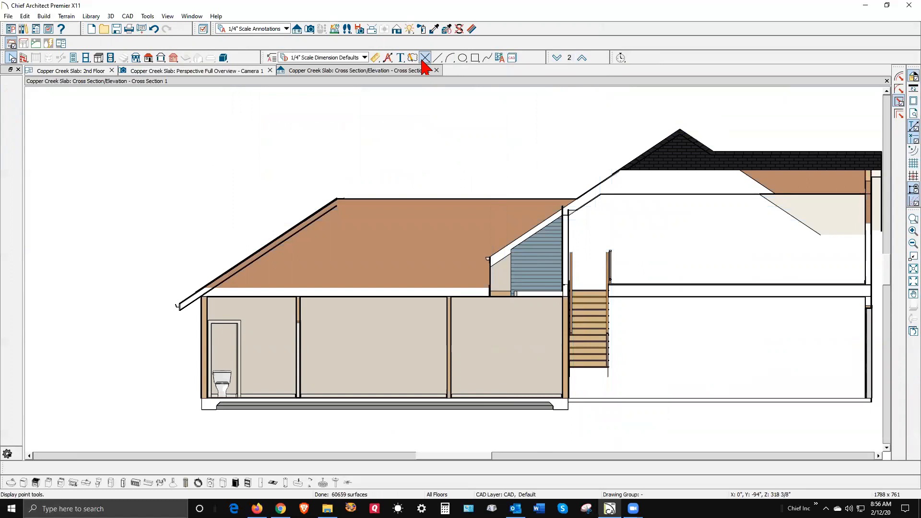
- Check the stairwell headroom with a temporary horizontal CAD line at the top of the stairs, raised 80", and delete the line
{"action": "left_click", "coordinate": [437, 58]}
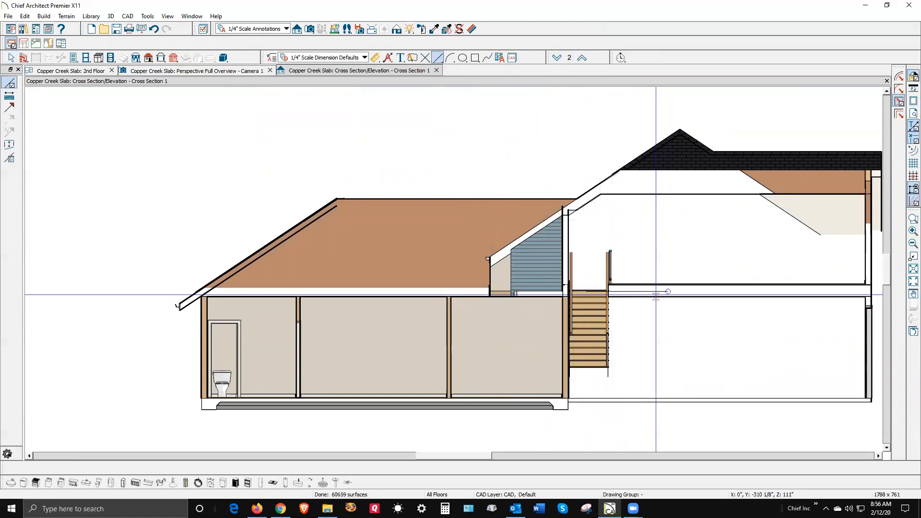
{"action": "left_click", "coordinate": [656, 292]}
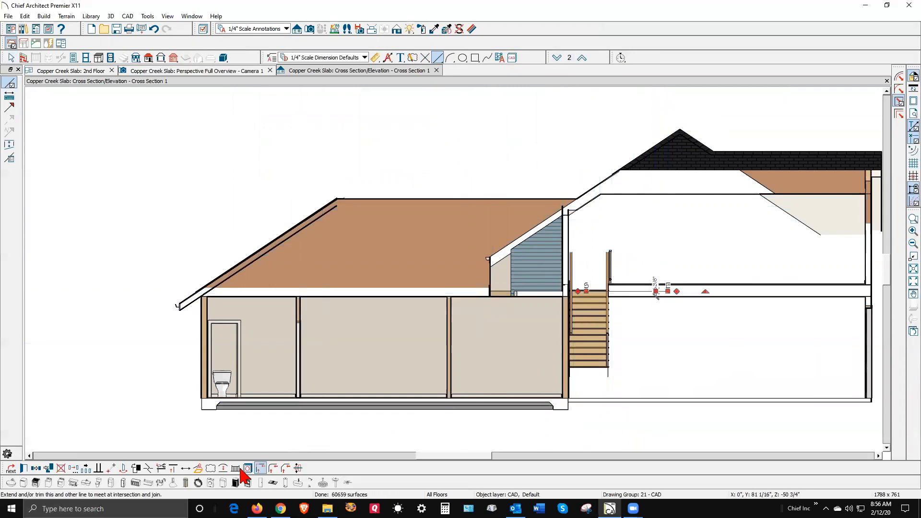
{"action": "left_click", "coordinate": [74, 467]}
{"action": "left_click", "coordinate": [568, 160]}
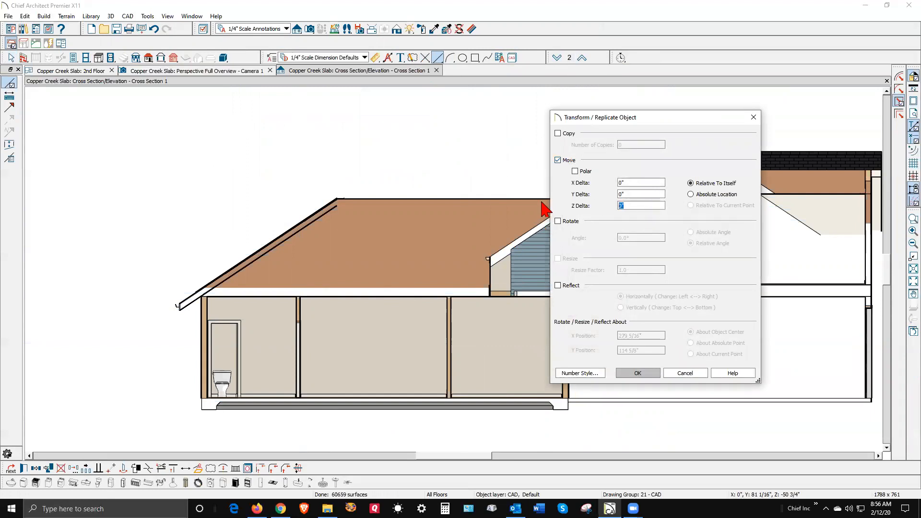
{"action": "left_click", "coordinate": [637, 374]}
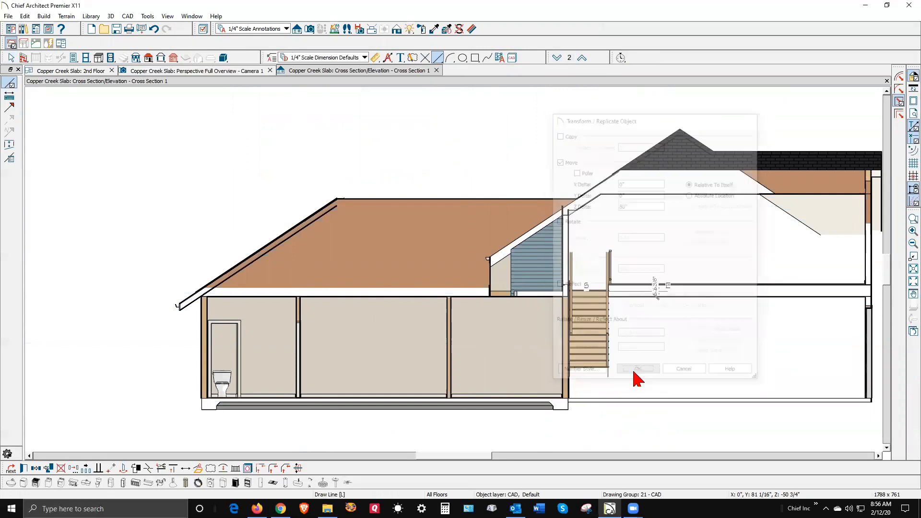
{"action": "key", "text": "Escape"}
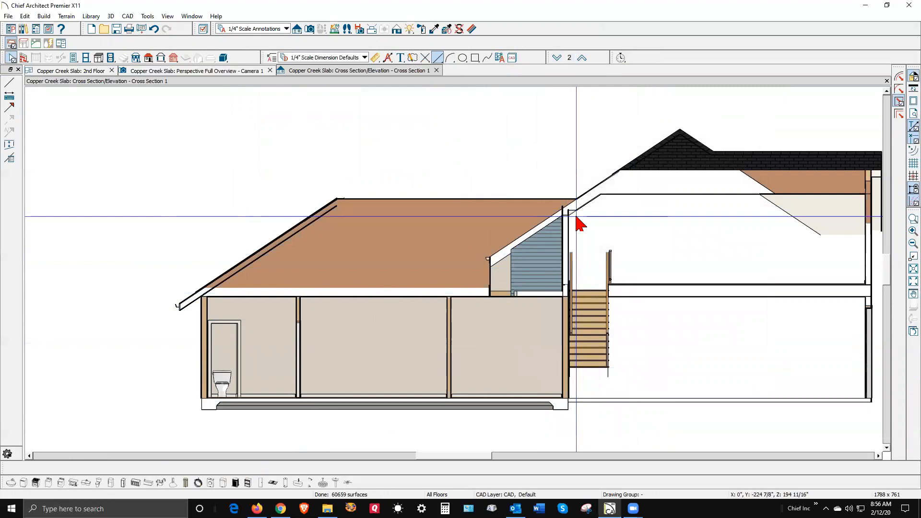
{"action": "left_click", "coordinate": [611, 218]}
{"action": "key", "text": "Delete"}
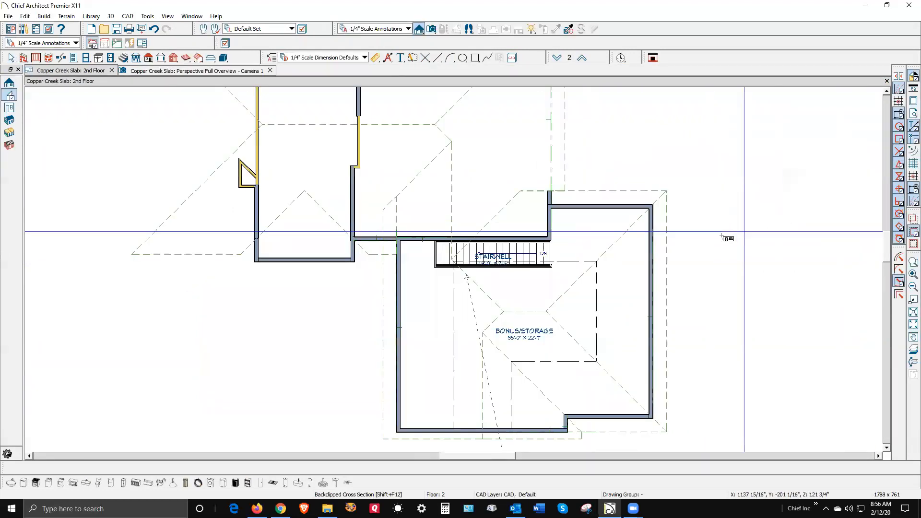
- Draw an interior wall through the second-floor bonus room, rear wall to front wall, about 6'-10" from the garage's outer side wall
{"action": "scroll", "coordinate": [666, 154], "scroll_direction": "down", "scroll_amount": 2}
{"action": "key", "text": "space"}
{"action": "scroll", "coordinate": [571, 305], "scroll_direction": "up", "scroll_amount": 1}
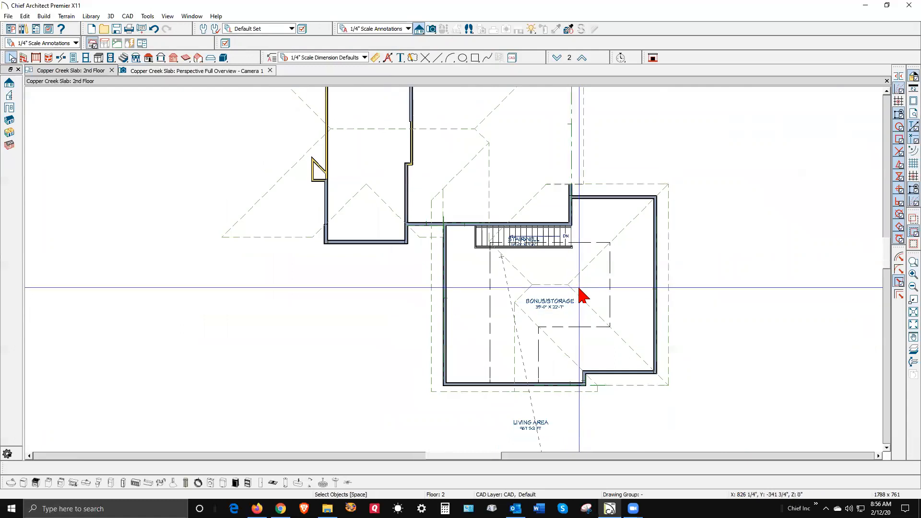
{"action": "scroll", "coordinate": [581, 294], "scroll_direction": "up", "scroll_amount": 1}
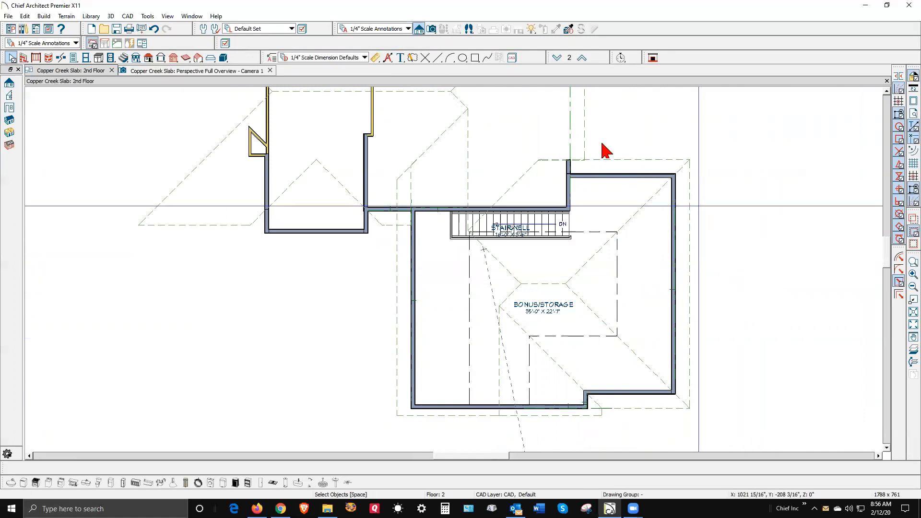
{"action": "left_click", "coordinate": [557, 58]}
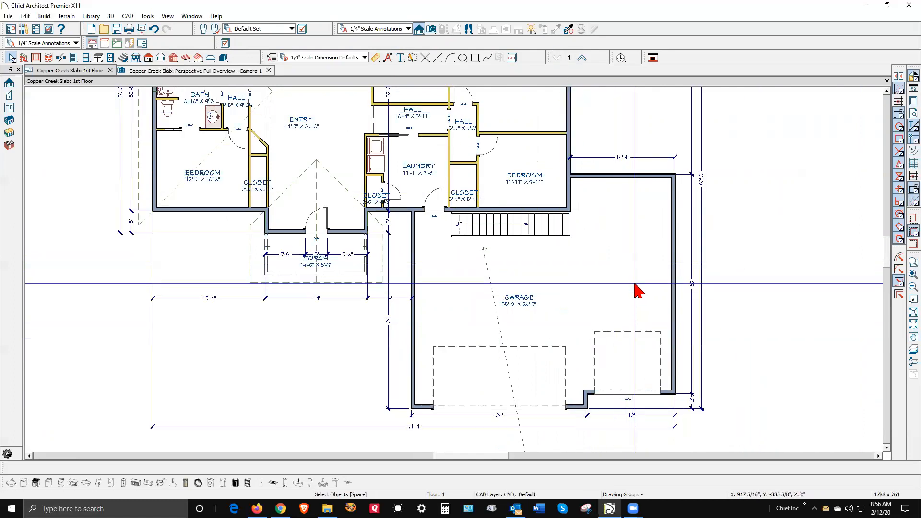
{"action": "left_click", "coordinate": [582, 58]}
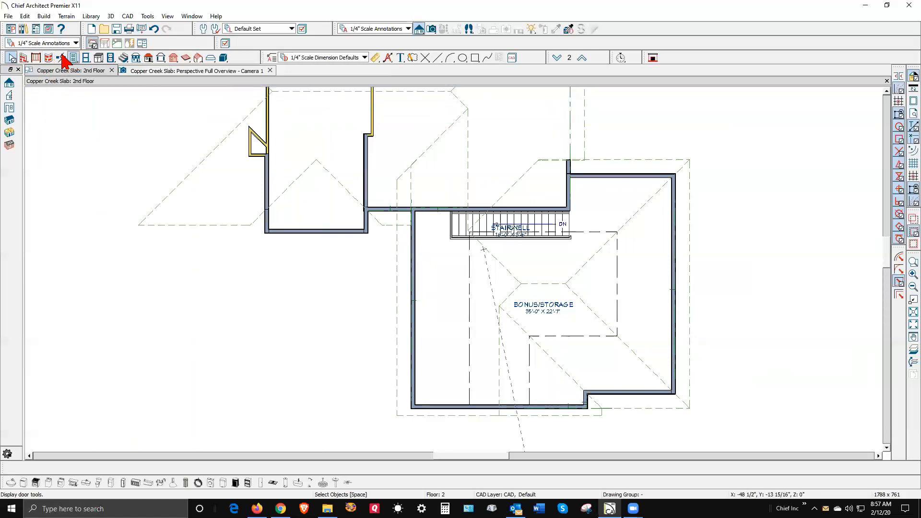
{"action": "left_click", "coordinate": [23, 58]}
{"action": "left_click", "coordinate": [11, 96]}
{"action": "left_click_drag", "start_coordinate": [618, 175], "coordinate": [628, 389]}
{"action": "key", "text": "space"}
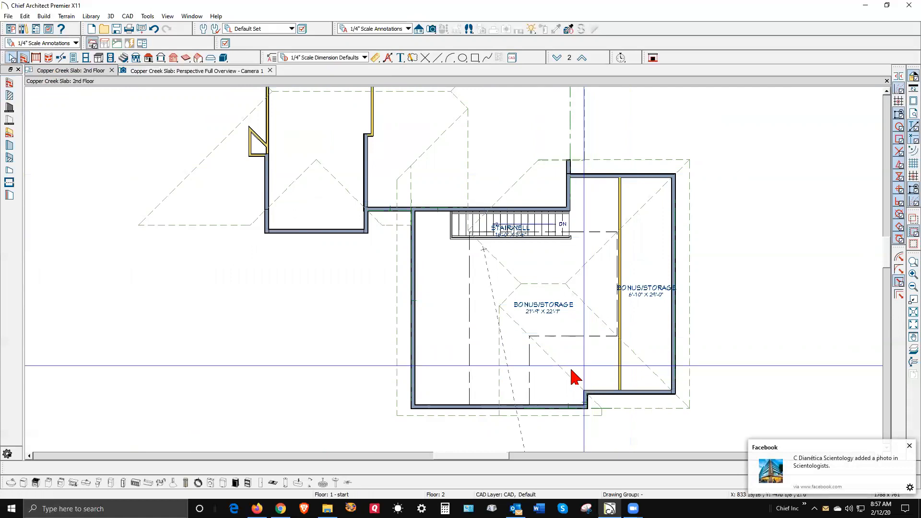
- Nudge the new interior wall onto the dashed ceiling break line, 7'-2 1/4" from the outer side wall
{"action": "left_click", "coordinate": [620, 365]}
{"action": "key", "text": "Left"}
{"action": "key", "text": "Left"}
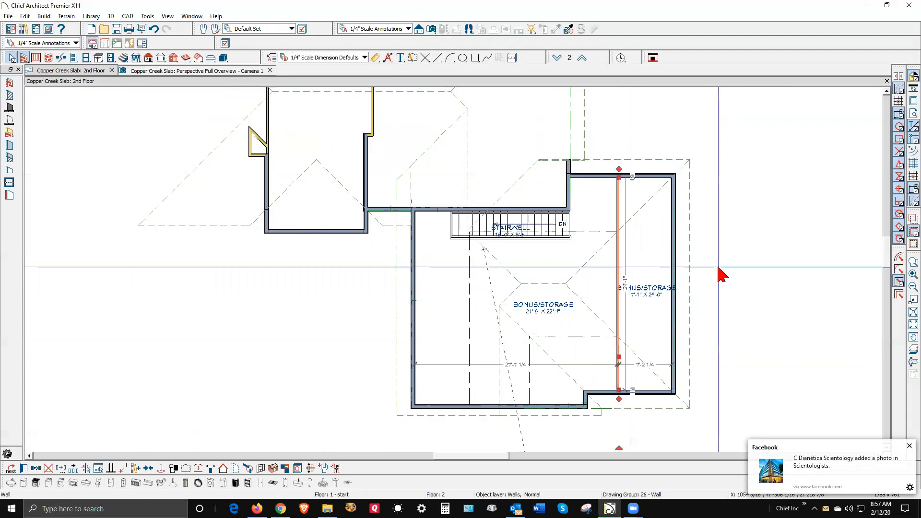
{"action": "key", "text": "Escape"}
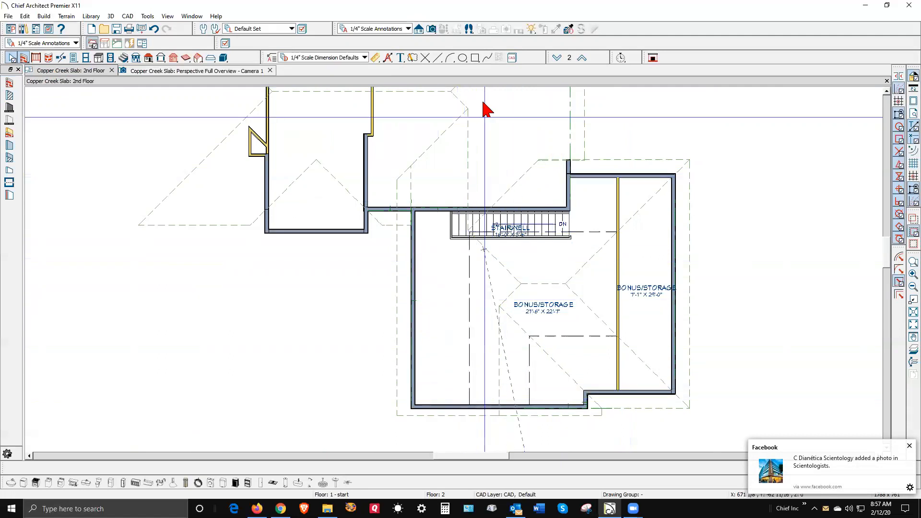
- Create a full camera view inside the bonus room, examine its sloped ceilings and stair railing, and close the view
{"action": "left_click", "coordinate": [431, 29]}
{"action": "left_click_drag", "start_coordinate": [595, 256], "coordinate": [523, 329]}
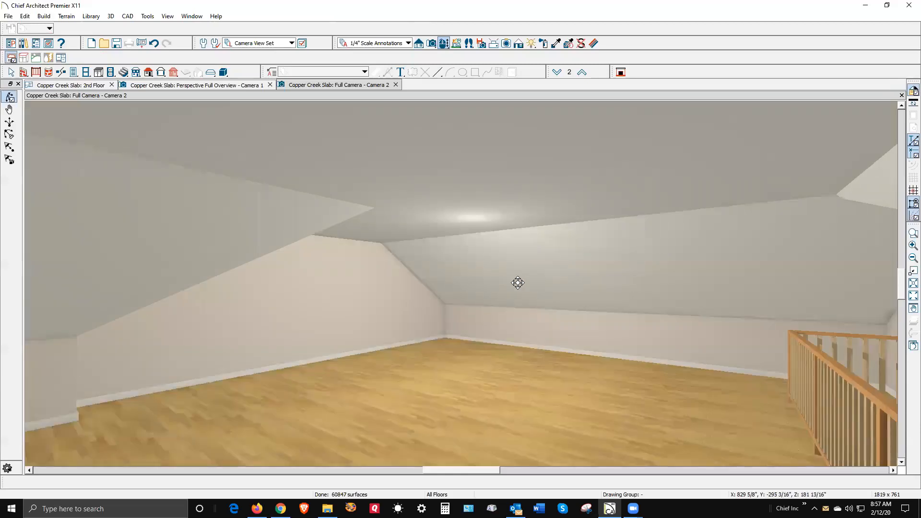
{"action": "left_click_drag", "start_coordinate": [518, 282], "coordinate": [463, 288]}
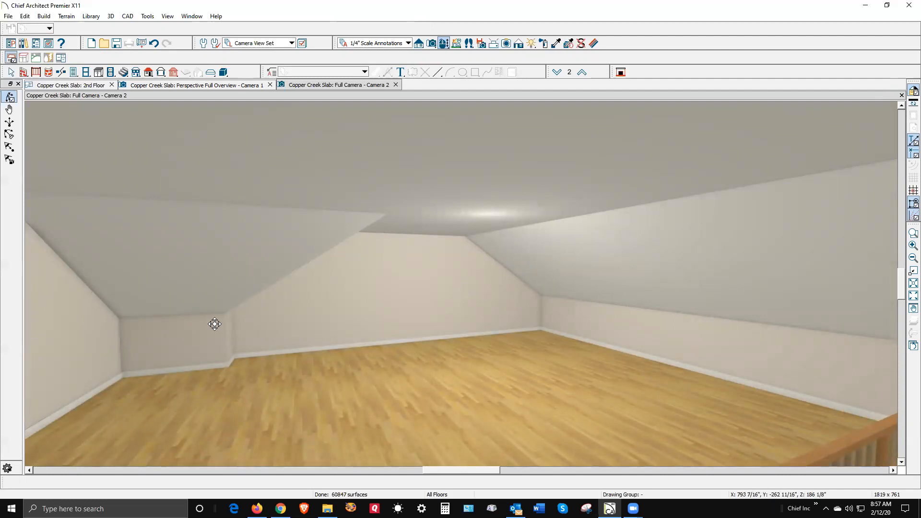
{"action": "left_click_drag", "start_coordinate": [473, 249], "coordinate": [1, 320]}
{"action": "left_click_drag", "start_coordinate": [537, 331], "coordinate": [564, 341]}
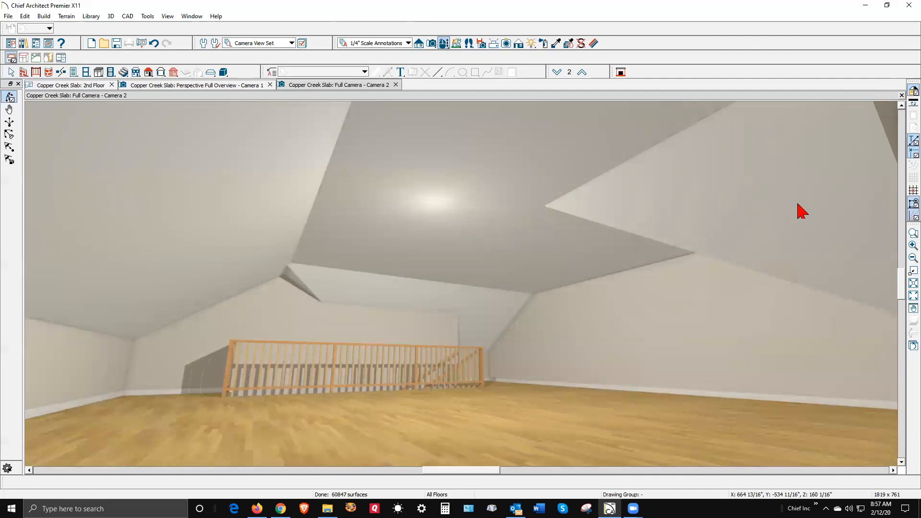
{"action": "key", "text": "ctrl+w"}
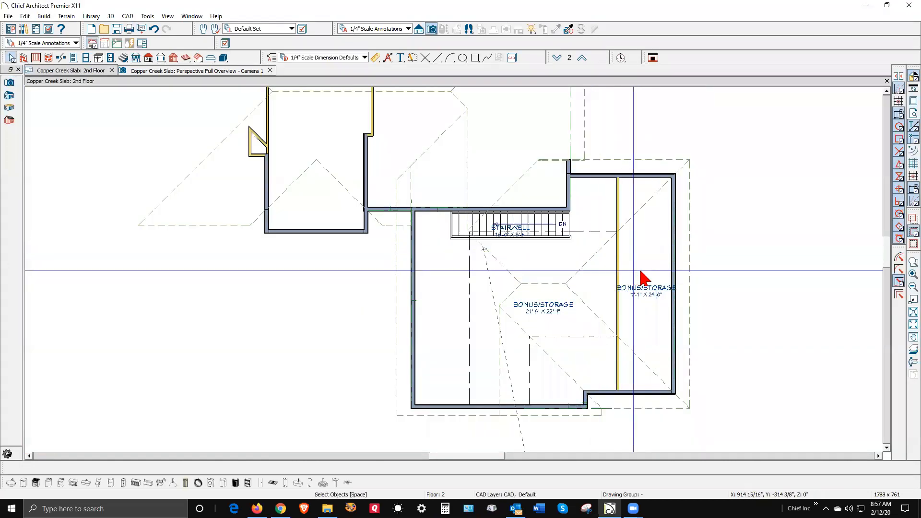
- Set the room type of the narrow space between the new wall and the outer wall to Attic
{"action": "right_click", "coordinate": [652, 330]}
{"action": "left_click", "coordinate": [662, 351]}
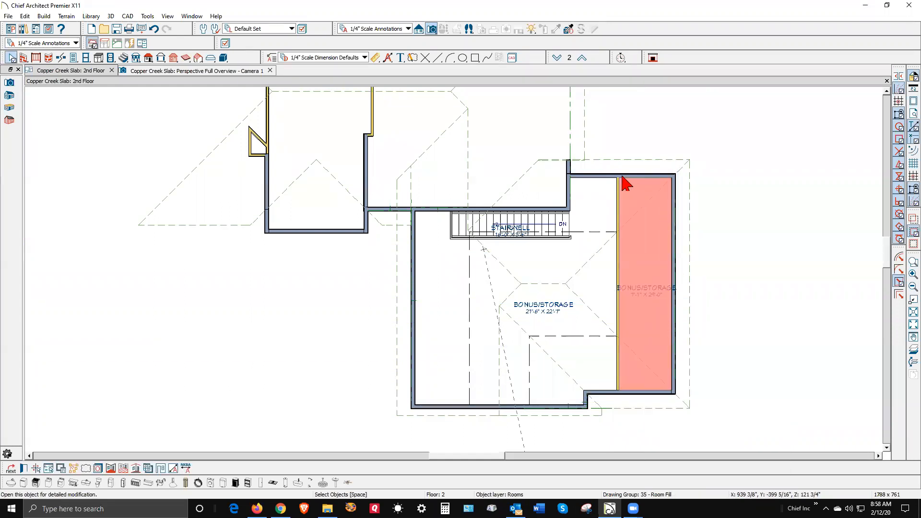
{"action": "left_click", "coordinate": [402, 100]}
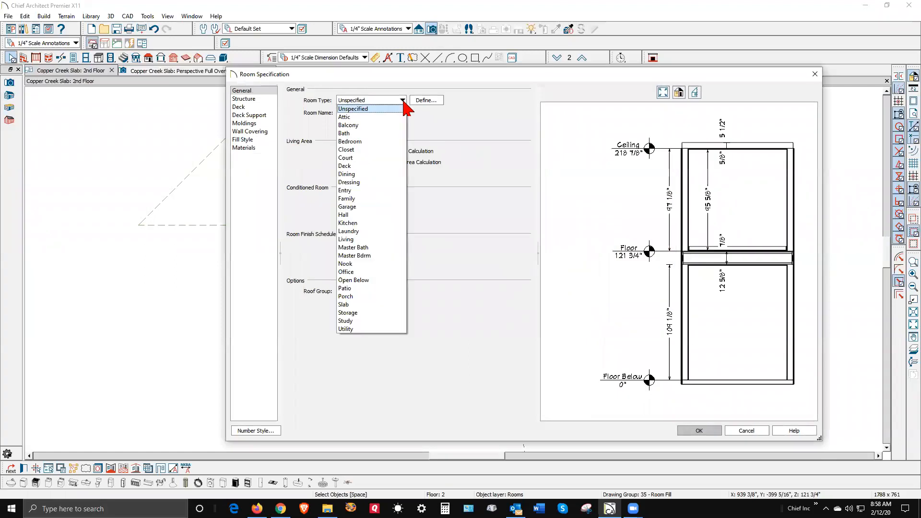
{"action": "left_click", "coordinate": [382, 117]}
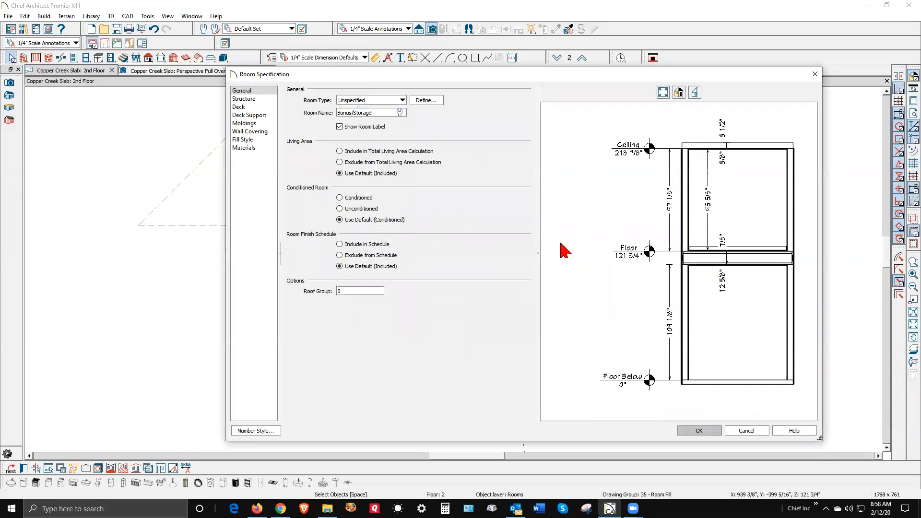
{"action": "left_click", "coordinate": [708, 433]}
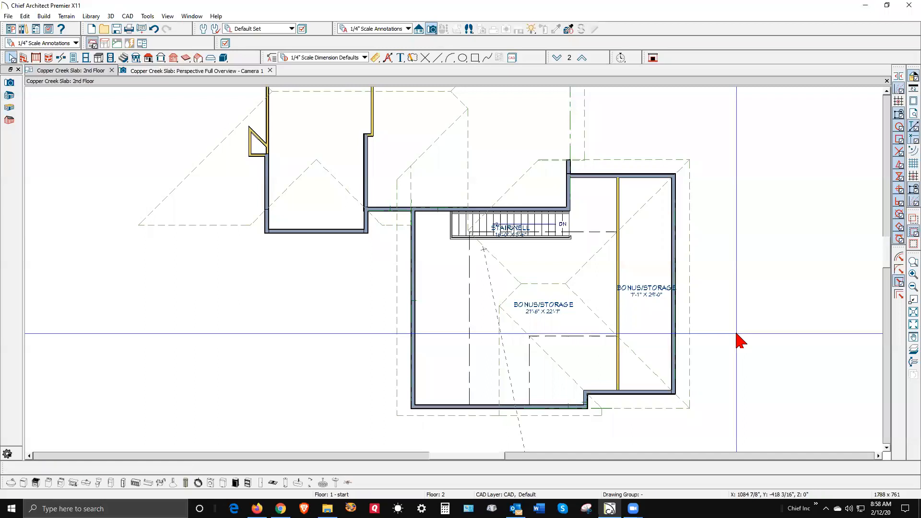
- Reset the narrow attic space's room name to the default Attic
{"action": "left_click", "coordinate": [656, 326]}
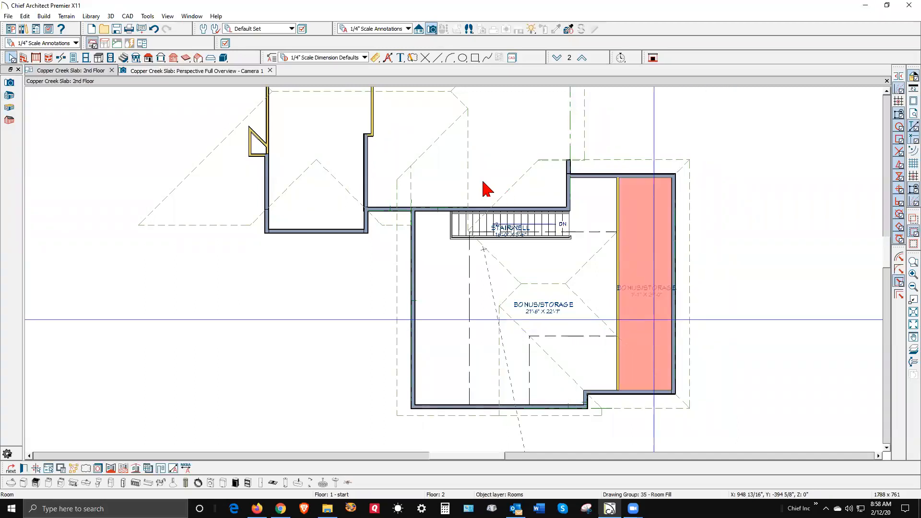
{"action": "key", "text": "ctrl+e"}
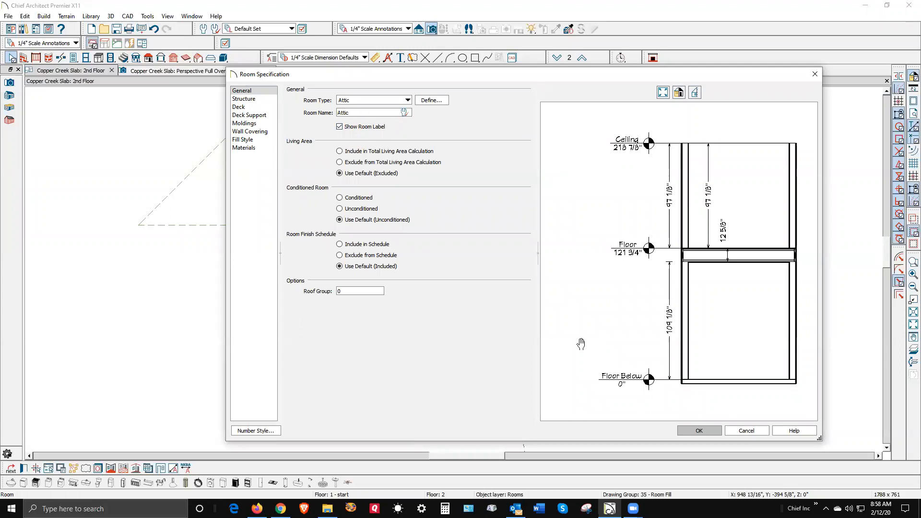
{"action": "left_click", "coordinate": [700, 430]}
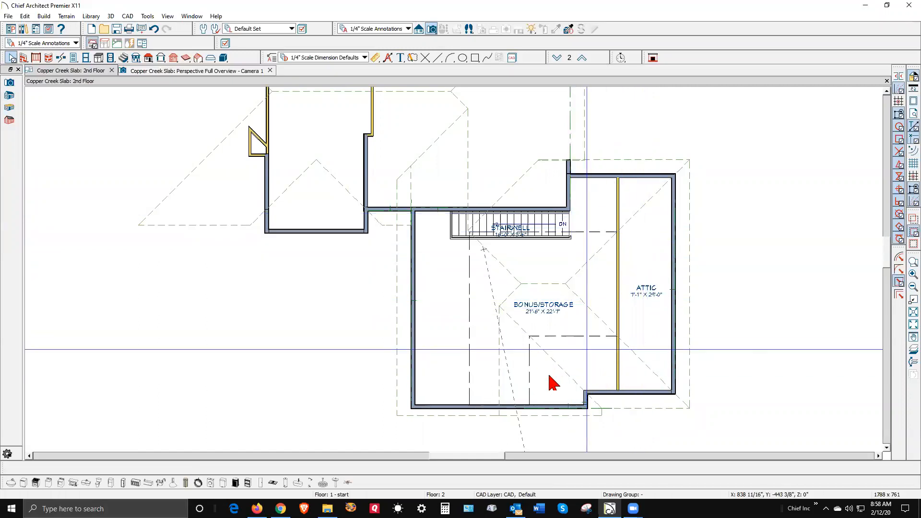
- Draw an interior wall about 7'-8" long from the exterior corner at the top of the stairs across the attic wall
{"action": "right_click", "coordinate": [586, 202]}
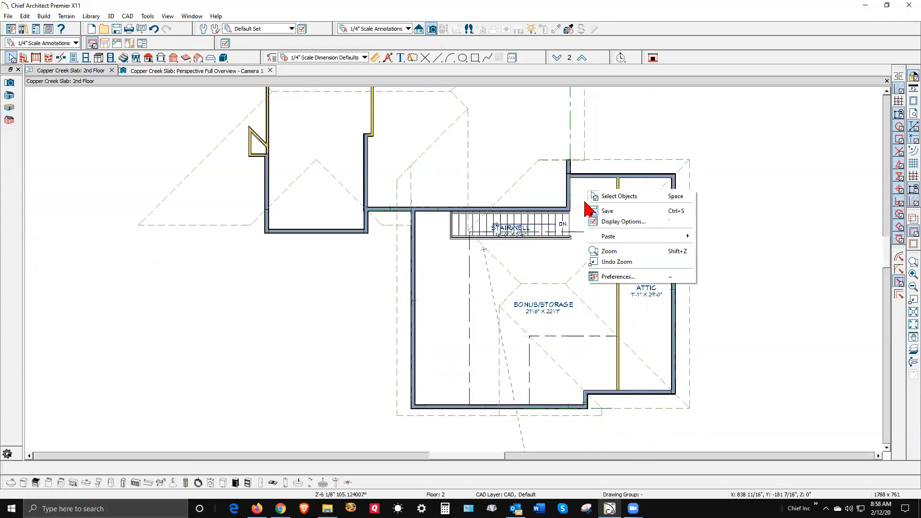
{"action": "left_click", "coordinate": [614, 143]}
{"action": "scroll", "coordinate": [597, 187], "scroll_direction": "up", "scroll_amount": 9}
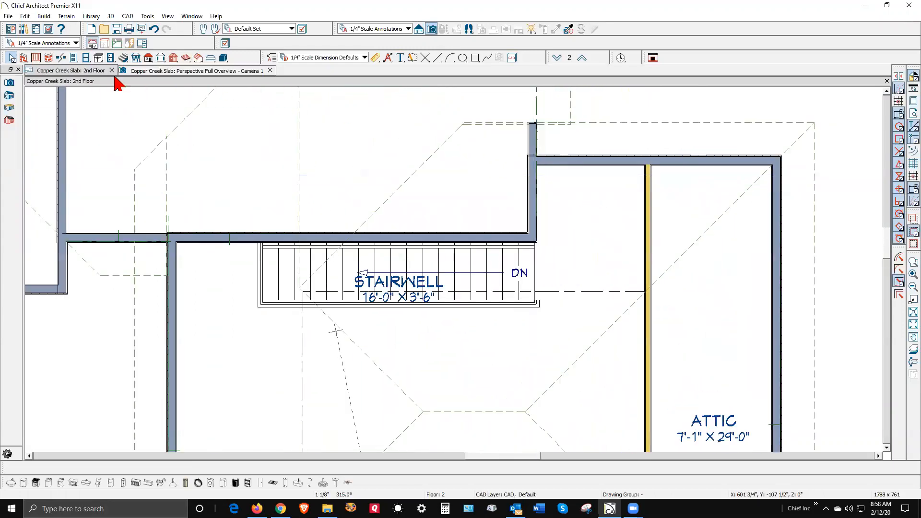
{"action": "left_click", "coordinate": [23, 58]}
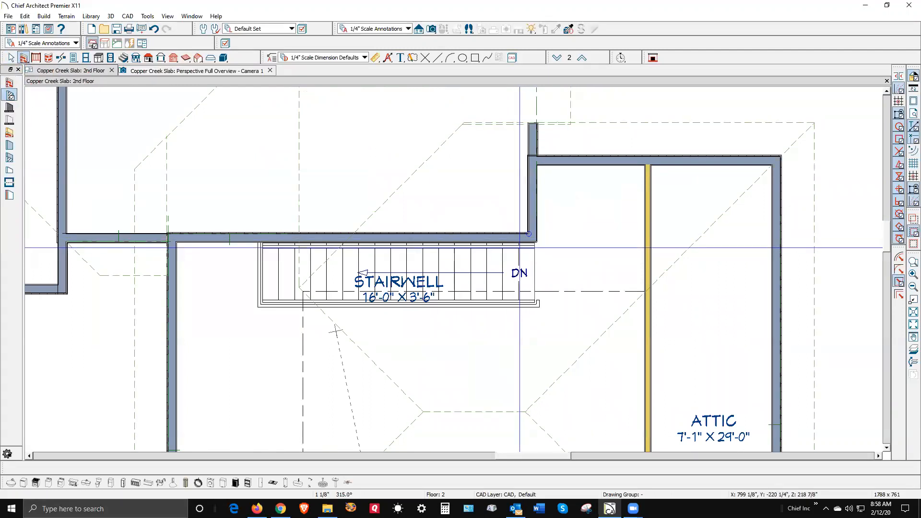
{"action": "left_click_drag", "start_coordinate": [540, 242], "coordinate": [671, 240]}
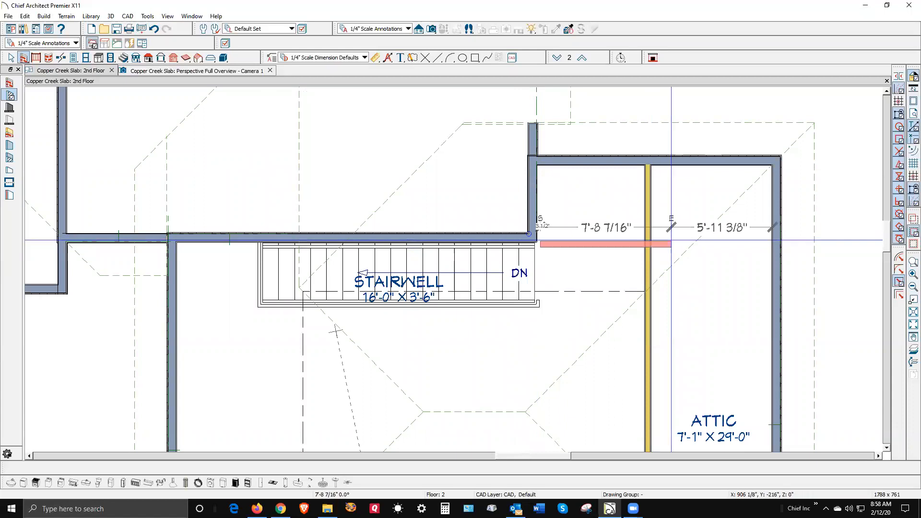
- Line up the short wall with the exterior wall corner beside the stairs and delete the stub beyond the attic wall
{"action": "left_click", "coordinate": [593, 244]}
{"action": "left_click_drag", "start_coordinate": [592, 243], "coordinate": [592, 263]}
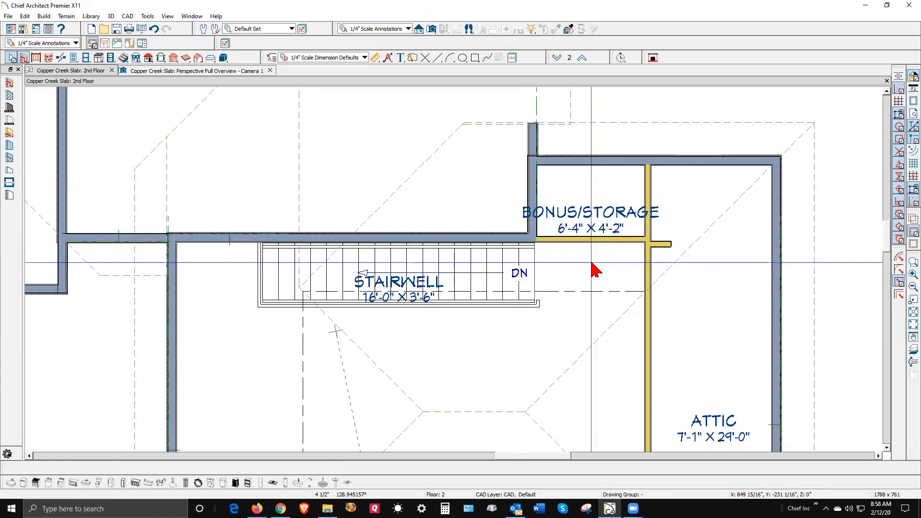
{"action": "left_click", "coordinate": [663, 244]}
{"action": "key", "text": "Delete"}
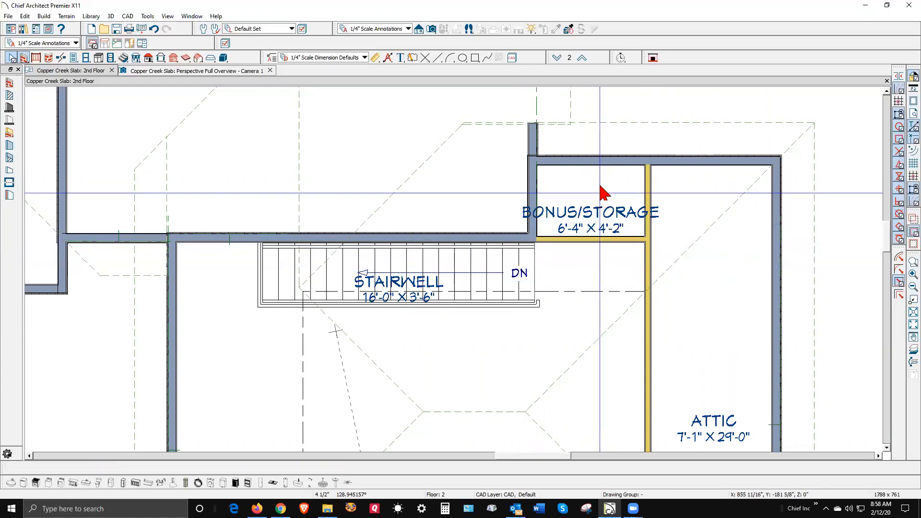
- Set the room type of the small enclosed space beside the stairwell to Closet
{"action": "left_click", "coordinate": [603, 192]}
{"action": "double_click", "coordinate": [601, 185]}
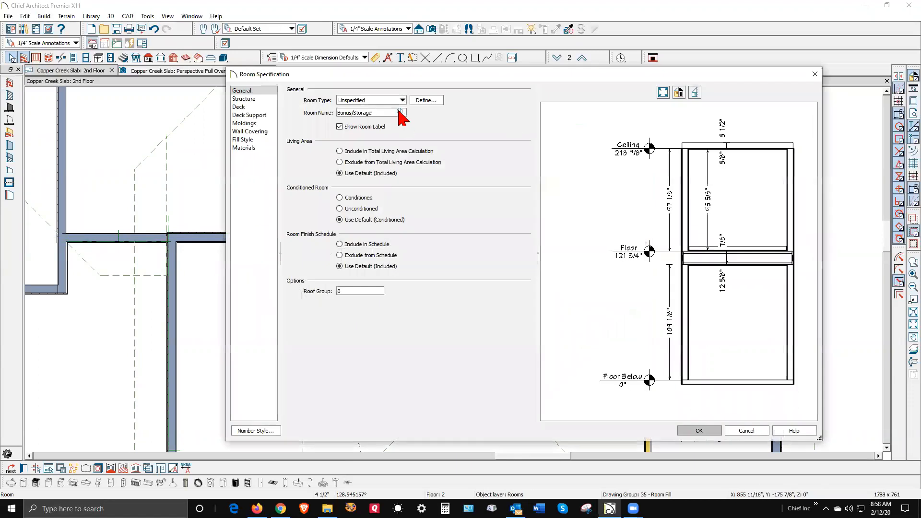
{"action": "left_click", "coordinate": [402, 101]}
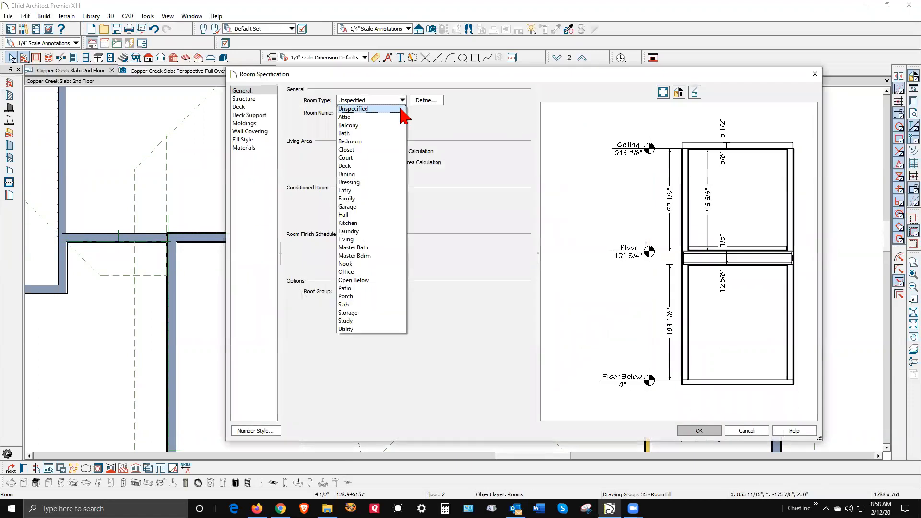
{"action": "left_click", "coordinate": [374, 149]}
{"action": "left_click", "coordinate": [699, 430]}
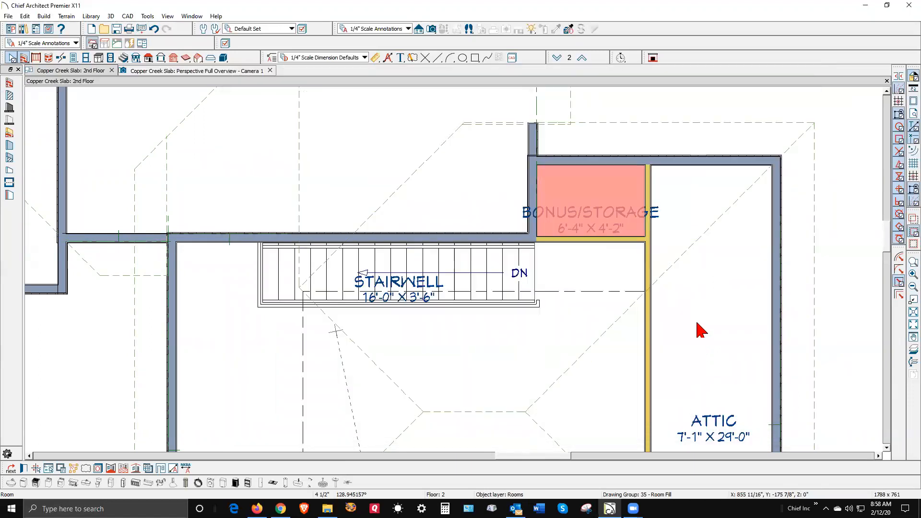
{"action": "key", "text": "Escape"}
- Reset the small closet's room name to its default
{"action": "left_click", "coordinate": [595, 195]}
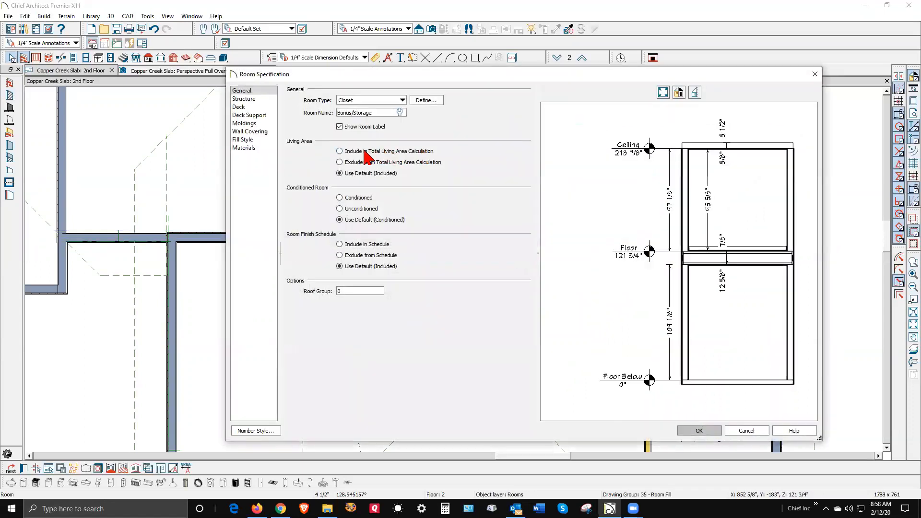
{"action": "left_click", "coordinate": [353, 129]}
{"action": "left_click", "coordinate": [399, 112]}
{"action": "left_click", "coordinate": [701, 432]}
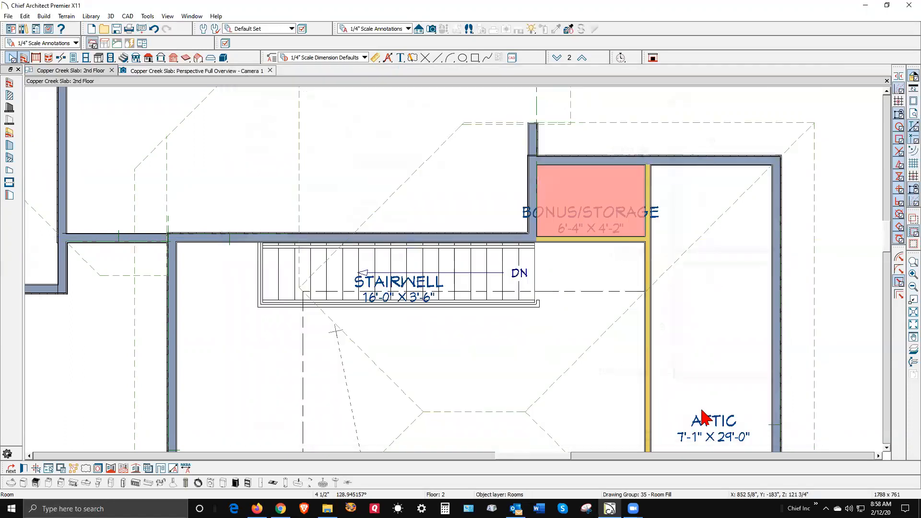
- Move the closet's room label upward so it sits centred inside the closet
{"action": "left_click", "coordinate": [592, 216]}
{"action": "left_click_drag", "start_coordinate": [592, 216], "coordinate": [594, 197]}
- Pull the upper roof plane's edge beside the closet to line up with the closet's exterior wall corner
{"action": "left_click", "coordinate": [569, 102]}
{"action": "left_click_drag", "start_coordinate": [517, 124], "coordinate": [531, 155]}
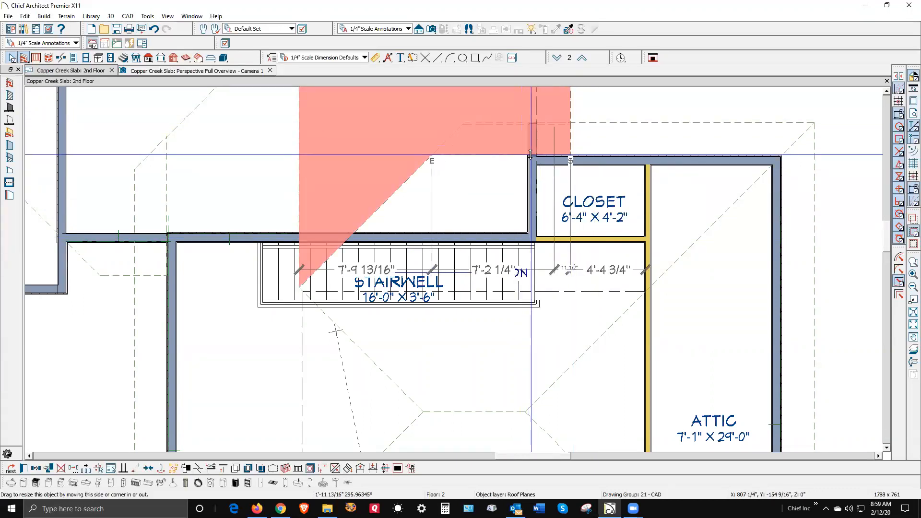
{"action": "key", "text": "Escape"}
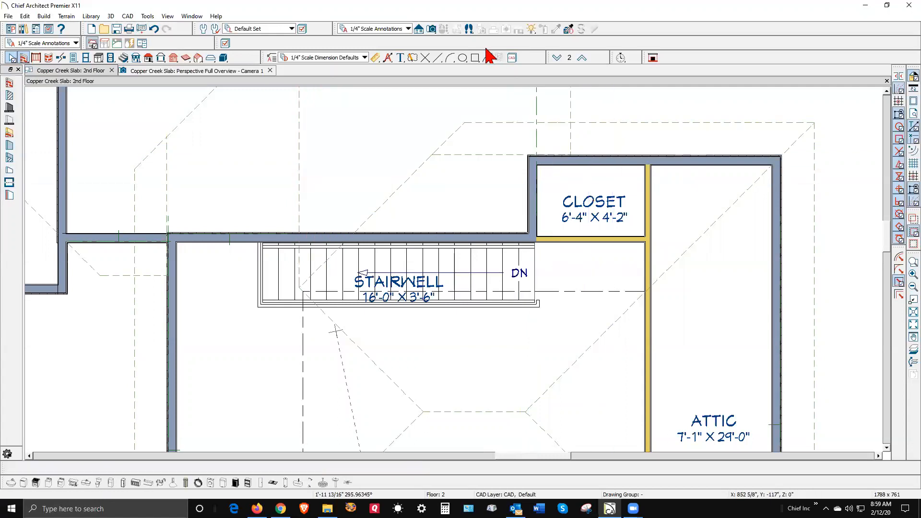
- Cut a cross section through the closet looking toward the attic, examine the headroom under the roof, and close the view
{"action": "left_click", "coordinate": [419, 29]}
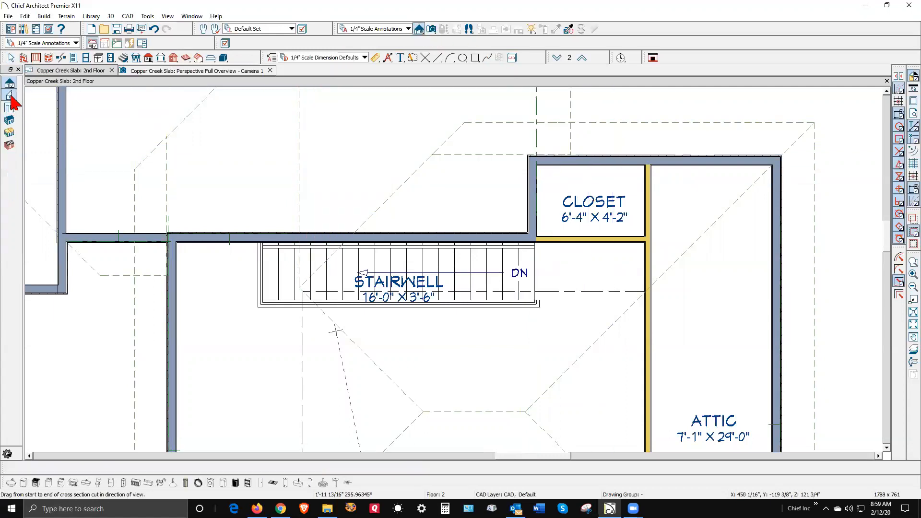
{"action": "left_click_drag", "start_coordinate": [564, 204], "coordinate": [618, 197]}
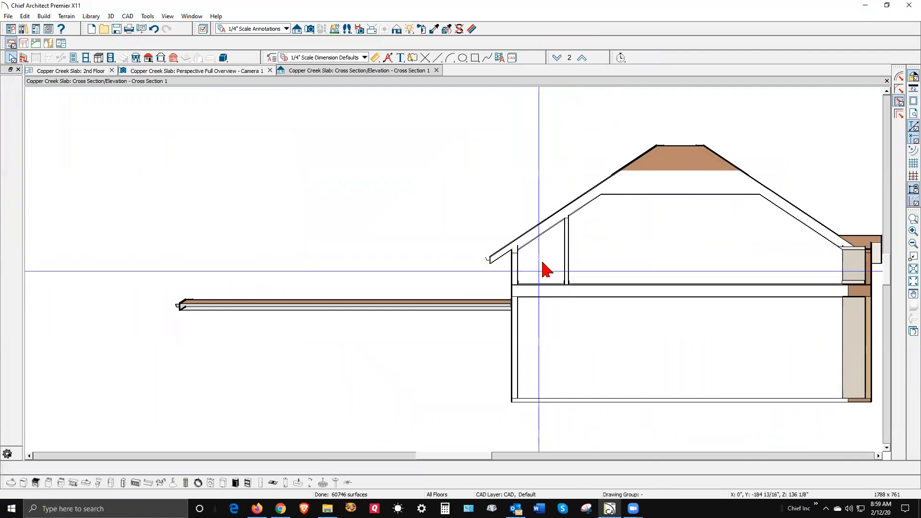
{"action": "left_click", "coordinate": [887, 81]}
- Close the perspective full overview camera view and save the plan
{"action": "scroll", "coordinate": [623, 199], "scroll_direction": "down", "scroll_amount": 4}
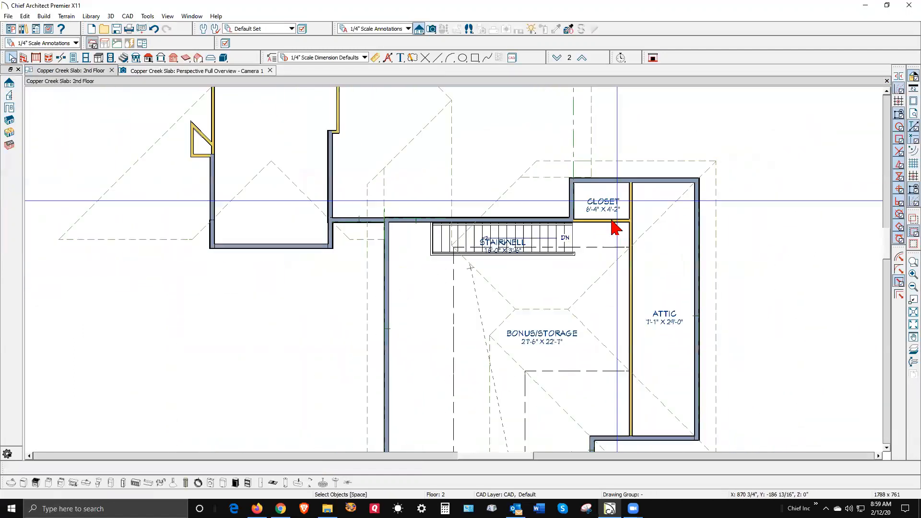
{"action": "scroll", "coordinate": [615, 228], "scroll_direction": "down", "scroll_amount": 1}
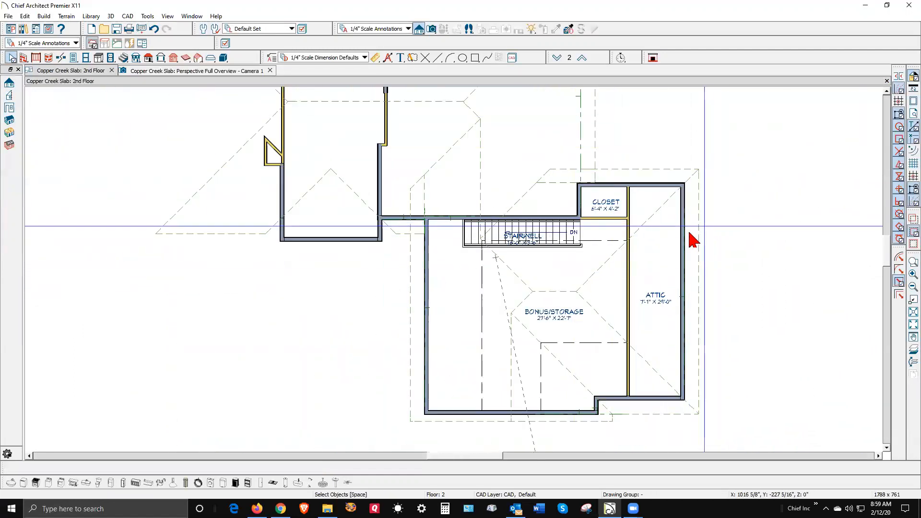
{"action": "scroll", "coordinate": [643, 220], "scroll_direction": "down", "scroll_amount": 2}
{"action": "scroll", "coordinate": [643, 216], "scroll_direction": "up", "scroll_amount": 2}
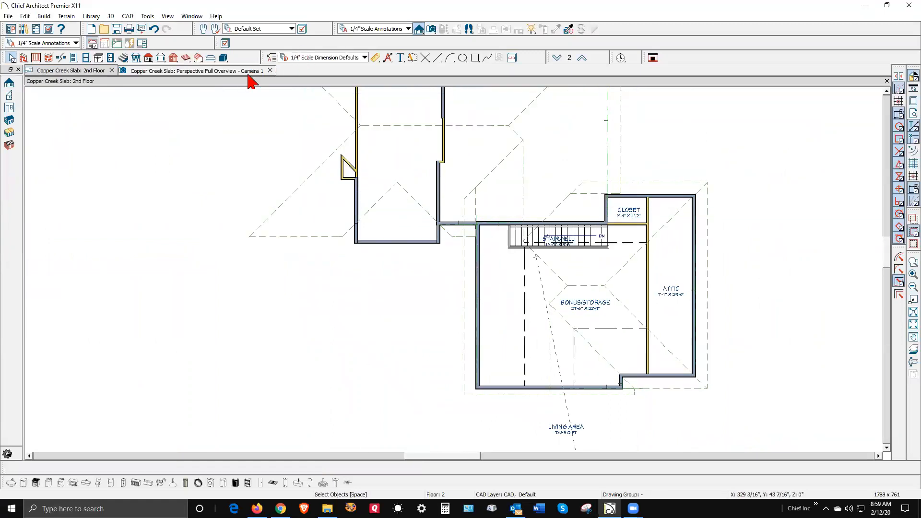
{"action": "left_click", "coordinate": [270, 71]}
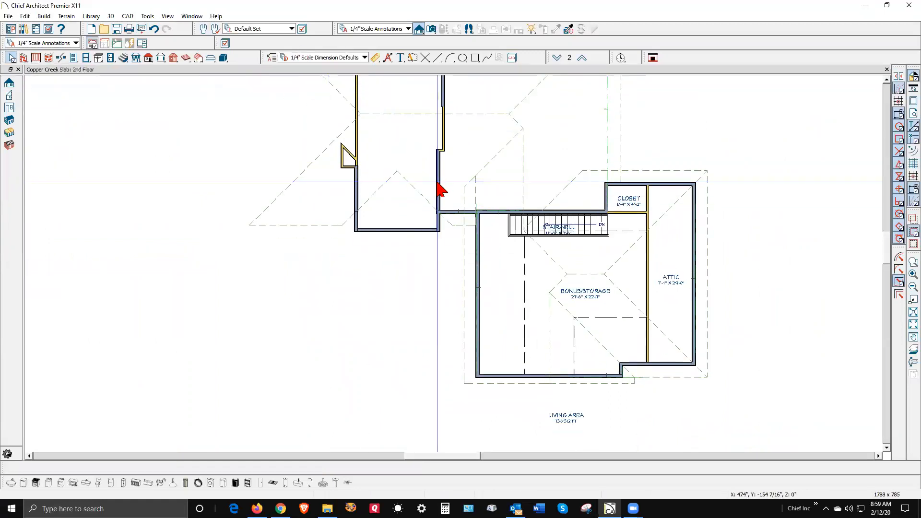
{"action": "left_click", "coordinate": [8, 16]}
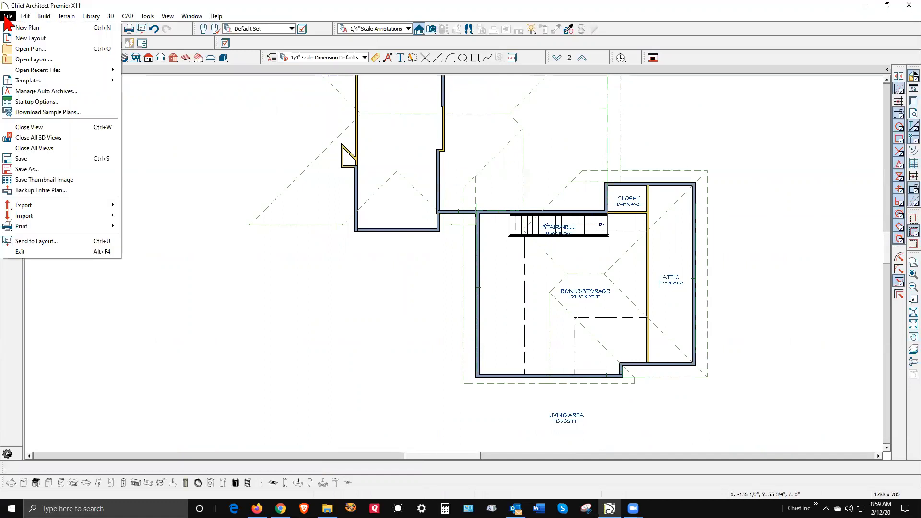
{"action": "left_click", "coordinate": [52, 161]}
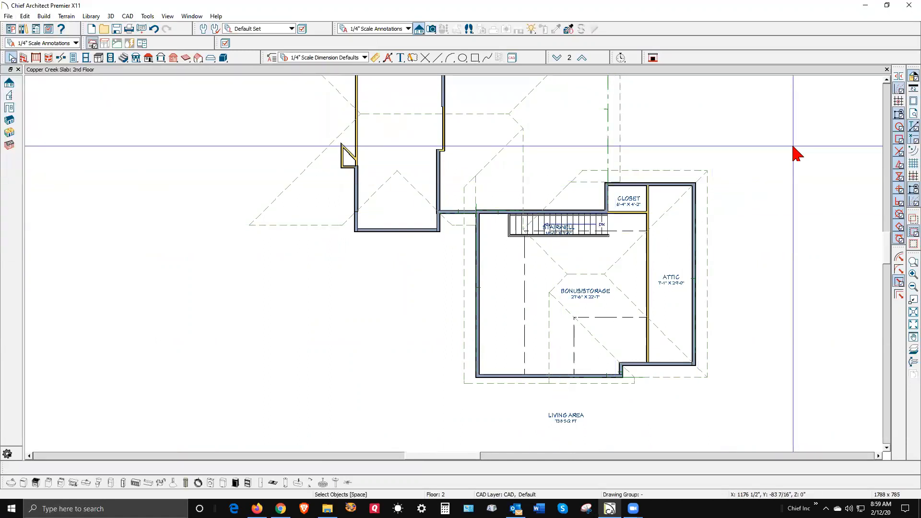
- Set up a backup of the entire plan with all referenced files, sent to a zip archive
{"action": "left_click", "coordinate": [9, 17]}
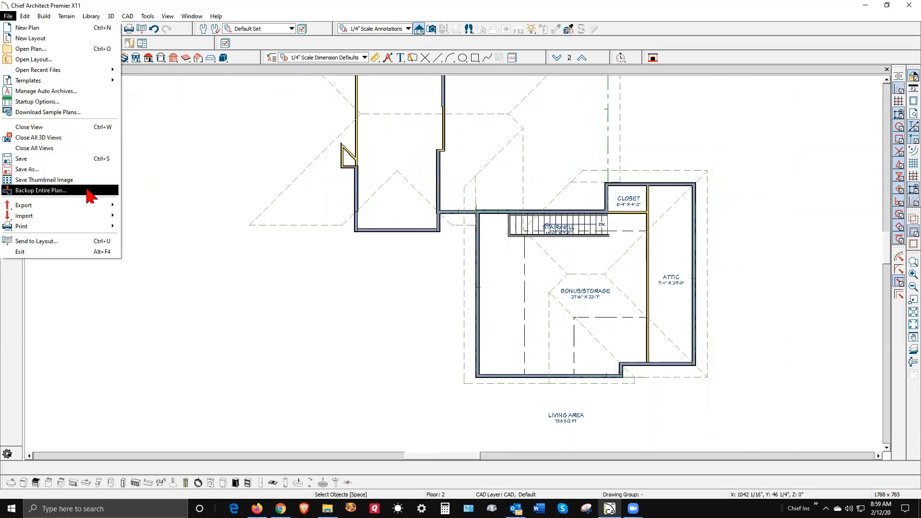
{"action": "left_click", "coordinate": [89, 192]}
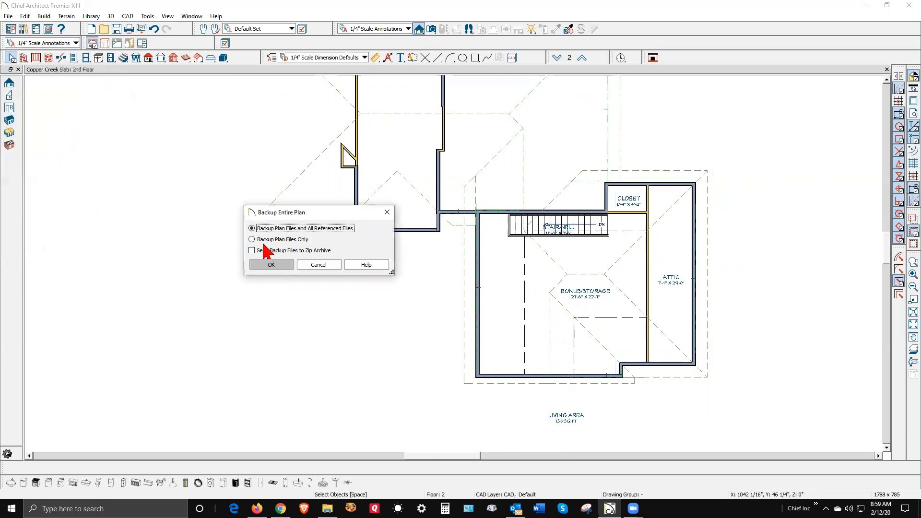
{"action": "left_click", "coordinate": [274, 252]}
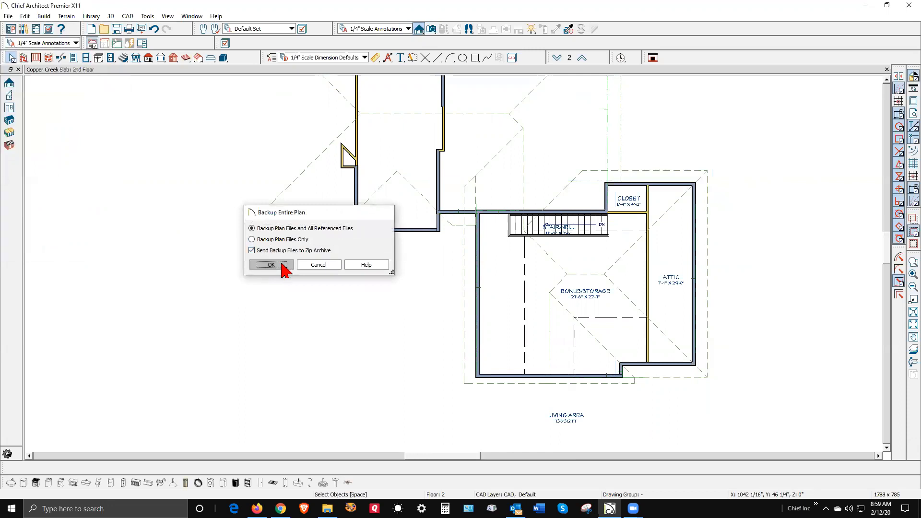
{"action": "left_click", "coordinate": [283, 265]}
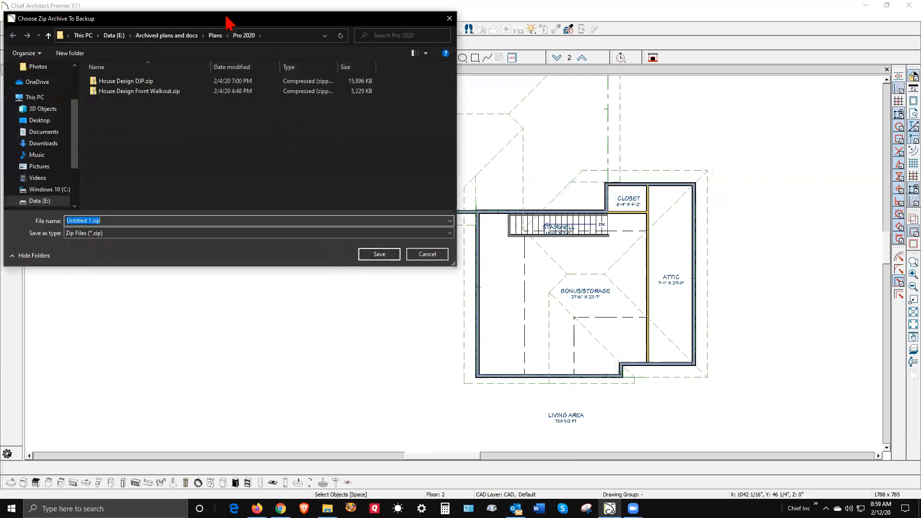
- Save the backup archive to the Desktop as Copper Creek.zip
{"action": "left_click_drag", "start_coordinate": [229, 22], "coordinate": [425, 58]}
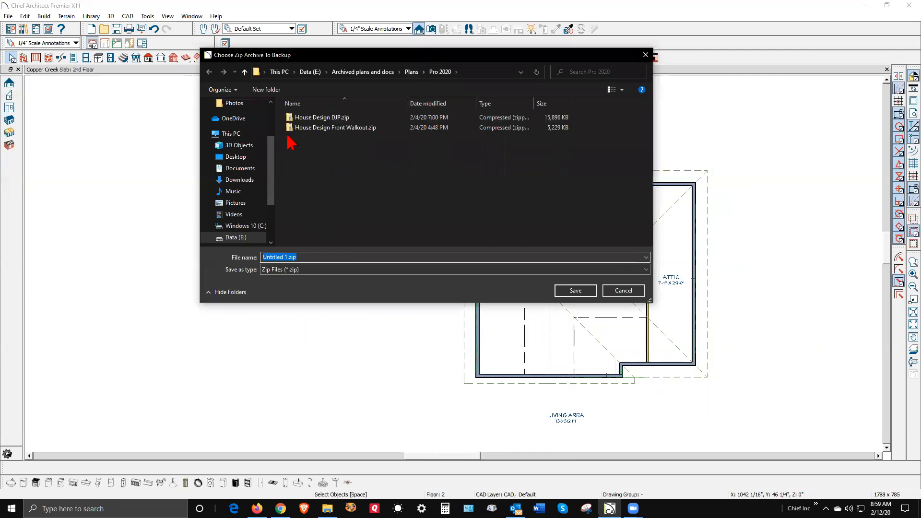
{"action": "left_click", "coordinate": [235, 156]}
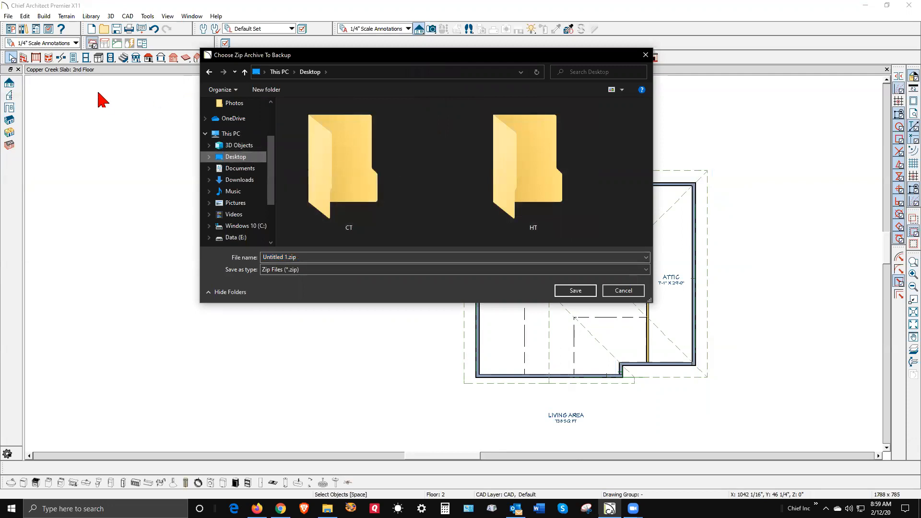
{"action": "left_click", "coordinate": [286, 259]}
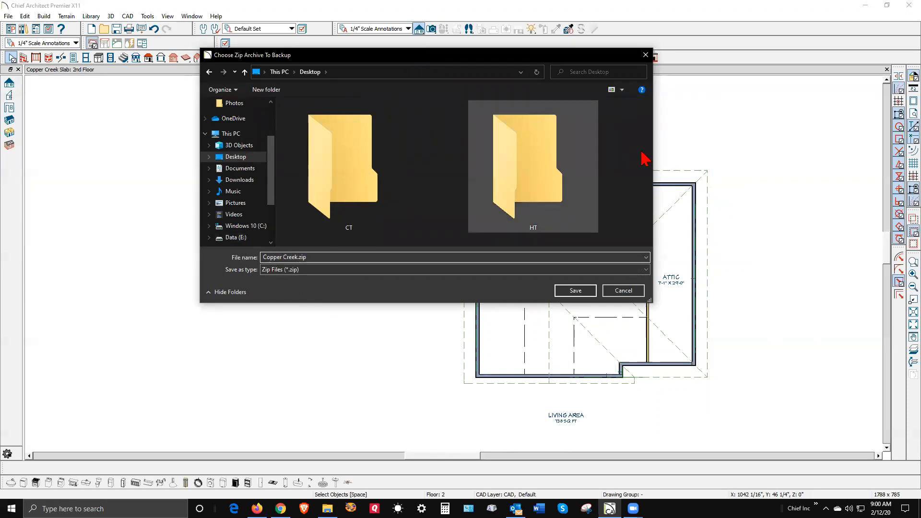
{"action": "left_click", "coordinate": [590, 291]}
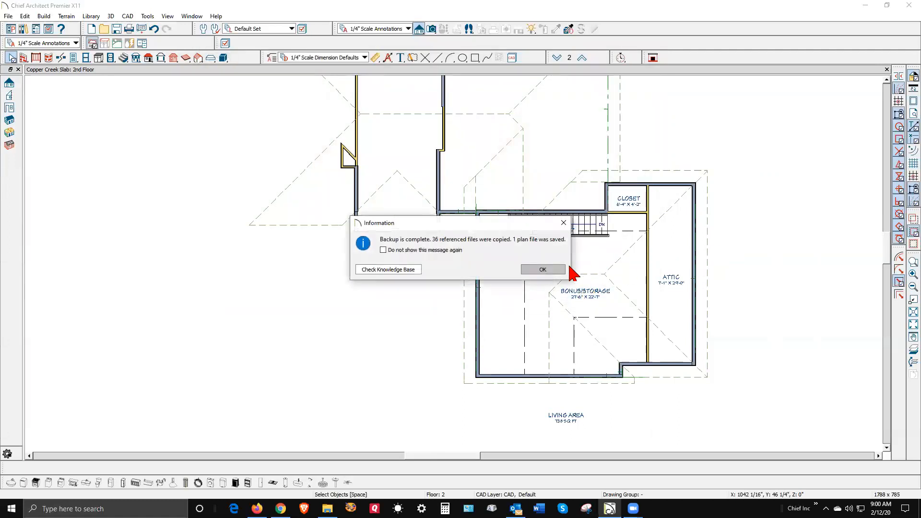
{"action": "left_click", "coordinate": [561, 269]}
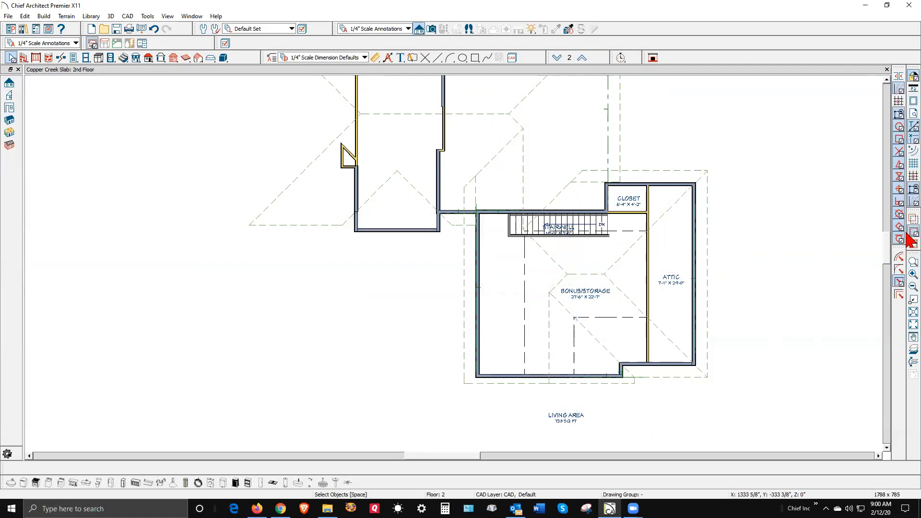